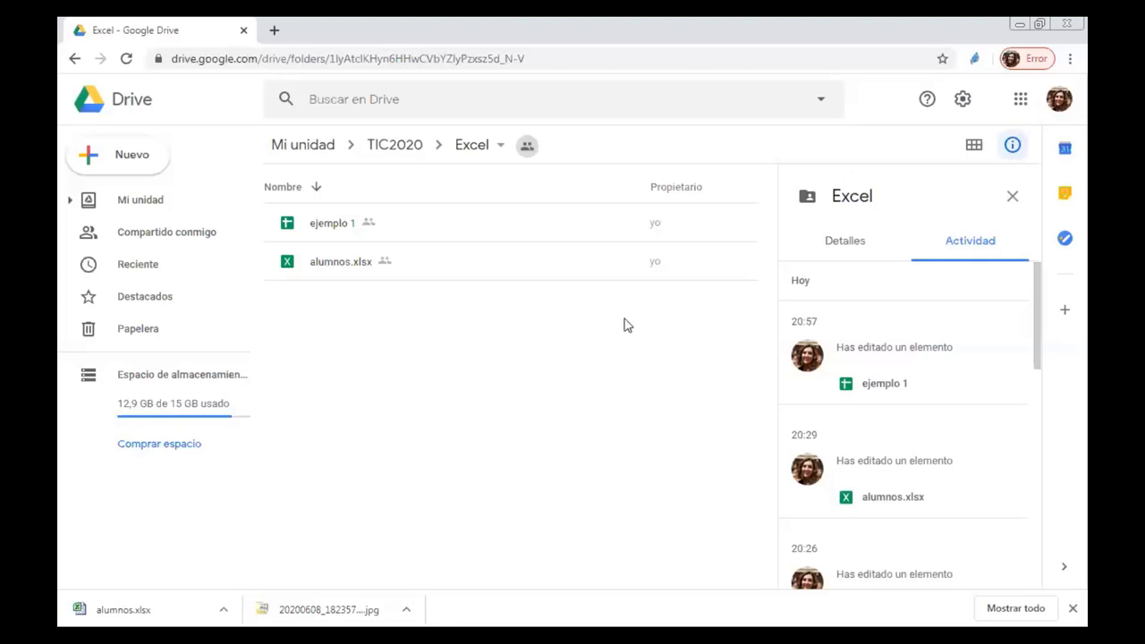
# Step: Open the "ejemplo 1" spreadsheet from the Excel folder and look through its expense records
pyautogui.doubleClick(330, 225)
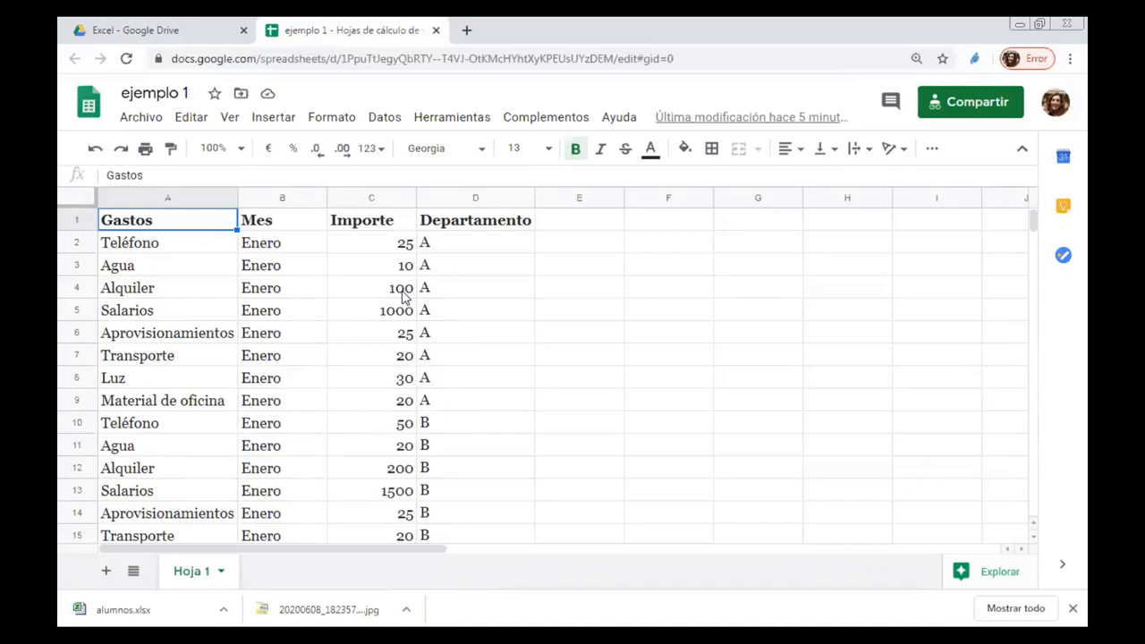
pyautogui.scroll(-2, 527, 393)
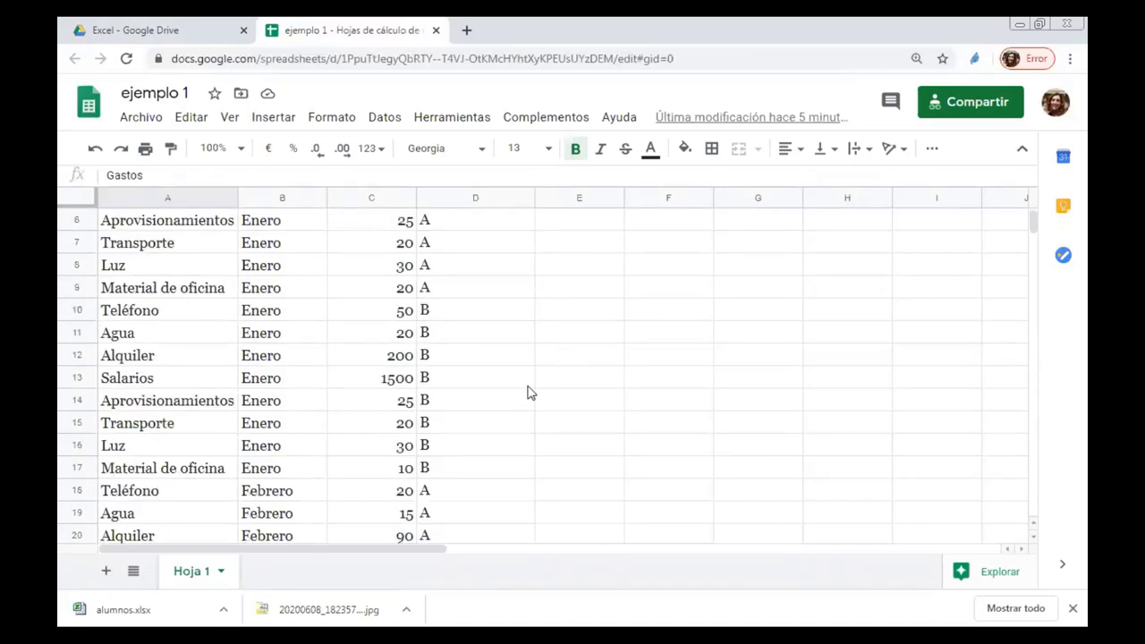
pyautogui.scroll(2, 528, 394)
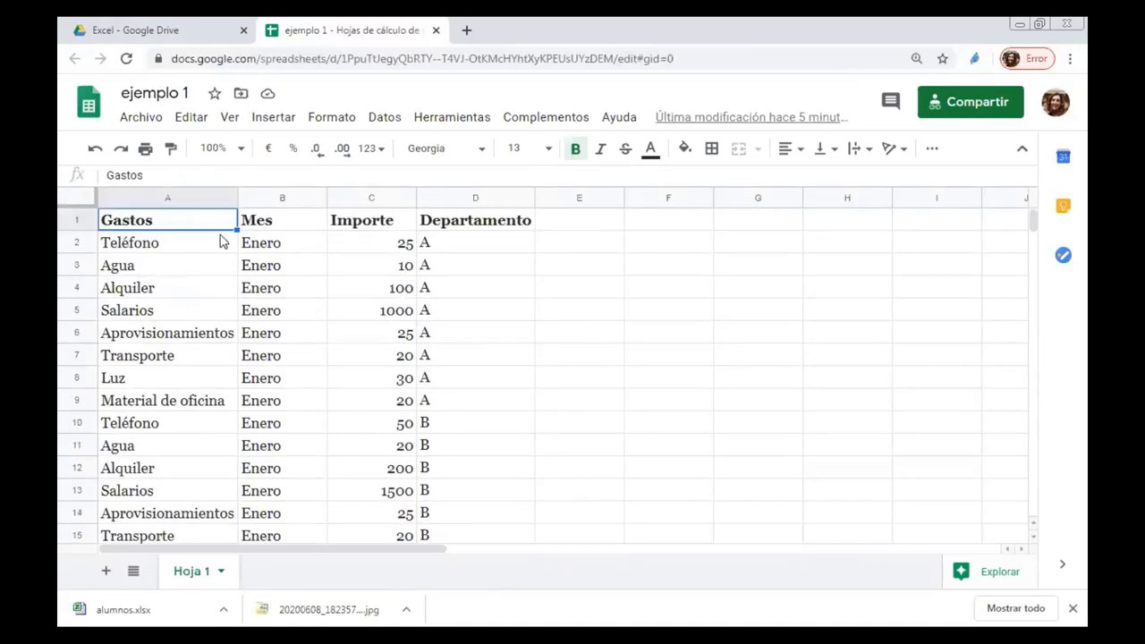
# Step: Create a pivot table on a new sheet from the expense data in 'Hoja 1'!A1:D33
pyautogui.moveTo(475, 221); pyautogui.dragTo(95, 490)
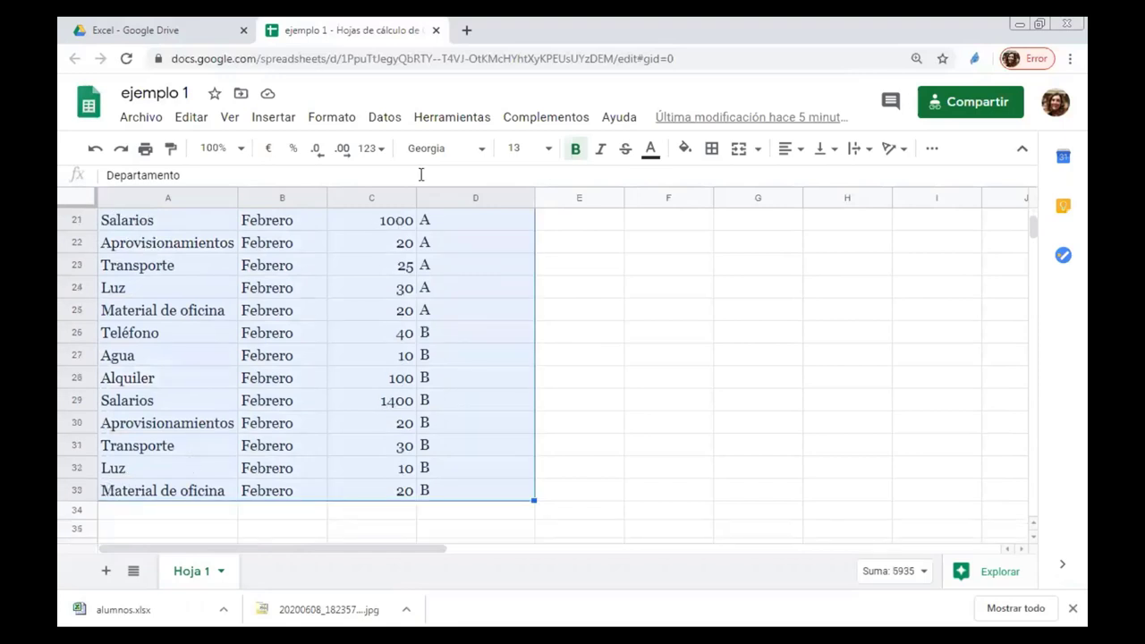
pyautogui.click(385, 119)
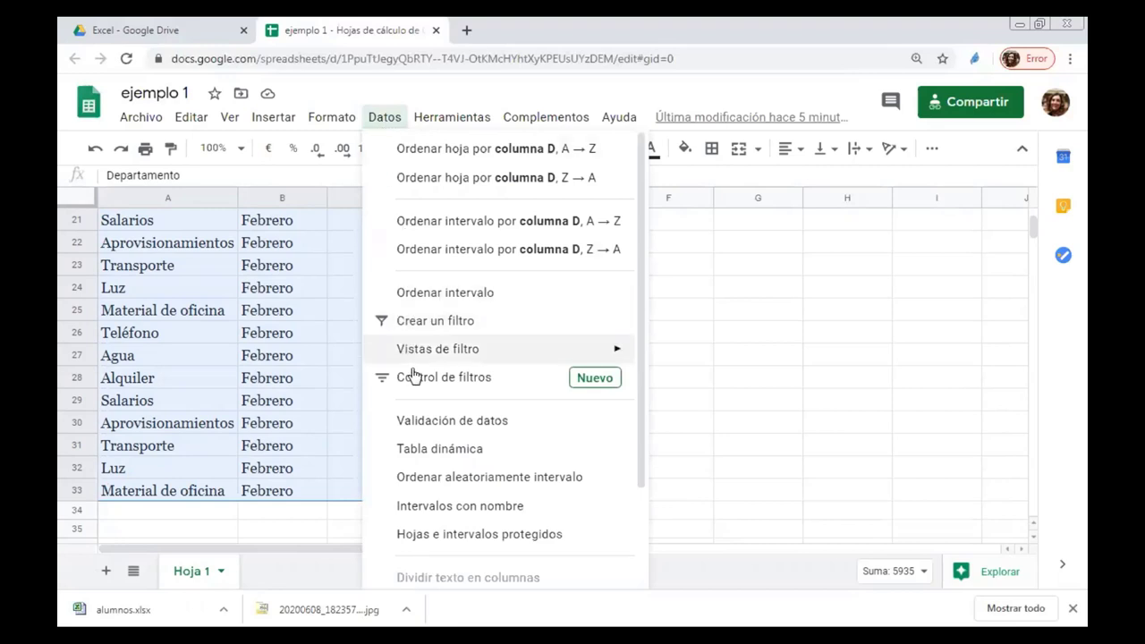
pyautogui.click(499, 458)
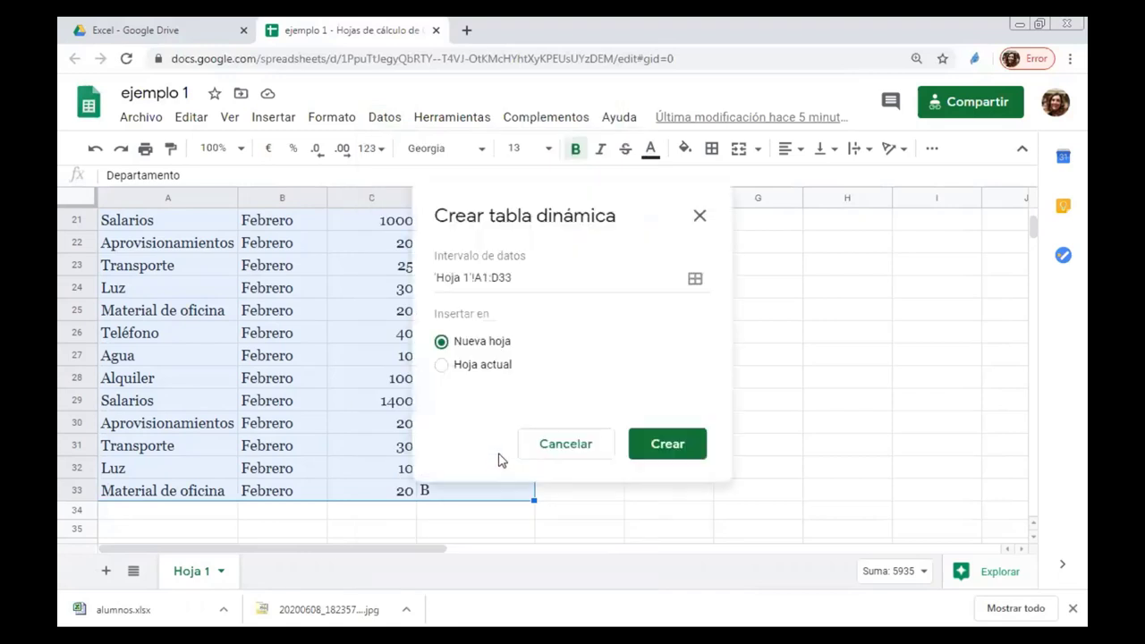
pyautogui.click(703, 445)
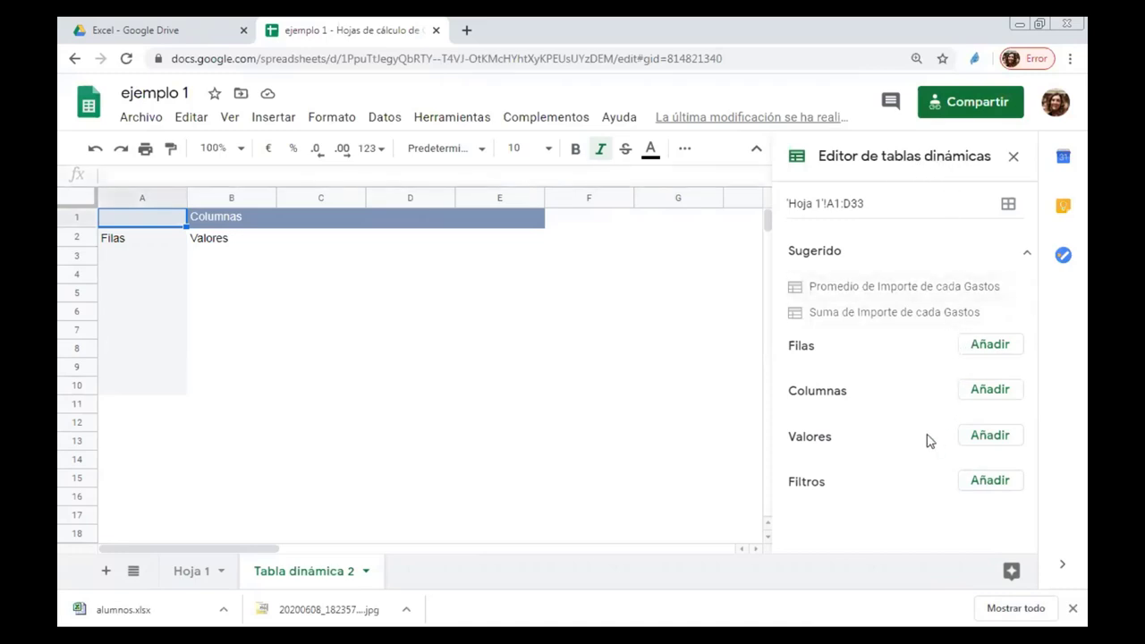
# Step: Add Gastos as the pivot table's row field and Mes as its column field
pyautogui.click(188, 574)
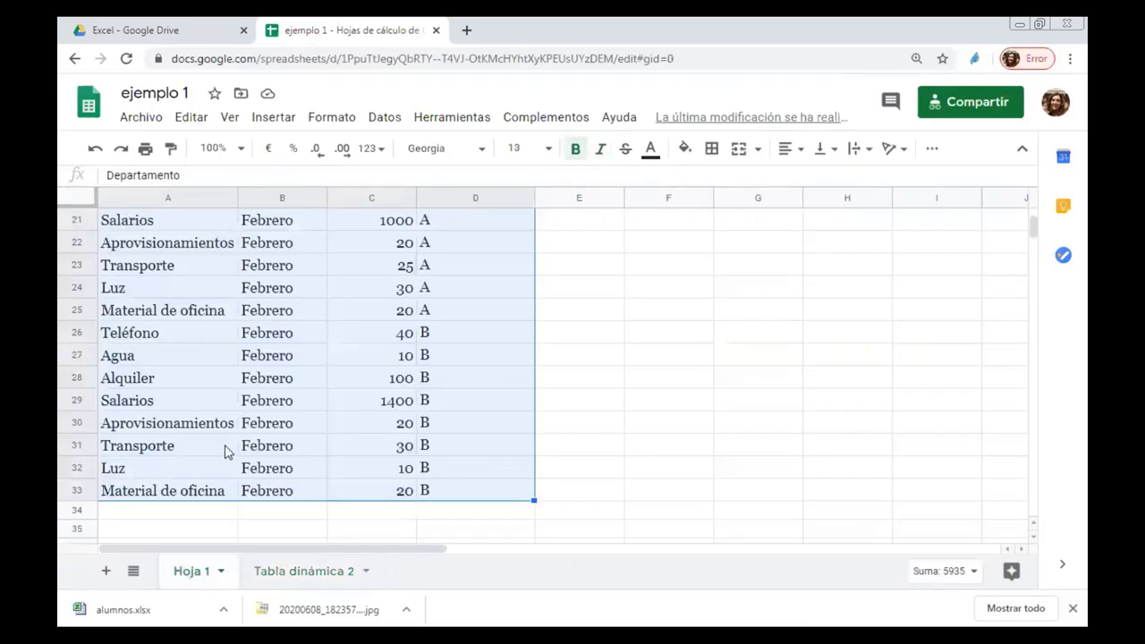
pyautogui.click(264, 573)
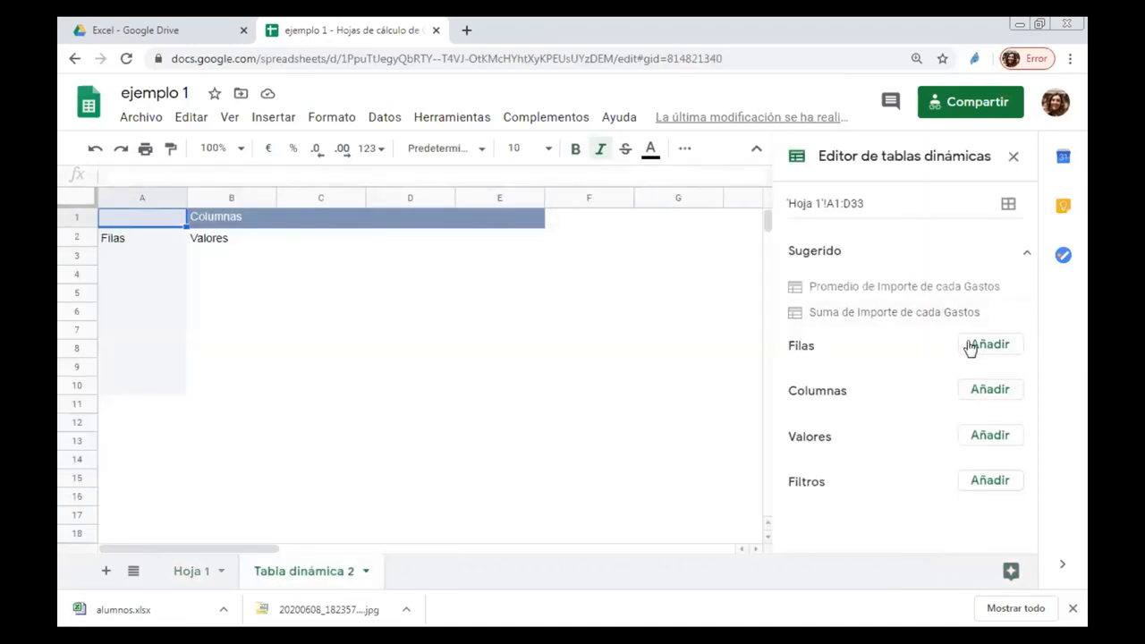
pyautogui.click(979, 355)
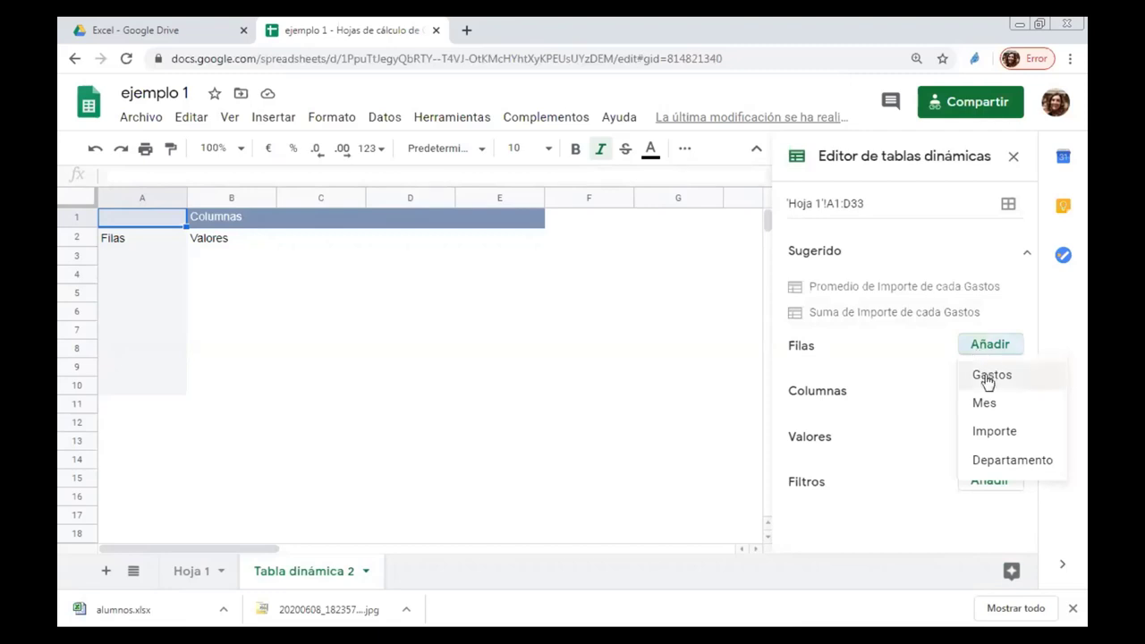
pyautogui.click(988, 379)
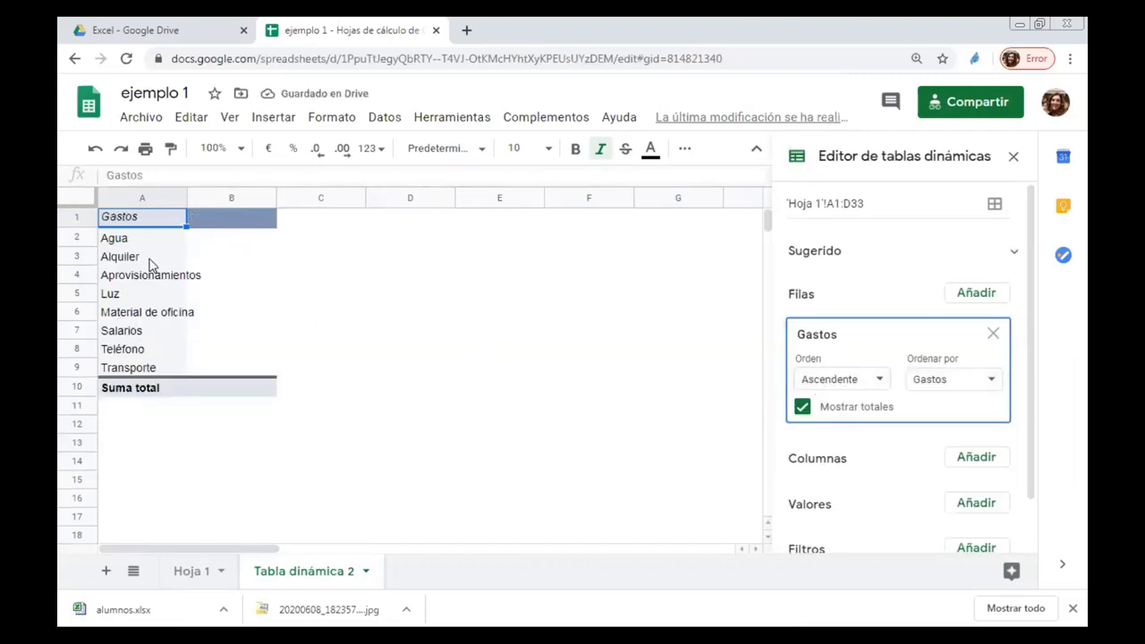
pyautogui.click(974, 460)
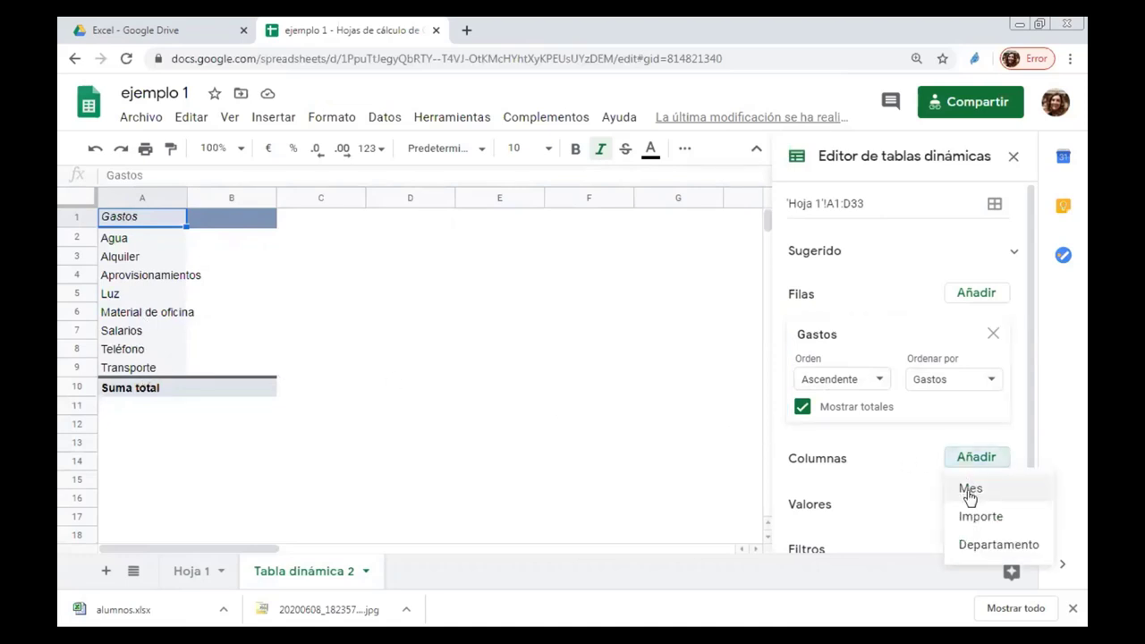
pyautogui.click(971, 490)
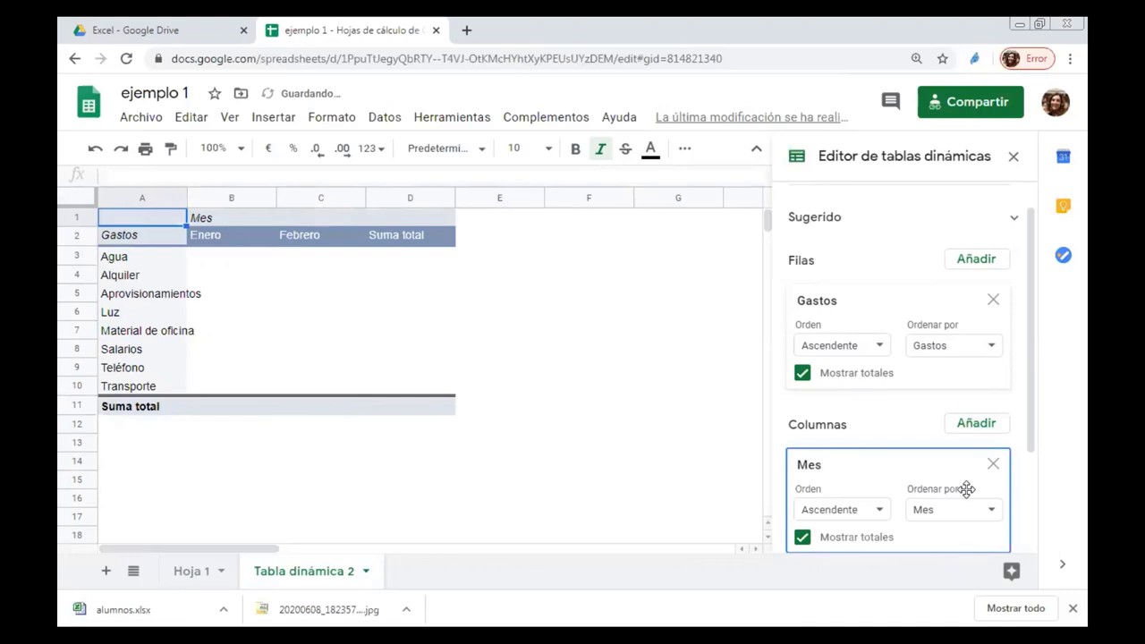
# Step: Add Importe as the pivot table's value field
pyautogui.scroll(-2, 948, 475)
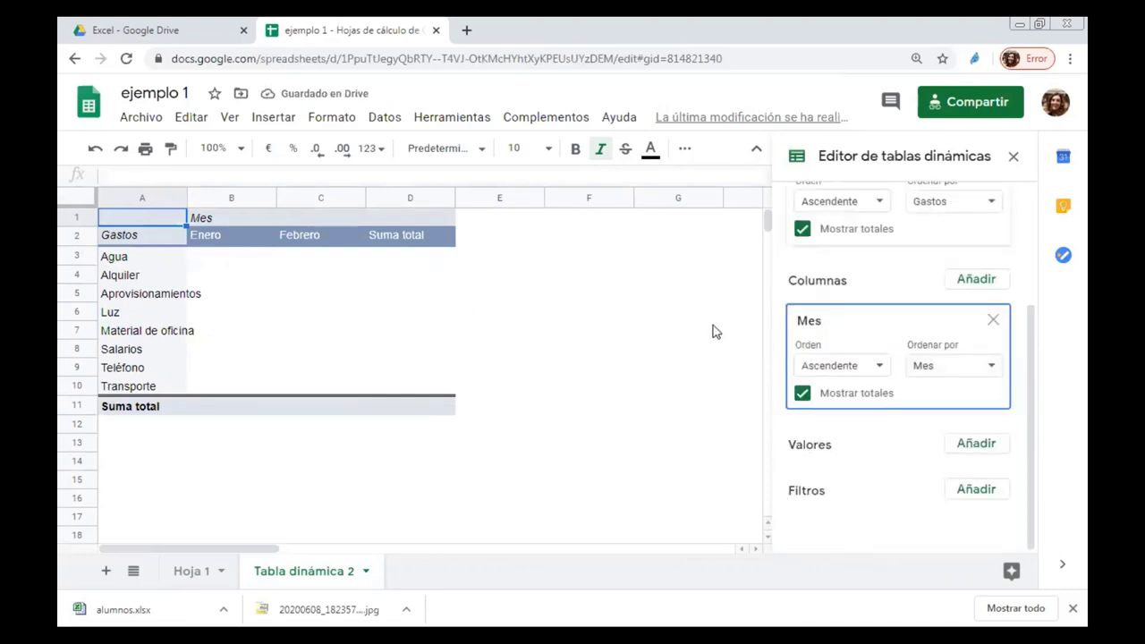
pyautogui.scroll(1, 826, 340)
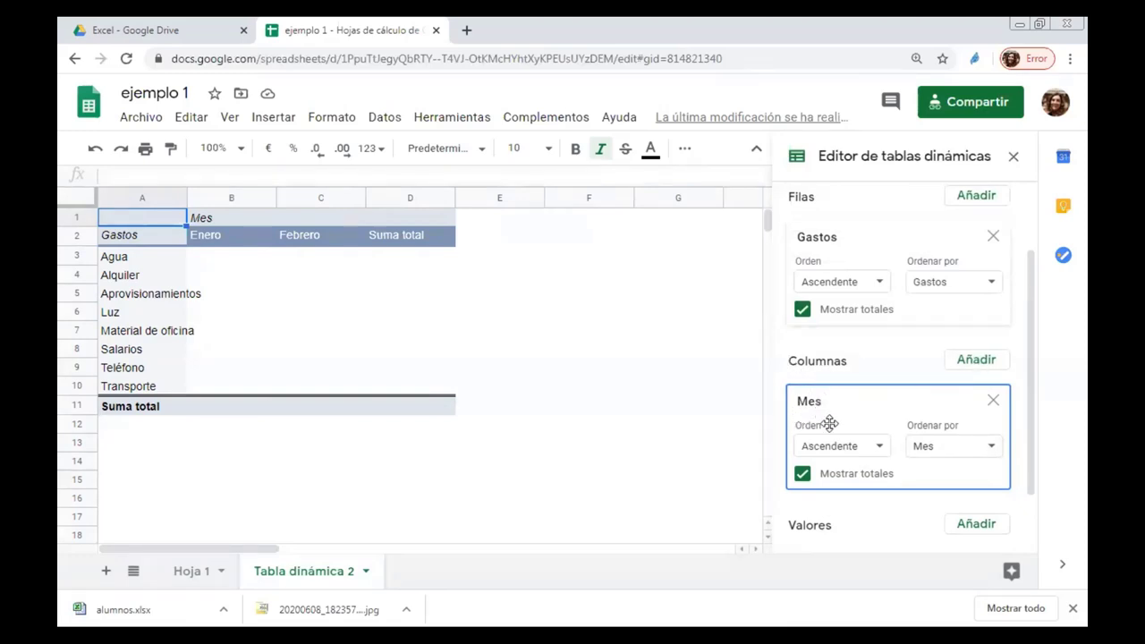
pyautogui.scroll(1, 907, 414)
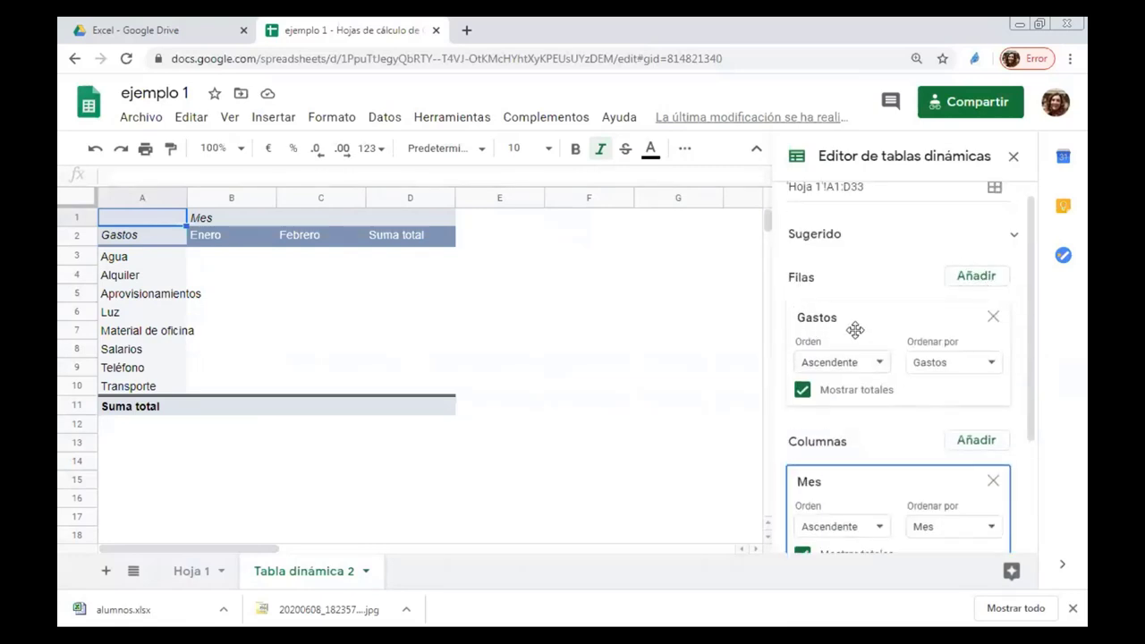
pyautogui.scroll(-2, 886, 430)
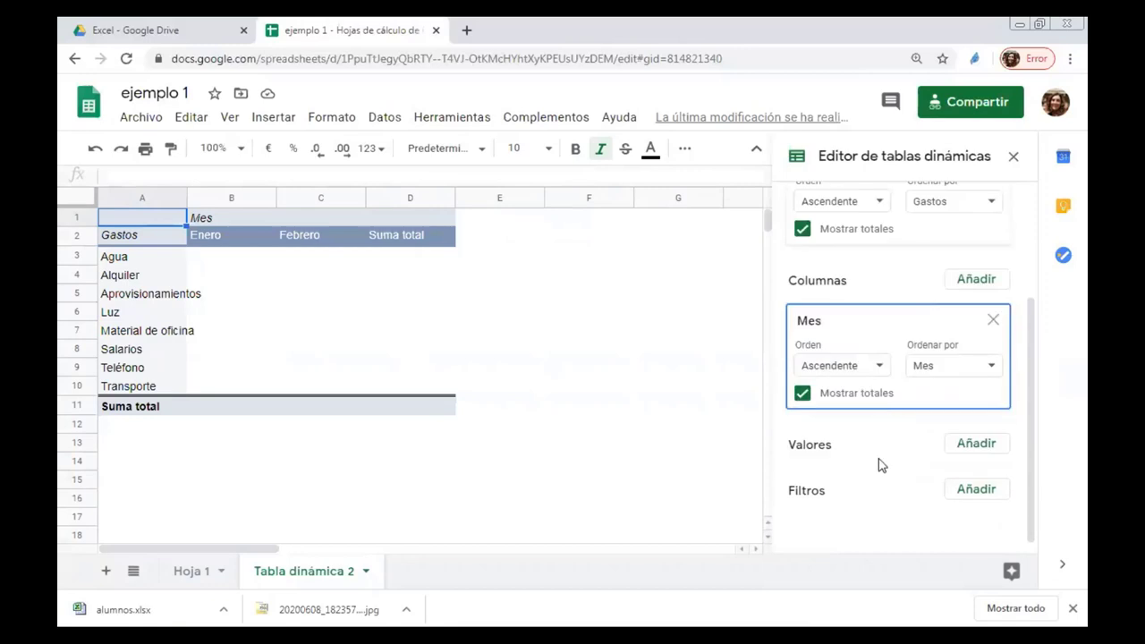
pyautogui.click(966, 455)
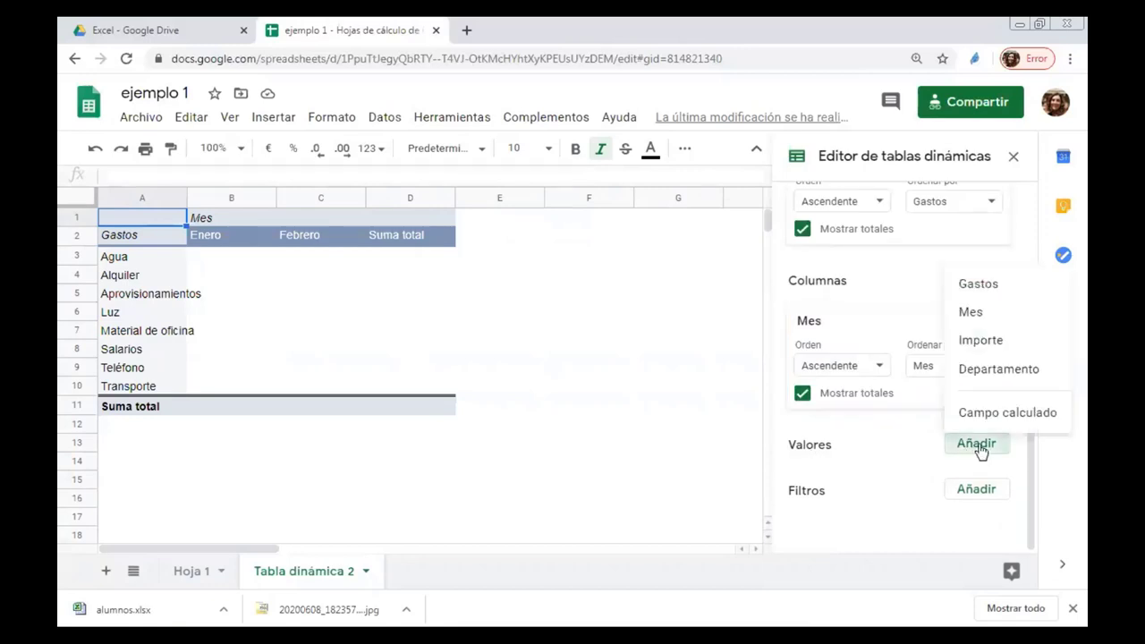
pyautogui.click(1014, 346)
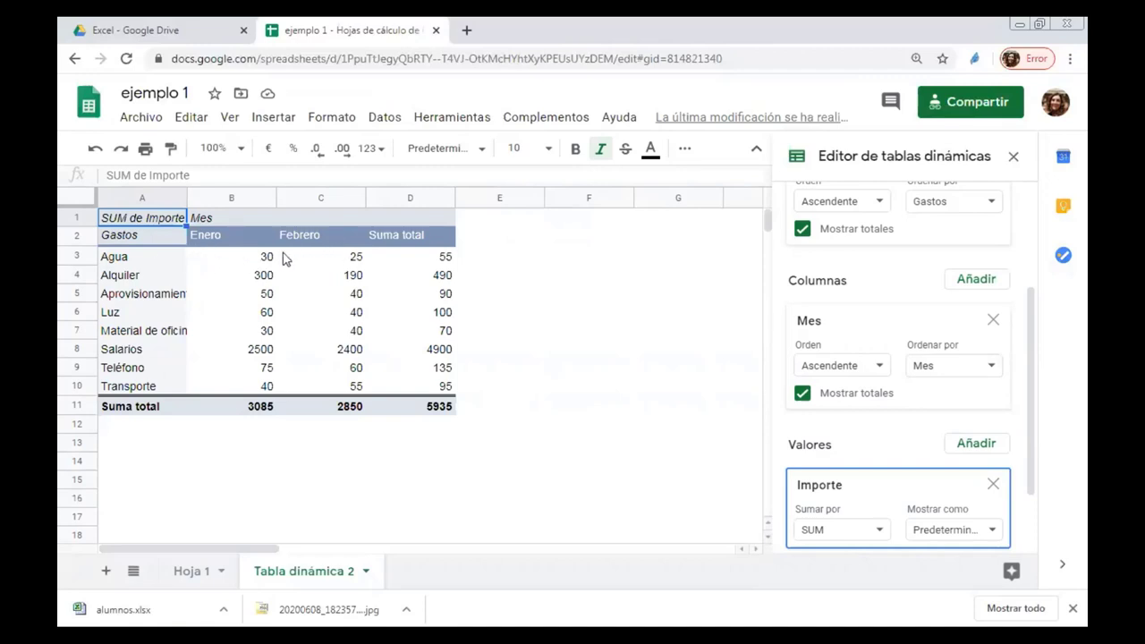
# Step: Compare the Enero and Febrero amounts of the expenses from Agua down to Luz in the pivot table
pyautogui.click(215, 259)
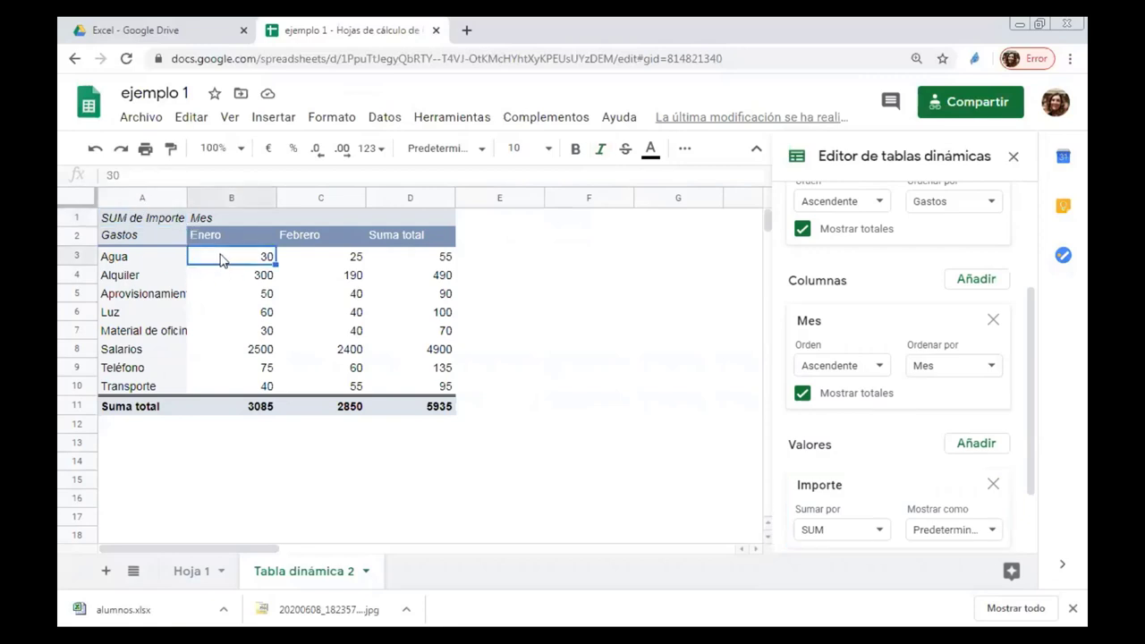
pyautogui.click(322, 259)
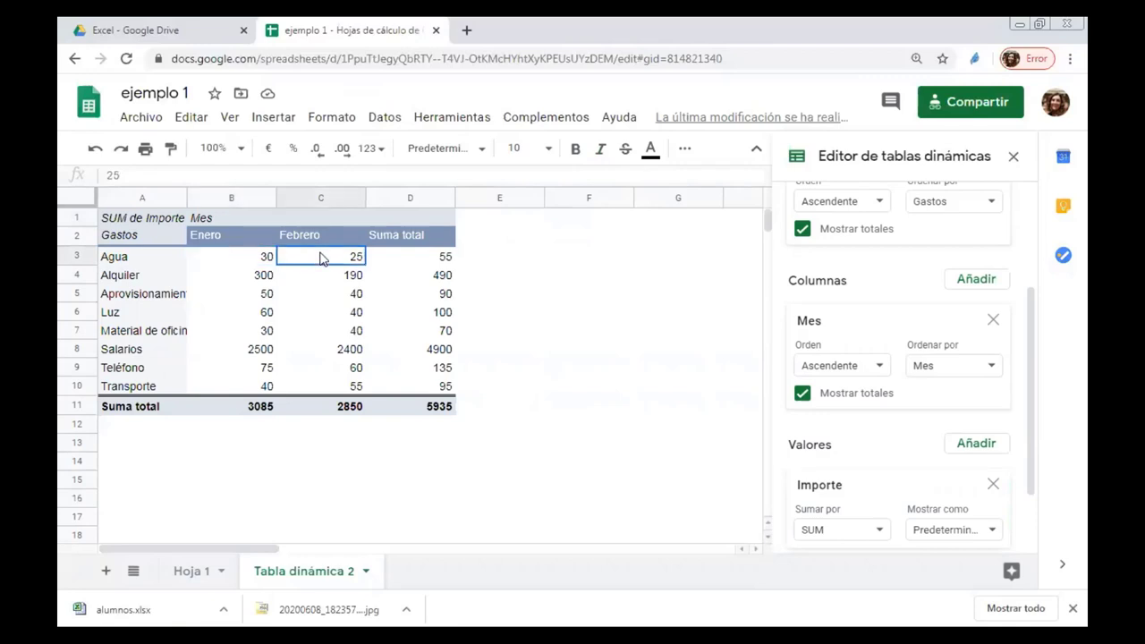
pyautogui.press('Down')
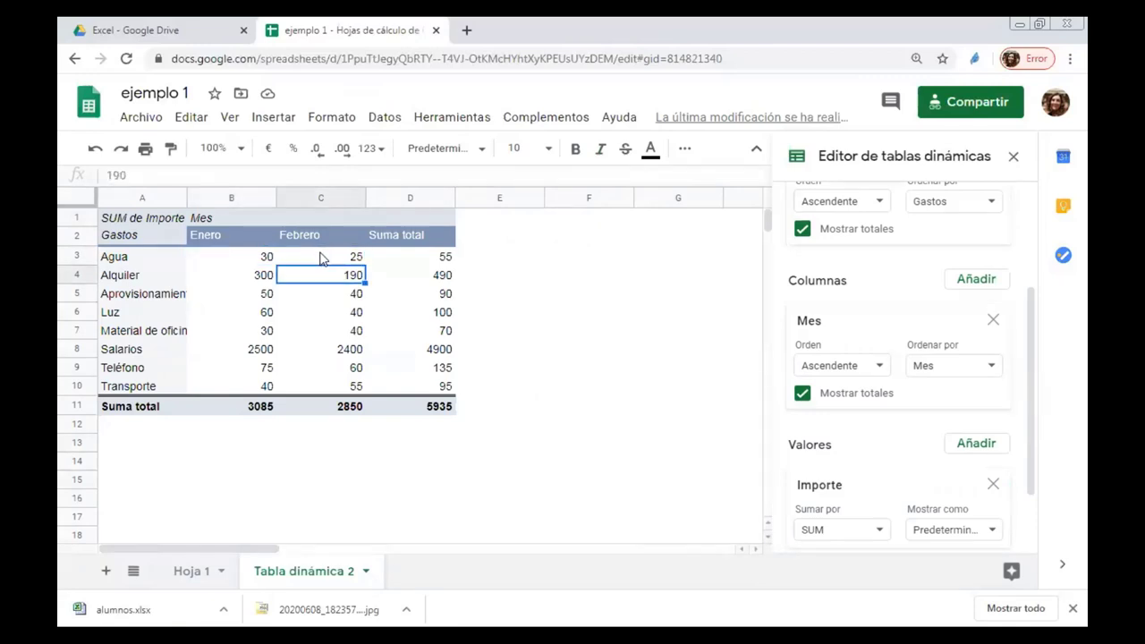
pyautogui.press('Down')
pyautogui.press('Down')
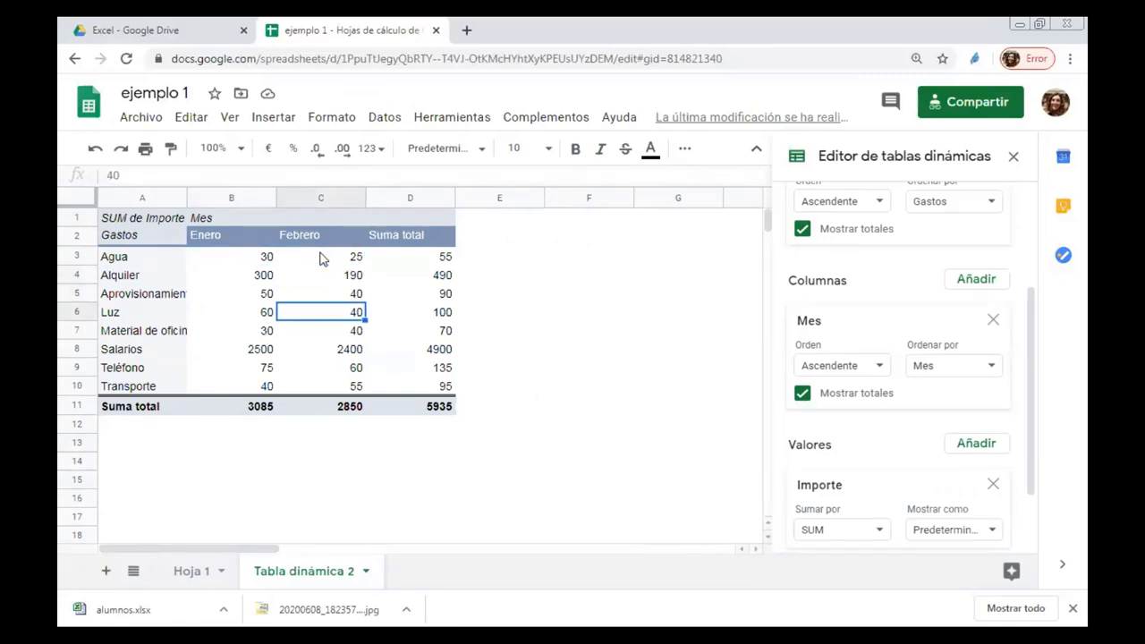
pyautogui.press('Up')
pyautogui.press('Up')
pyautogui.press('Left')
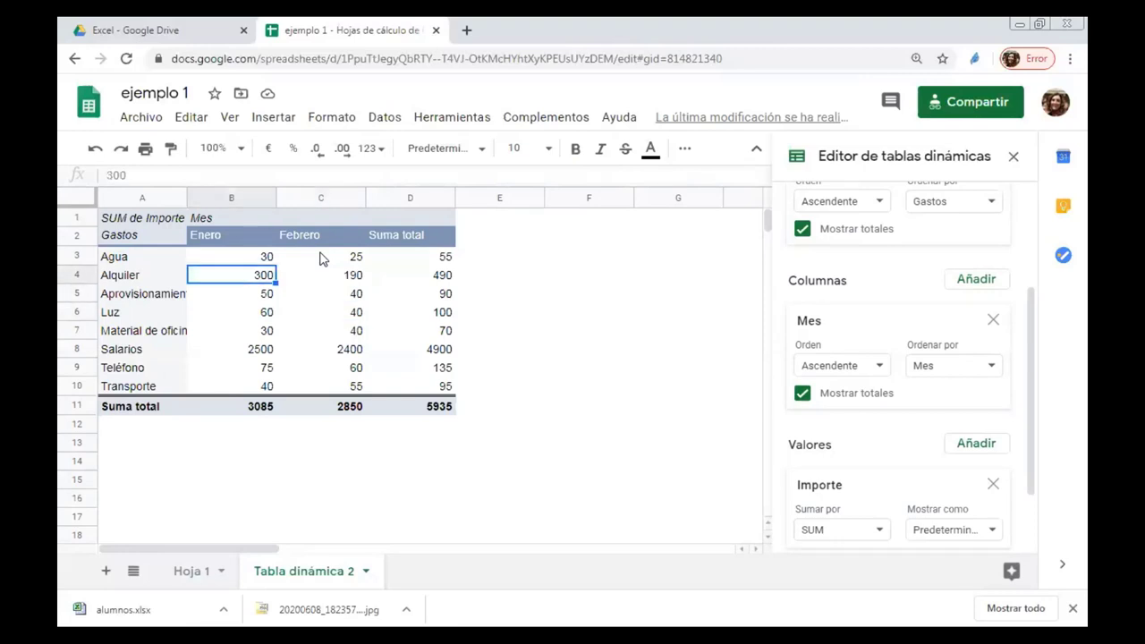
pyautogui.press('Right')
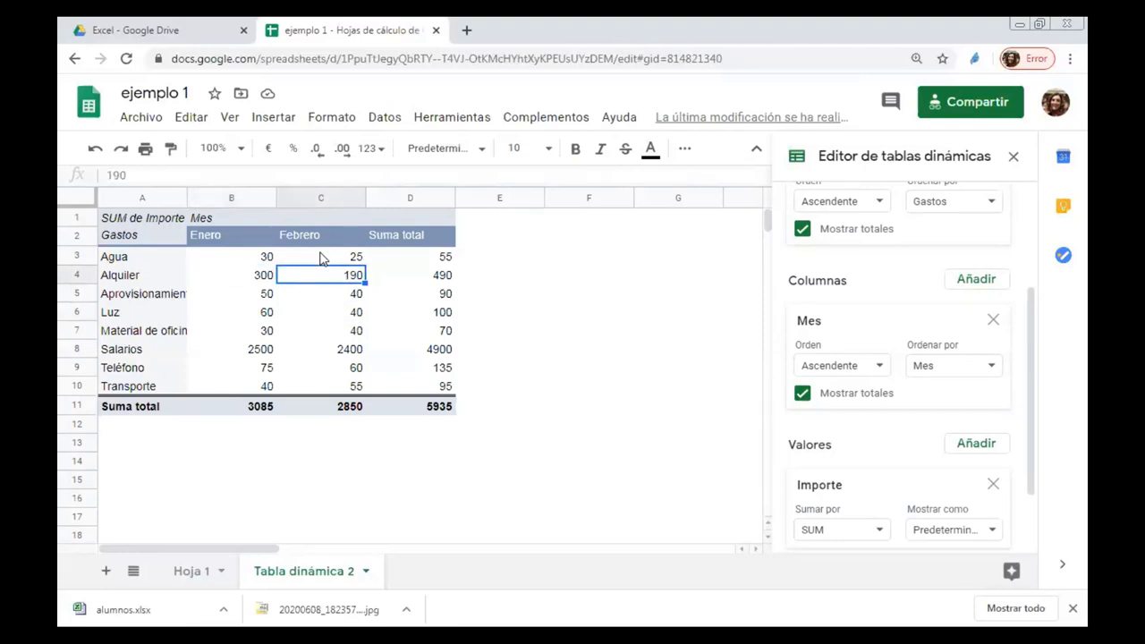
pyautogui.press('Down')
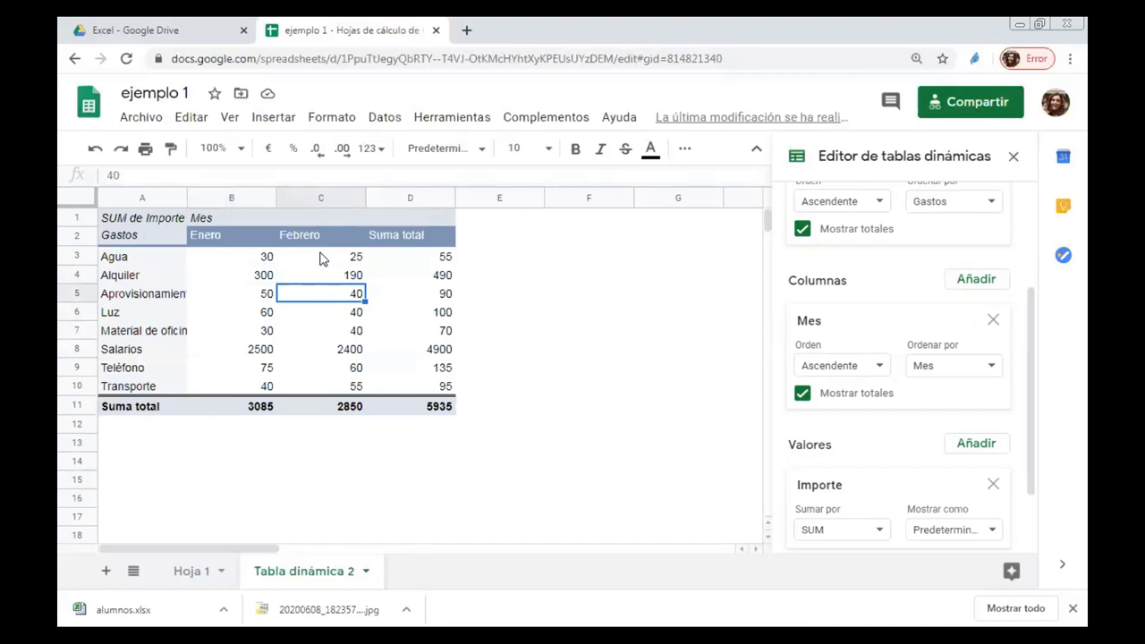
pyautogui.press('Down')
pyautogui.press('Left')
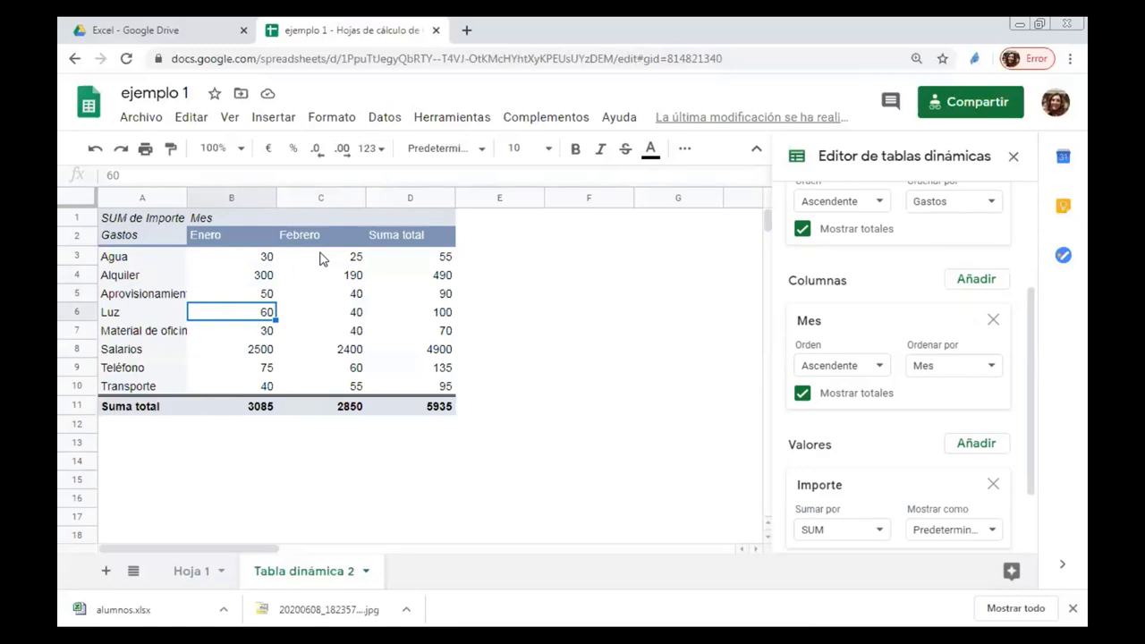
pyautogui.press('Right')
pyautogui.press('Left')
# Step: Add Departamento as a second column field below Mes in the pivot table
pyautogui.scroll(-2, 866, 455)
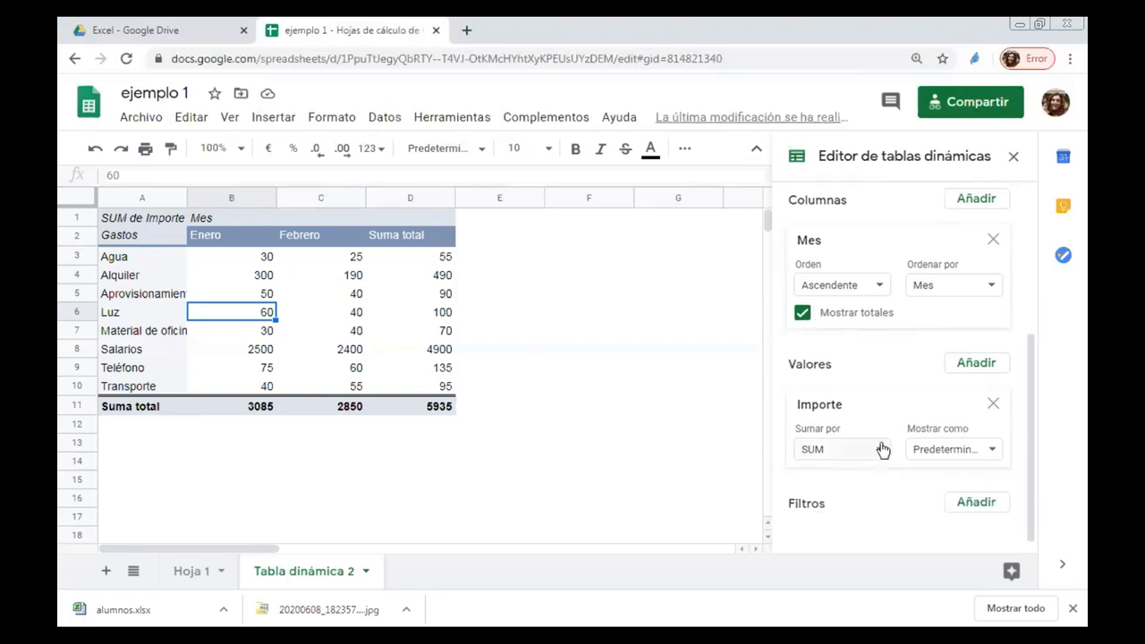
pyautogui.scroll(2, 897, 421)
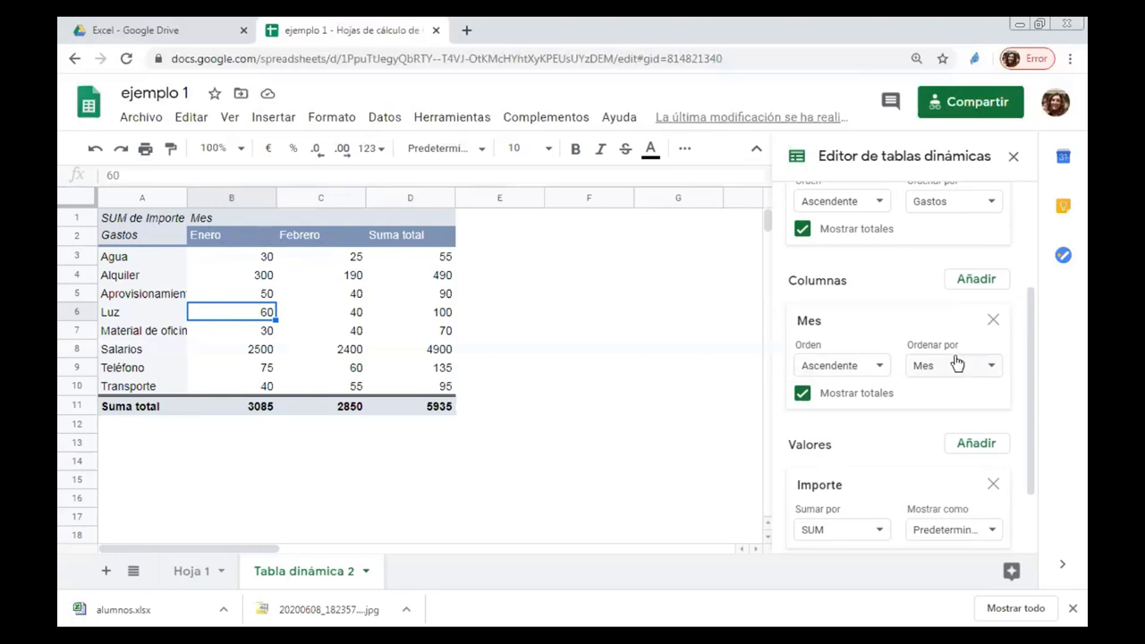
pyautogui.click(973, 284)
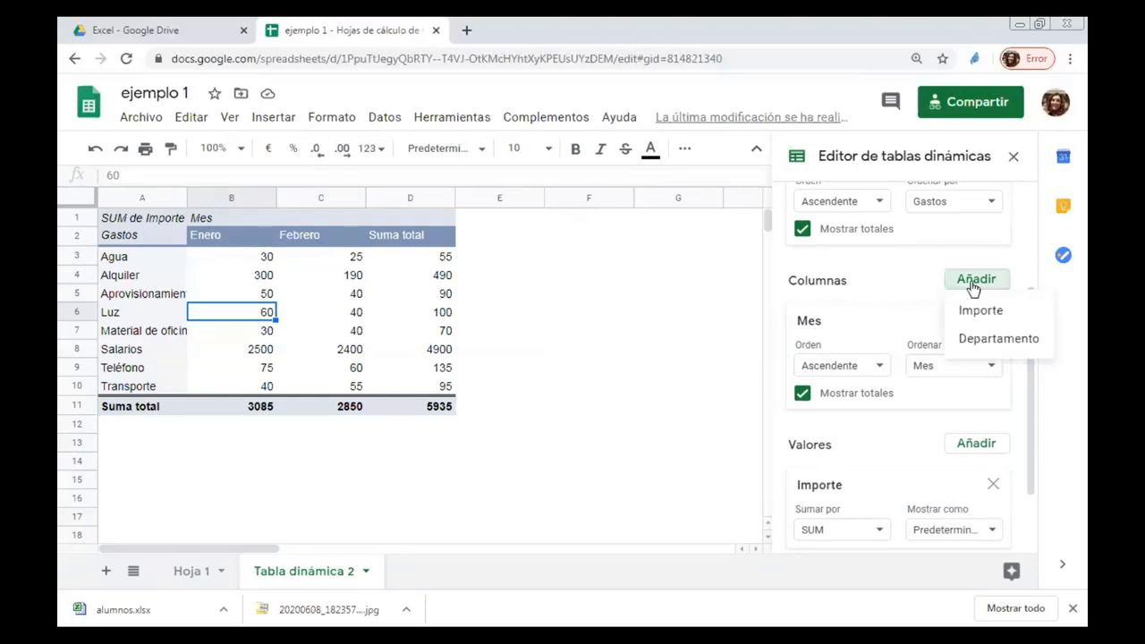
pyautogui.click(997, 339)
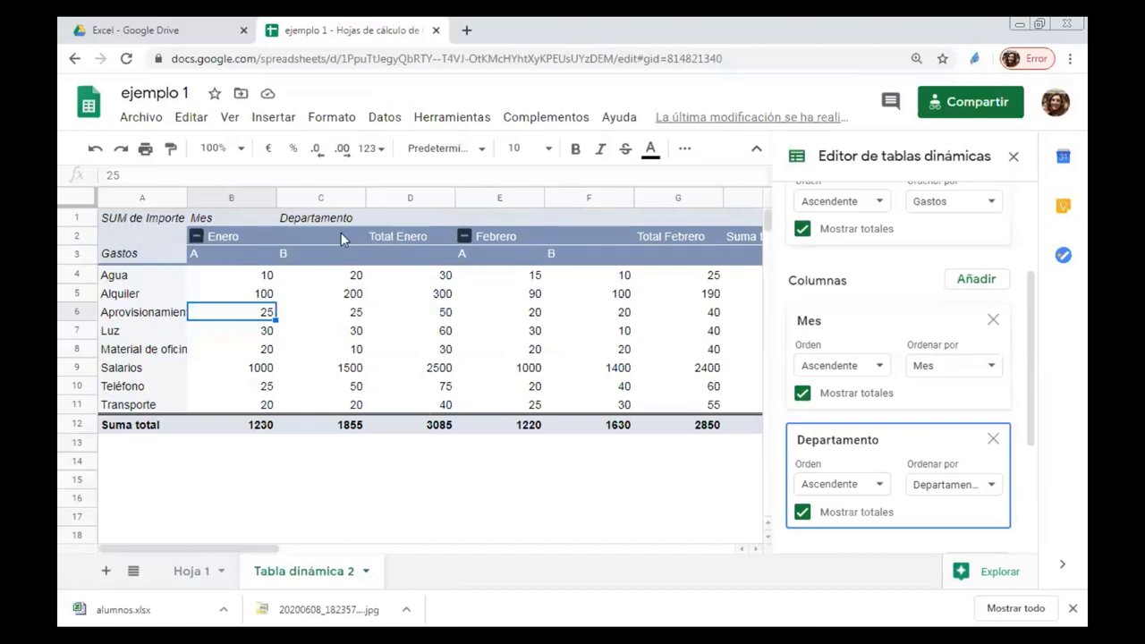
# Step: Compare the Enero amounts of departments A and B in the pivot table, using the Luz row
pyautogui.click(228, 257)
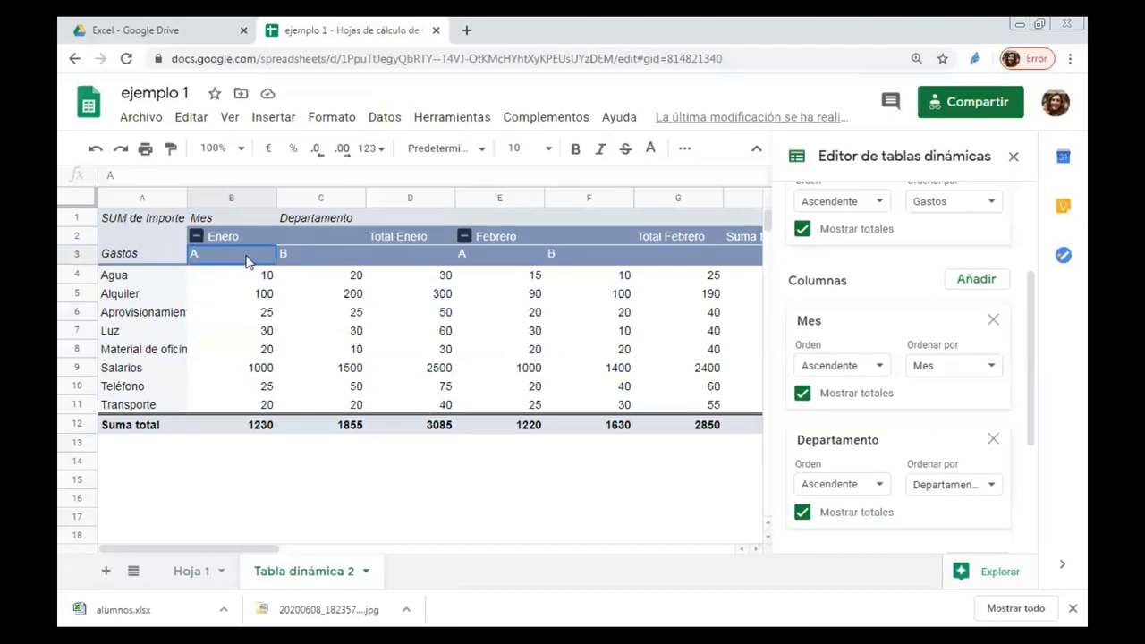
pyautogui.click(235, 331)
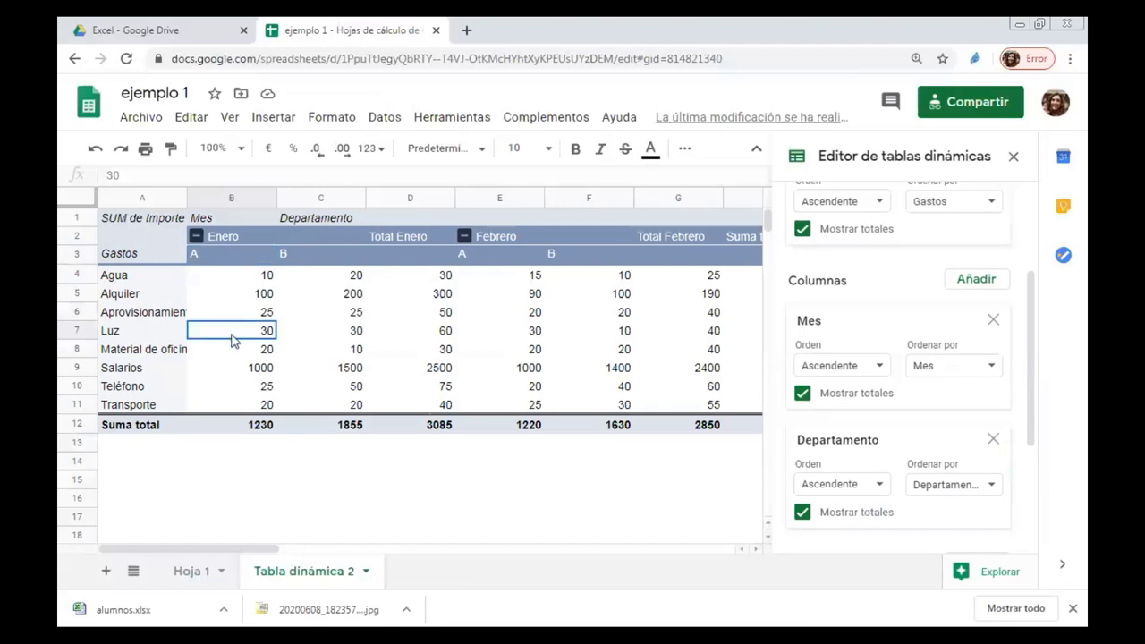
pyautogui.click(296, 332)
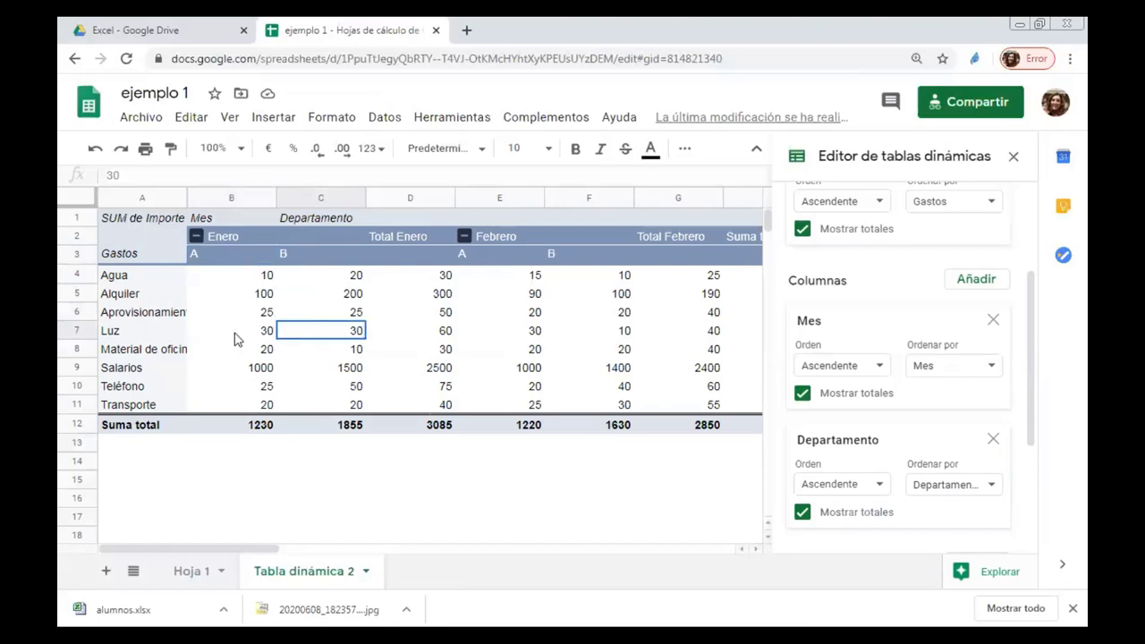
pyautogui.click(235, 338)
pyautogui.click(288, 338)
pyautogui.click(313, 259)
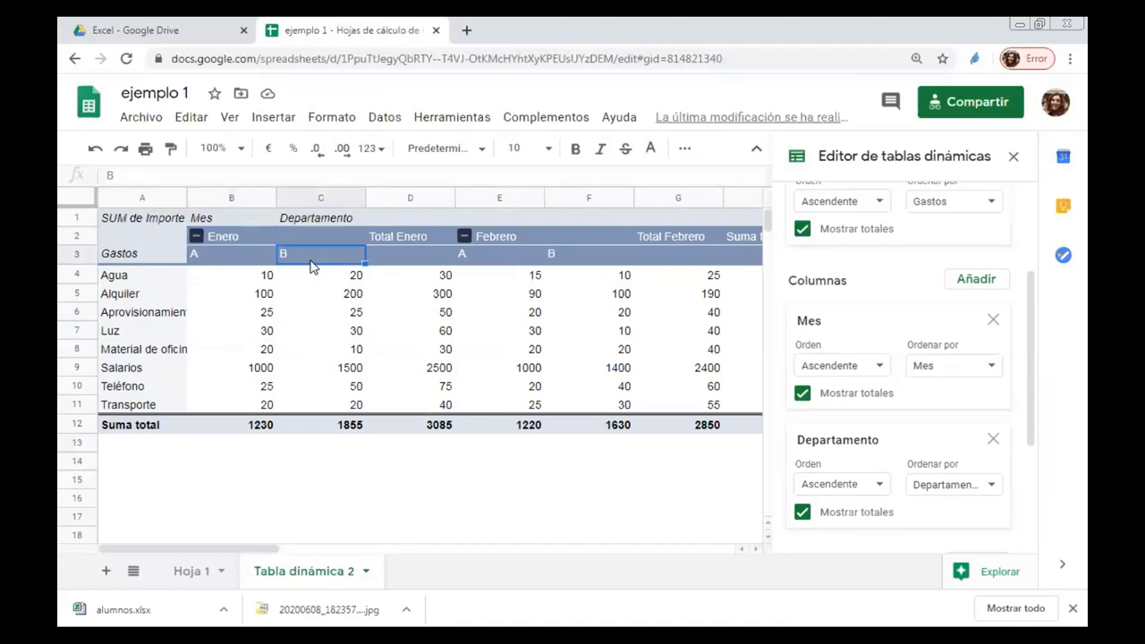
# Step: Collapse the Enero columns of the pivot table to their total, expand them to compare the Luz amounts, and collapse them again
pyautogui.click(414, 333)
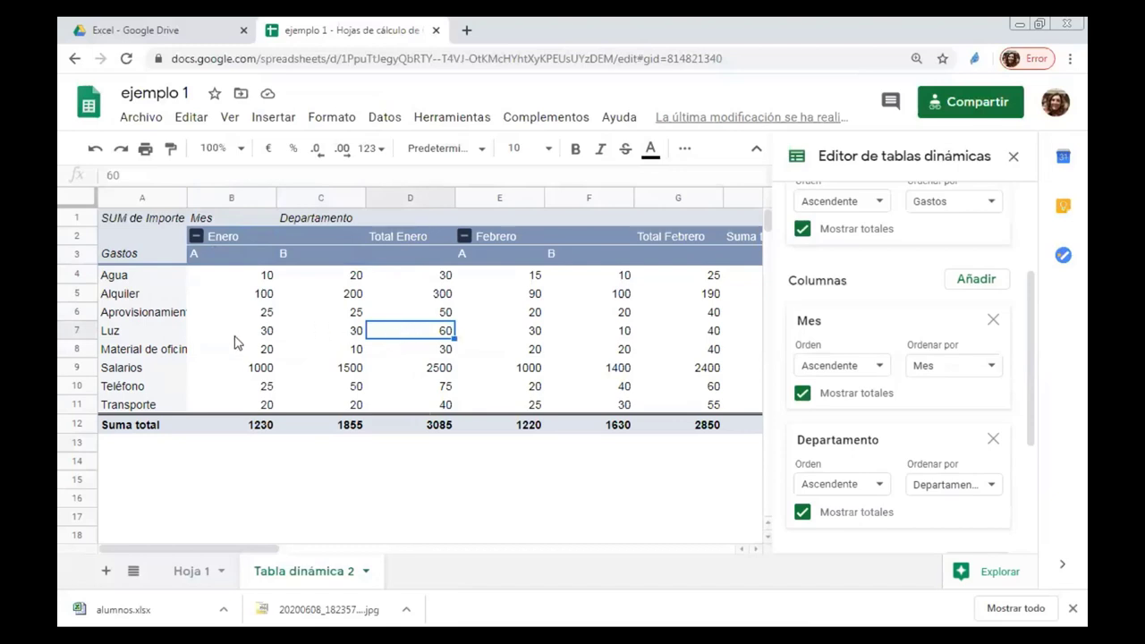
pyautogui.click(195, 236)
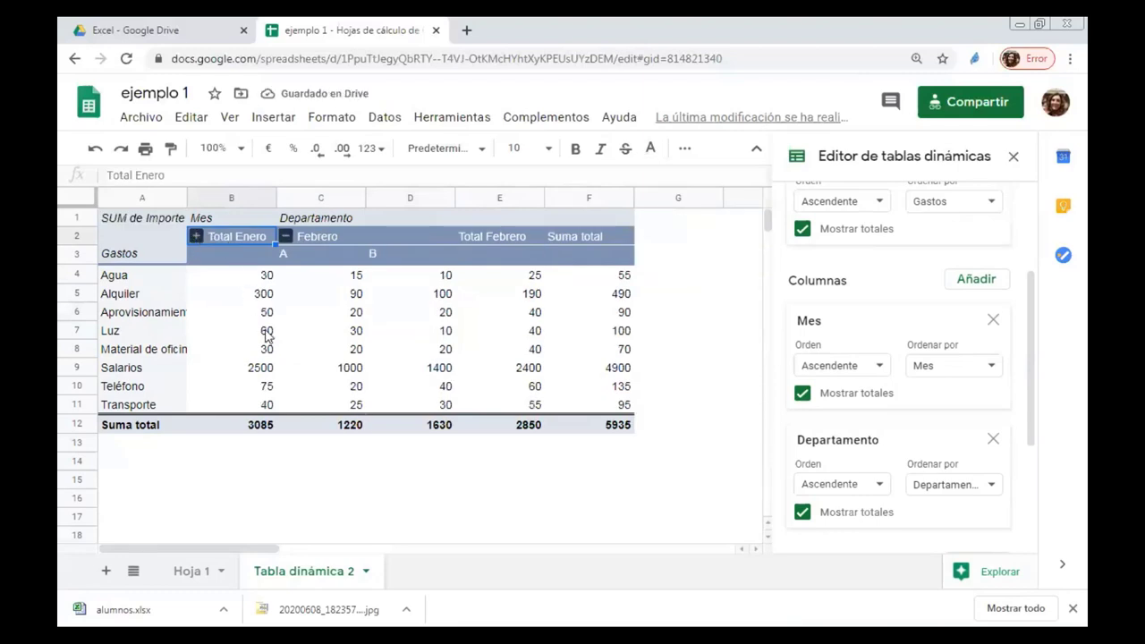
pyautogui.click(196, 237)
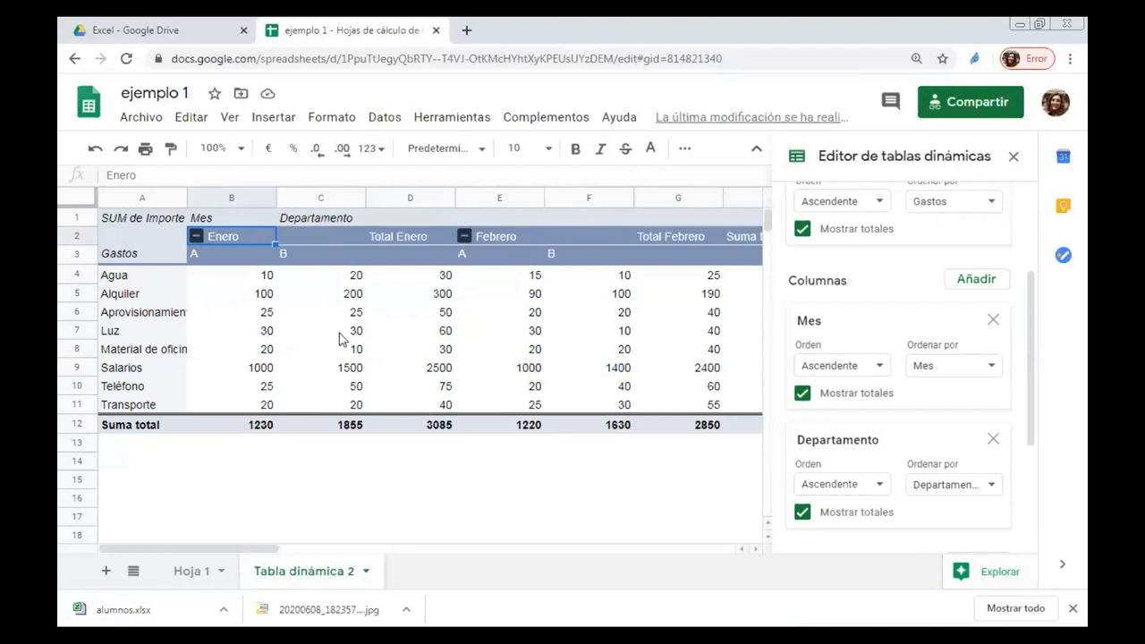
pyautogui.click(195, 236)
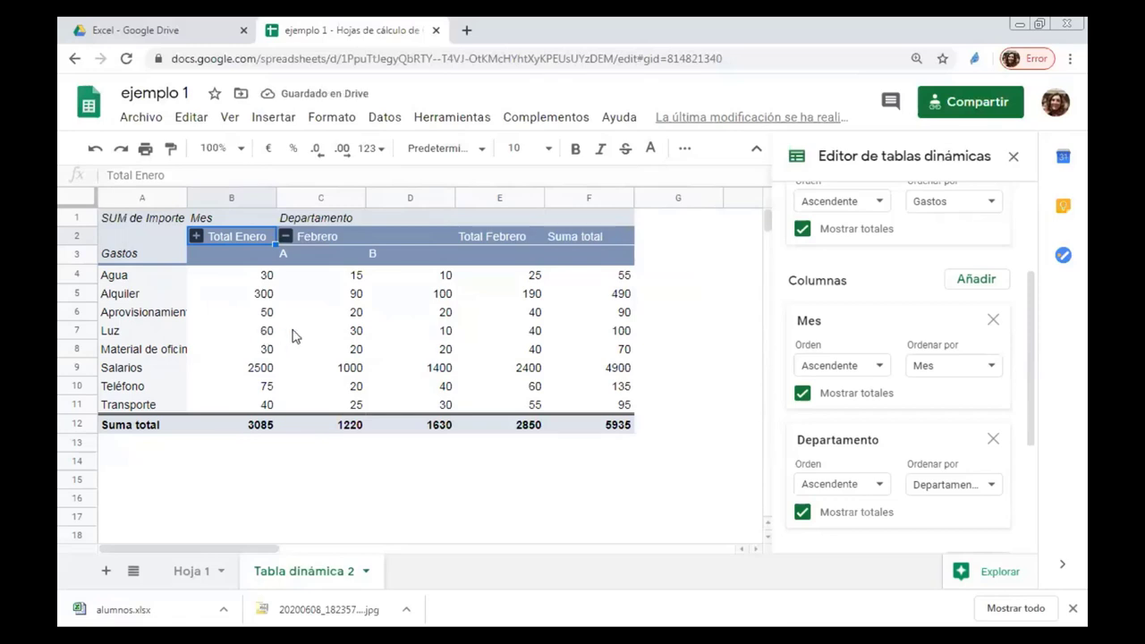
# Step: Compare the Febrero amounts of departments A and B in the pivot table, using the Luz row
pyautogui.click(354, 333)
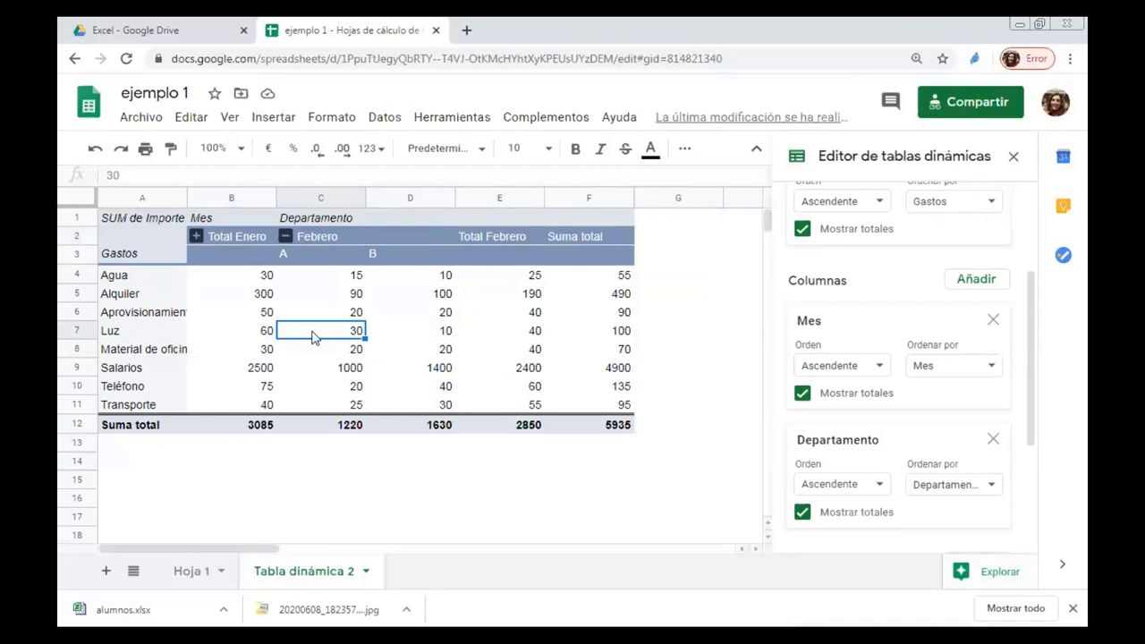
pyautogui.click(399, 335)
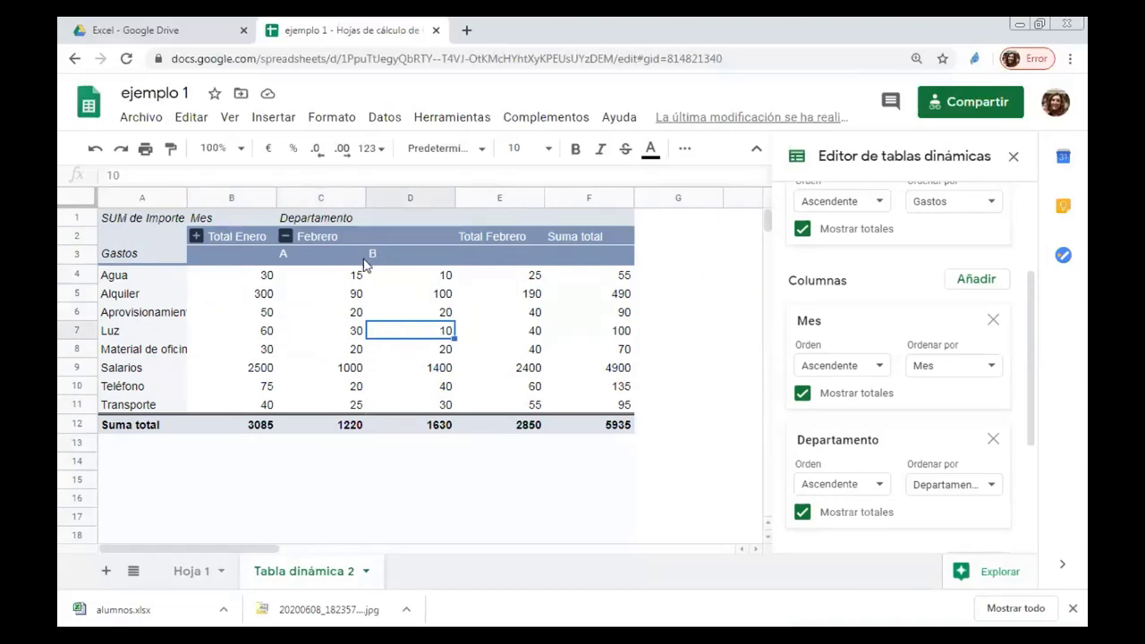
pyautogui.click(355, 338)
pyautogui.click(420, 336)
# Step: Collapse the Febrero columns to their total, and expand both Febrero and Enero back to departments A and B
pyautogui.click(283, 237)
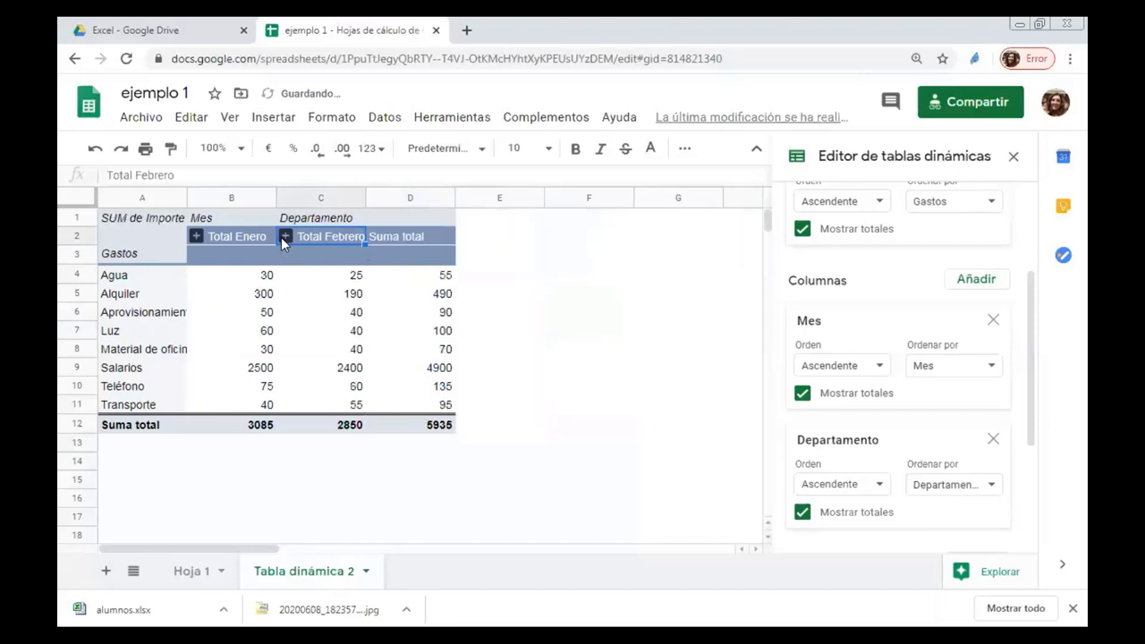
pyautogui.click(285, 238)
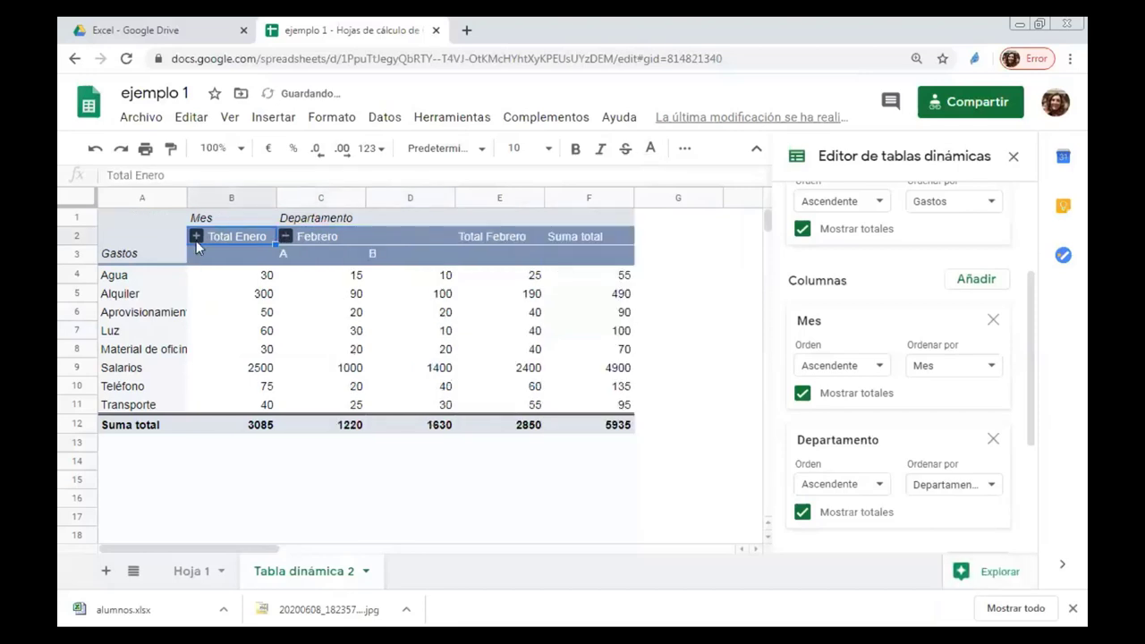
pyautogui.click(196, 238)
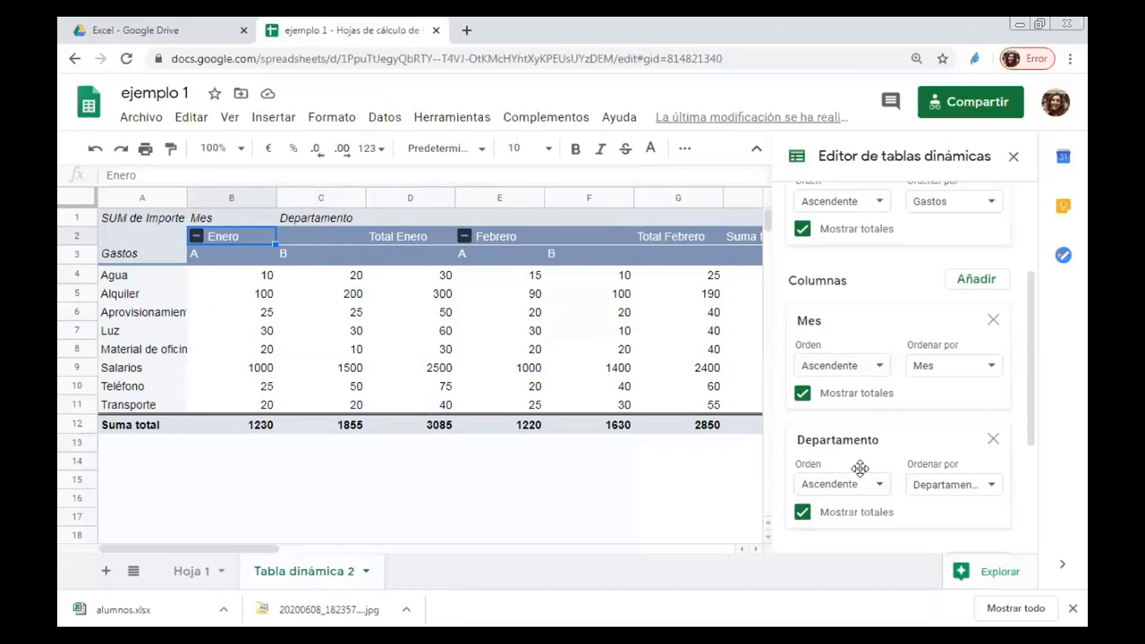
# Step: Remove Mes from the pivot table's column fields, keeping Departamento as the only column field
pyautogui.click(993, 323)
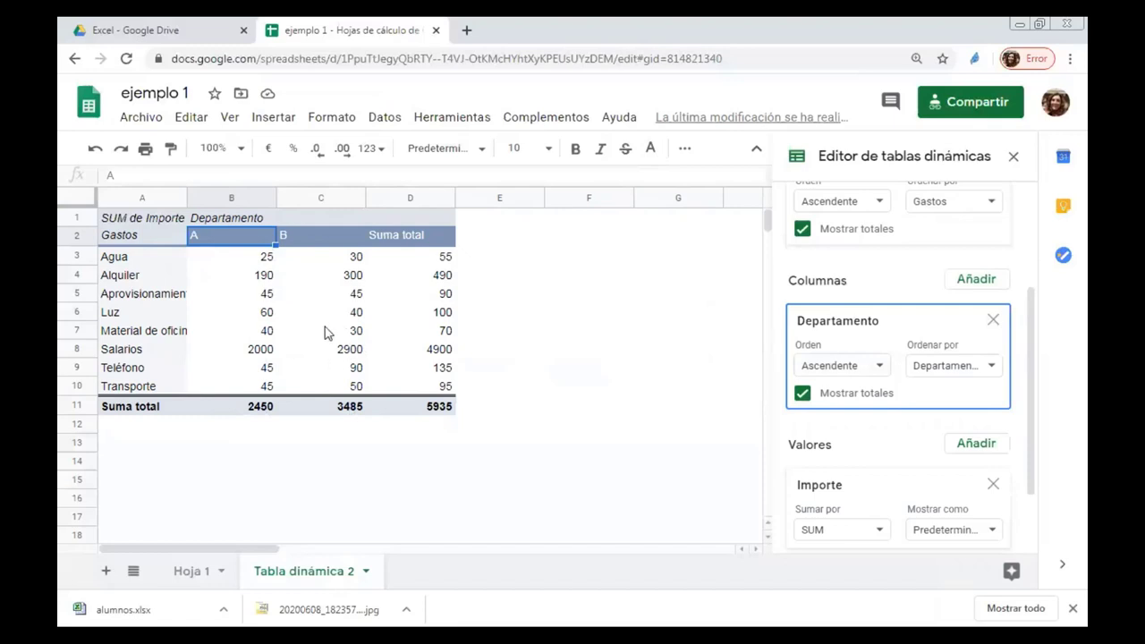
# Step: Examine the summary functions offered for the Importe value field, from SUM to VARP, keeping SUM
pyautogui.scroll(-1, 866, 473)
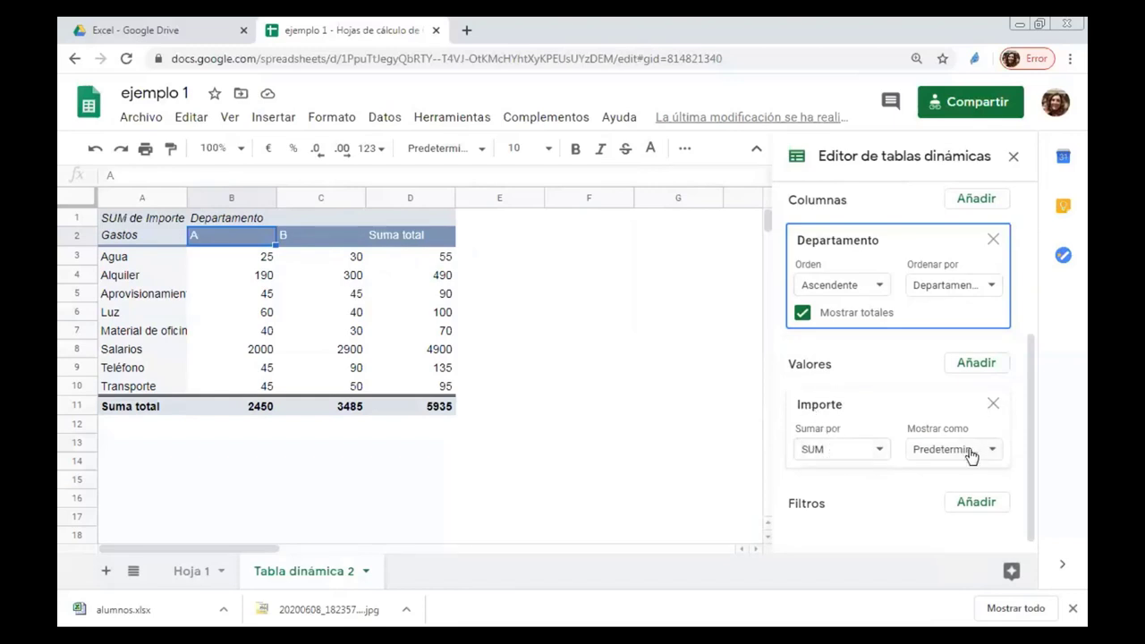
pyautogui.click(869, 460)
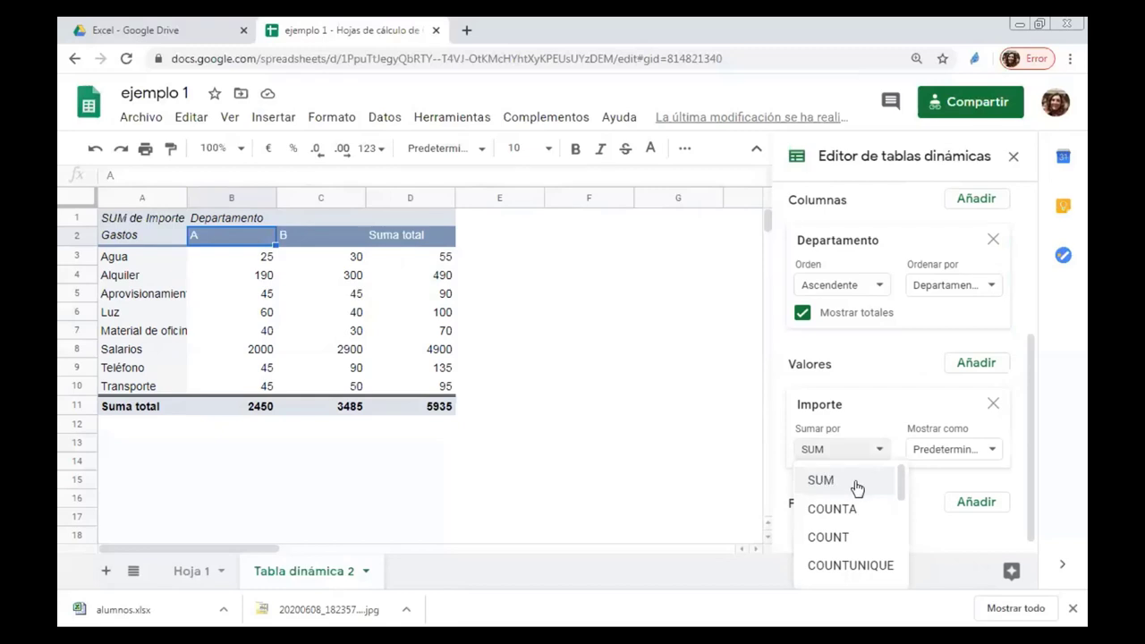
pyautogui.scroll(-1, 857, 488)
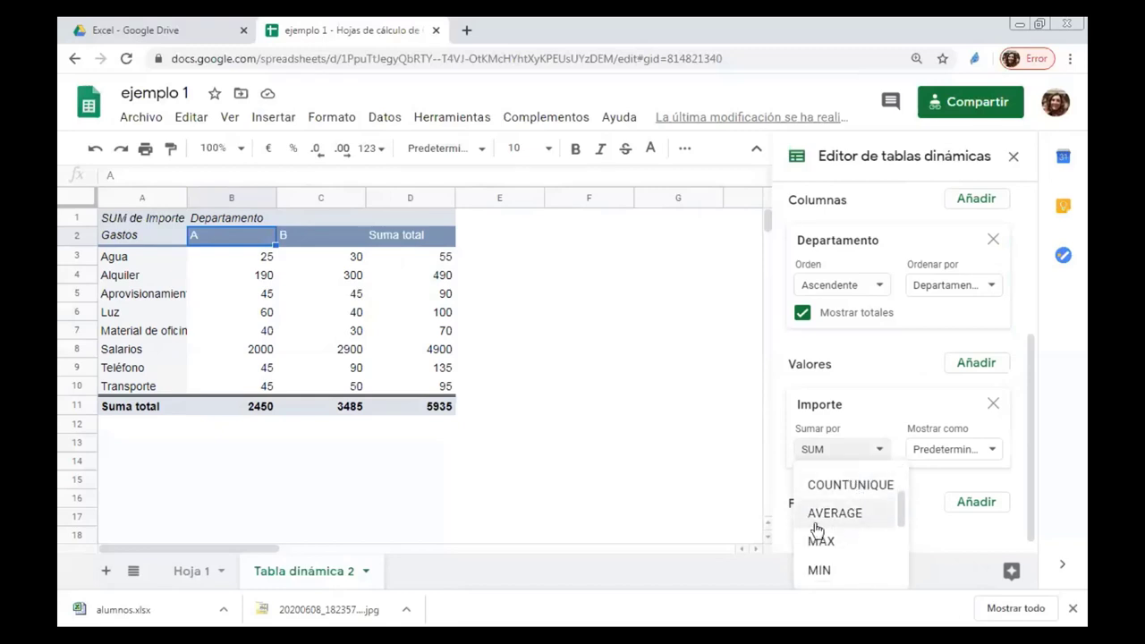
pyautogui.scroll(-1, 861, 519)
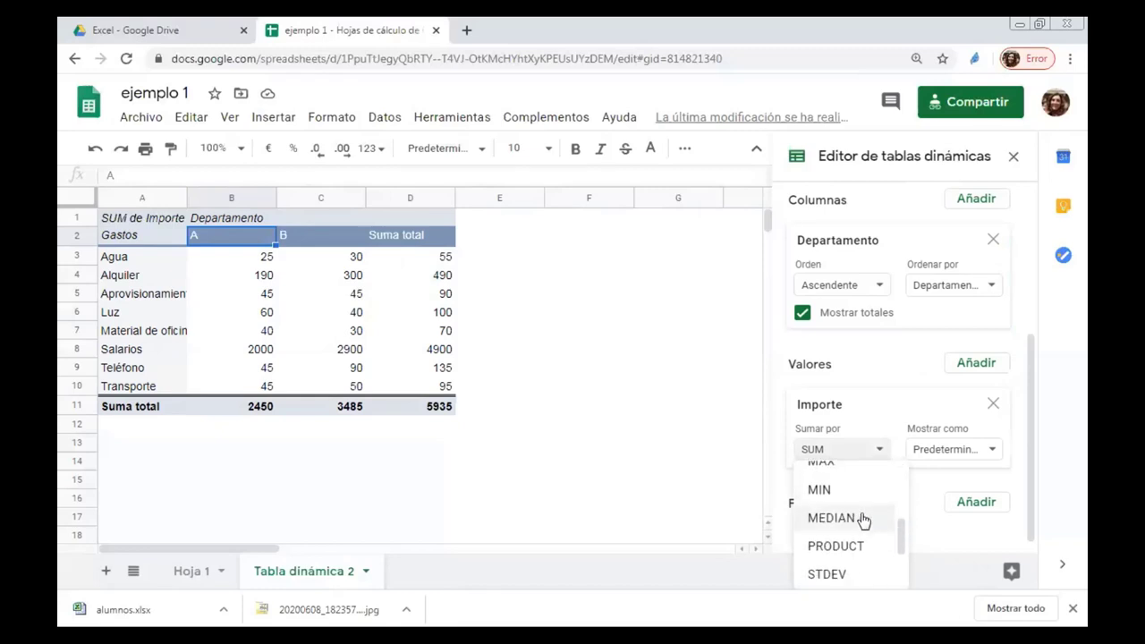
pyautogui.scroll(-1, 863, 523)
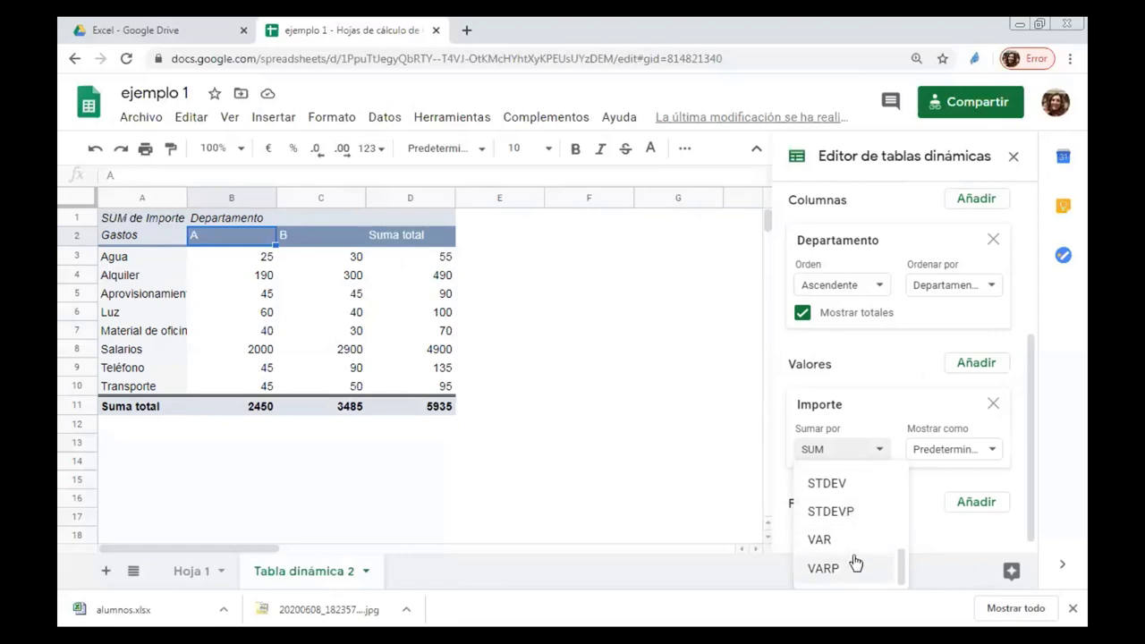
pyautogui.scroll(1, 857, 560)
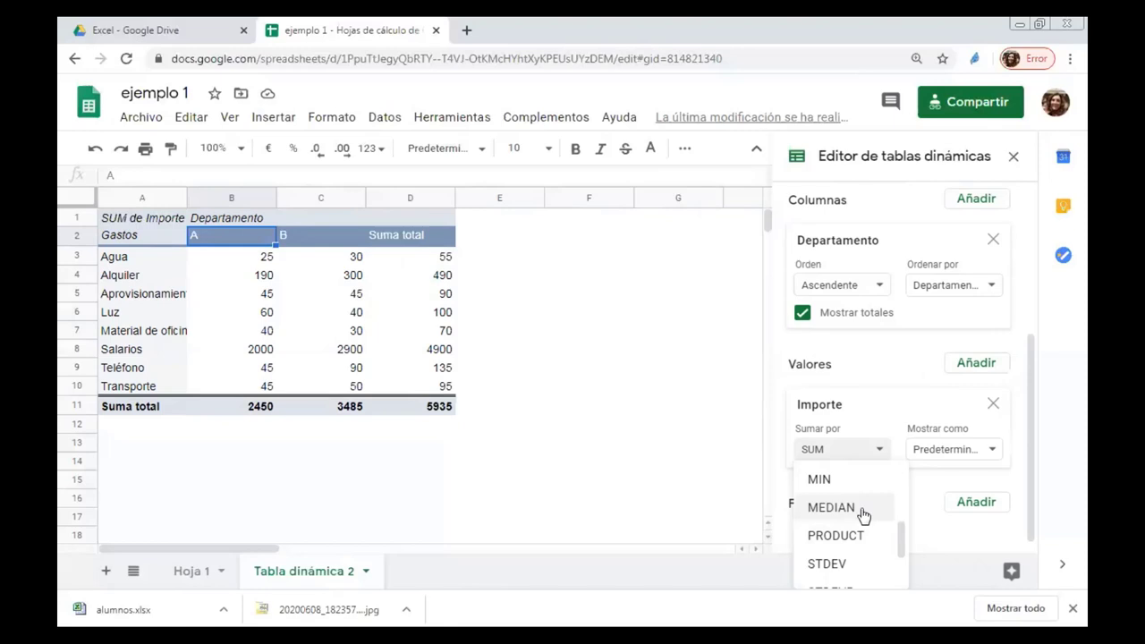
pyautogui.scroll(2, 863, 517)
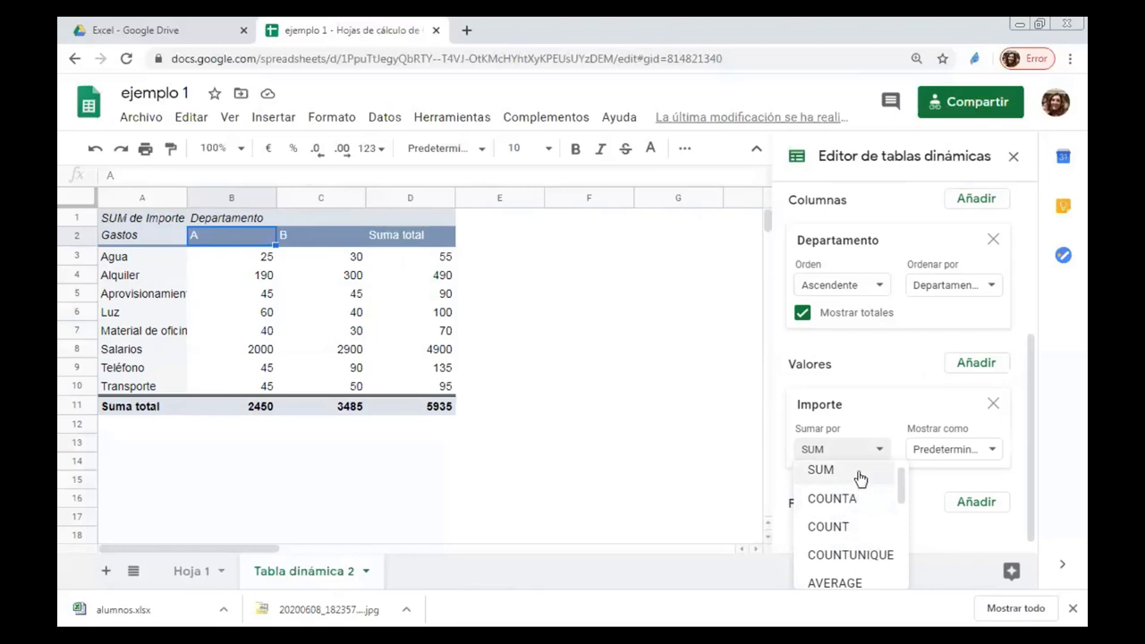
pyautogui.click(877, 372)
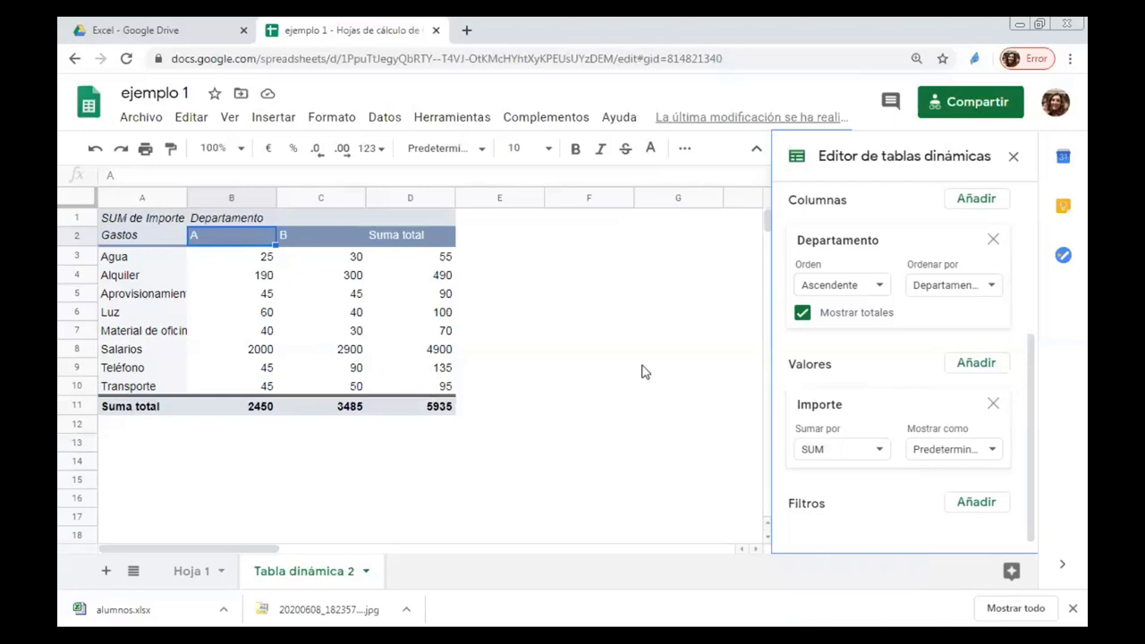
# Step: Empty the pivot table by removing the Importe value, the Departamento column and the Gastos row fields
pyautogui.click(994, 405)
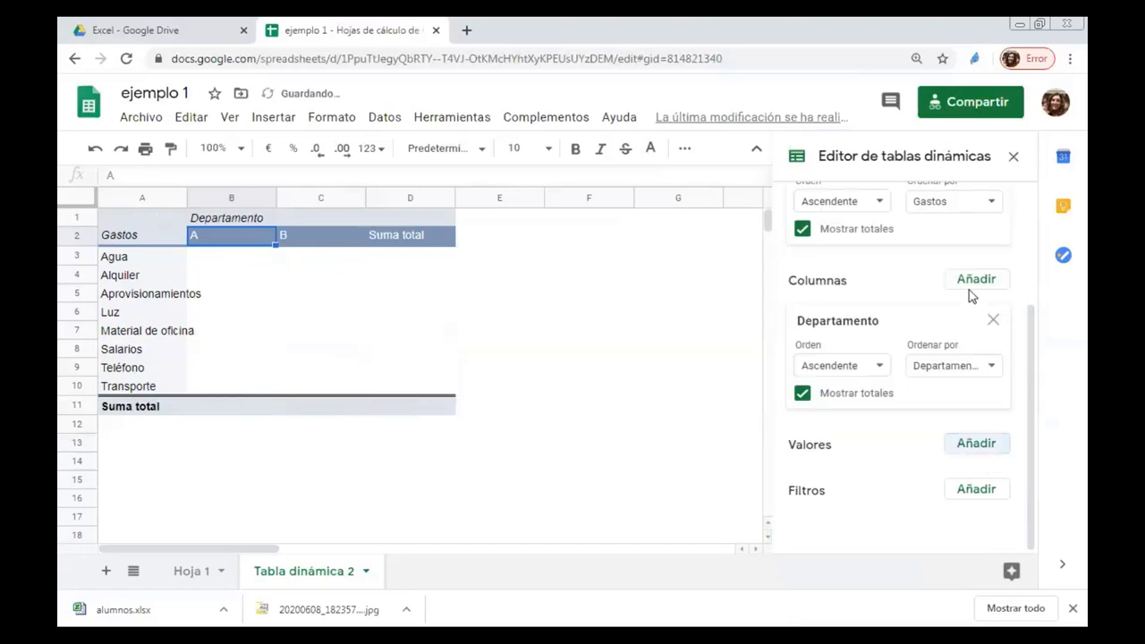
pyautogui.click(994, 324)
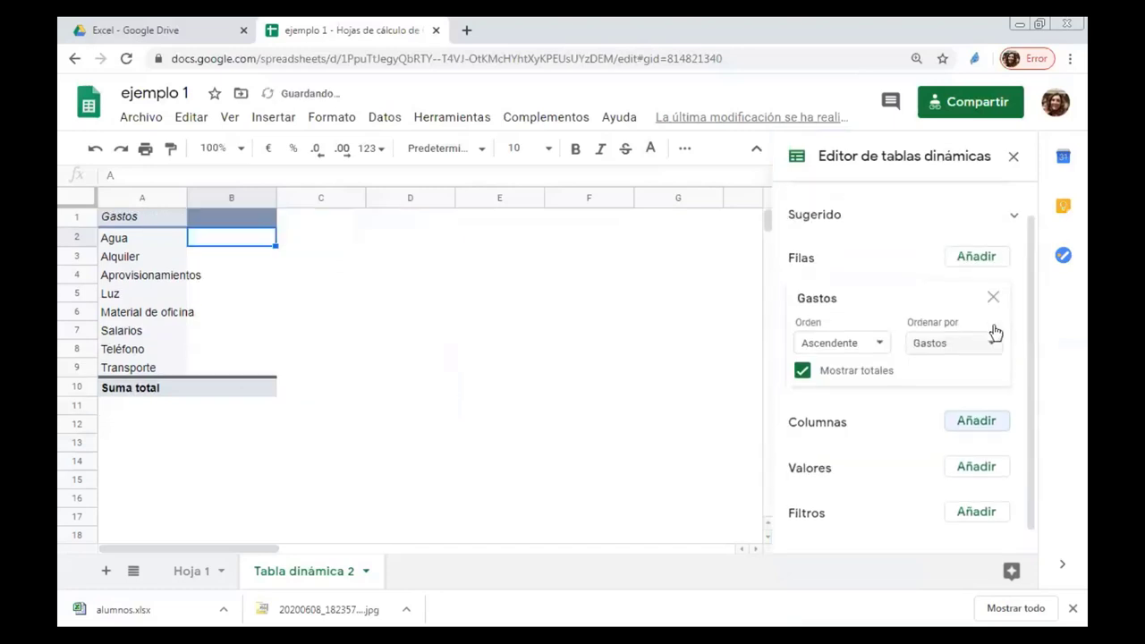
pyautogui.click(992, 338)
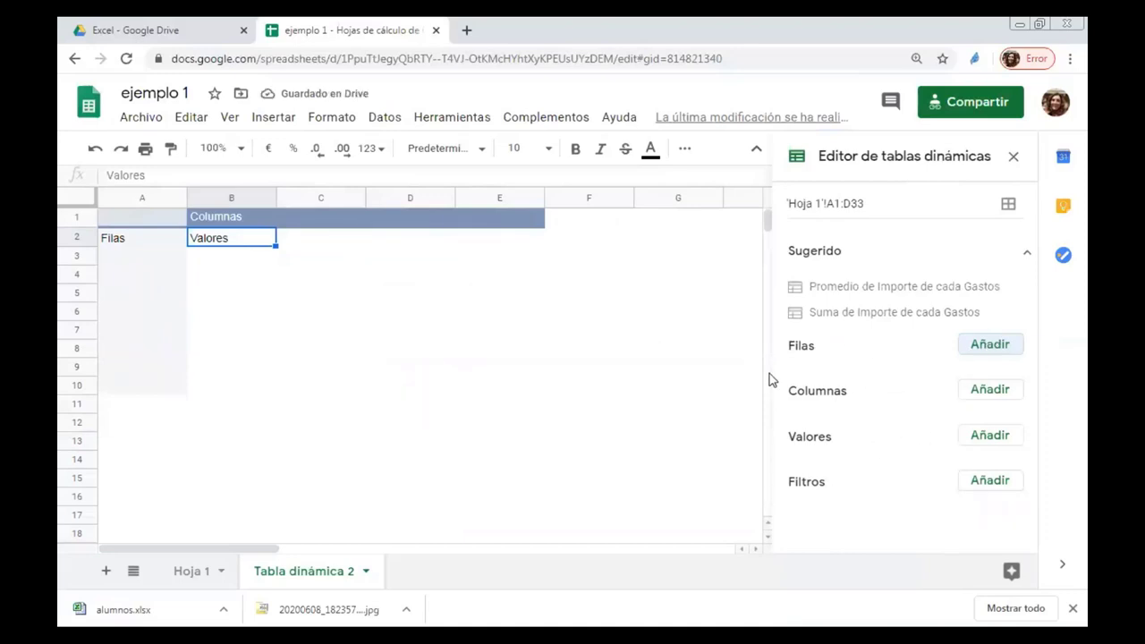
# Step: Add Departamento as the pivot table's row field and Gastos as its column field
pyautogui.click(987, 347)
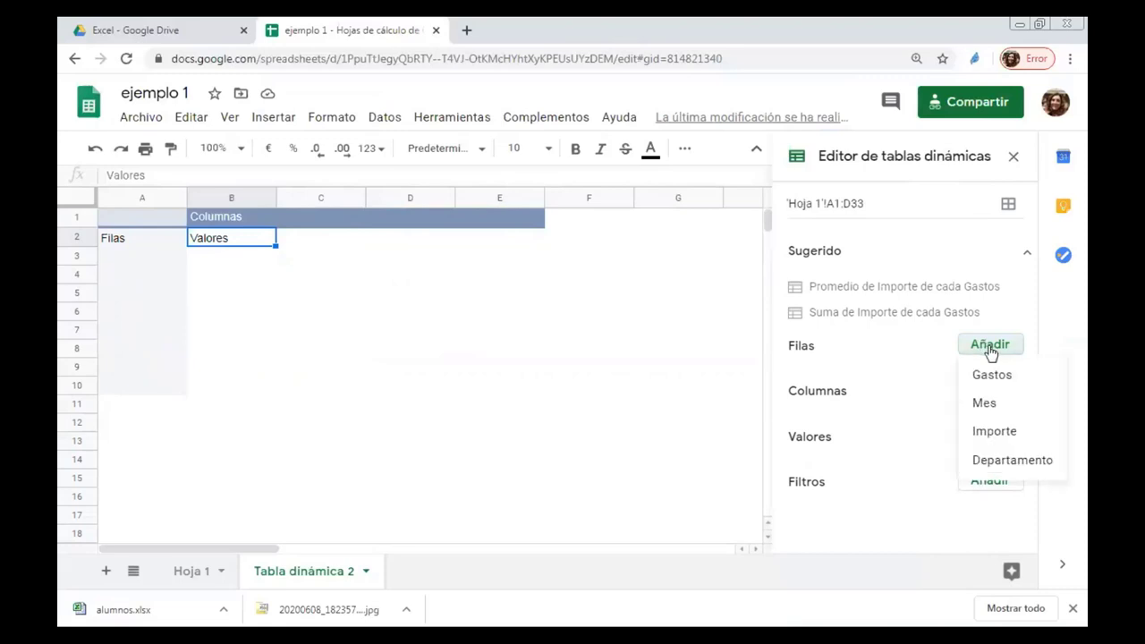
pyautogui.click(1008, 460)
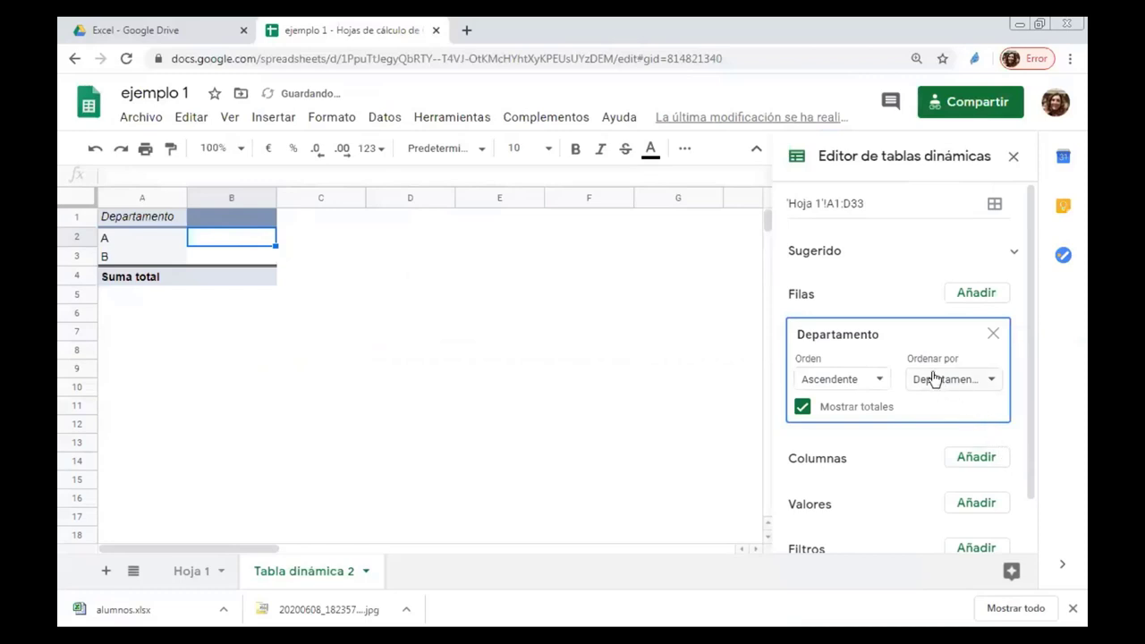
pyautogui.click(979, 461)
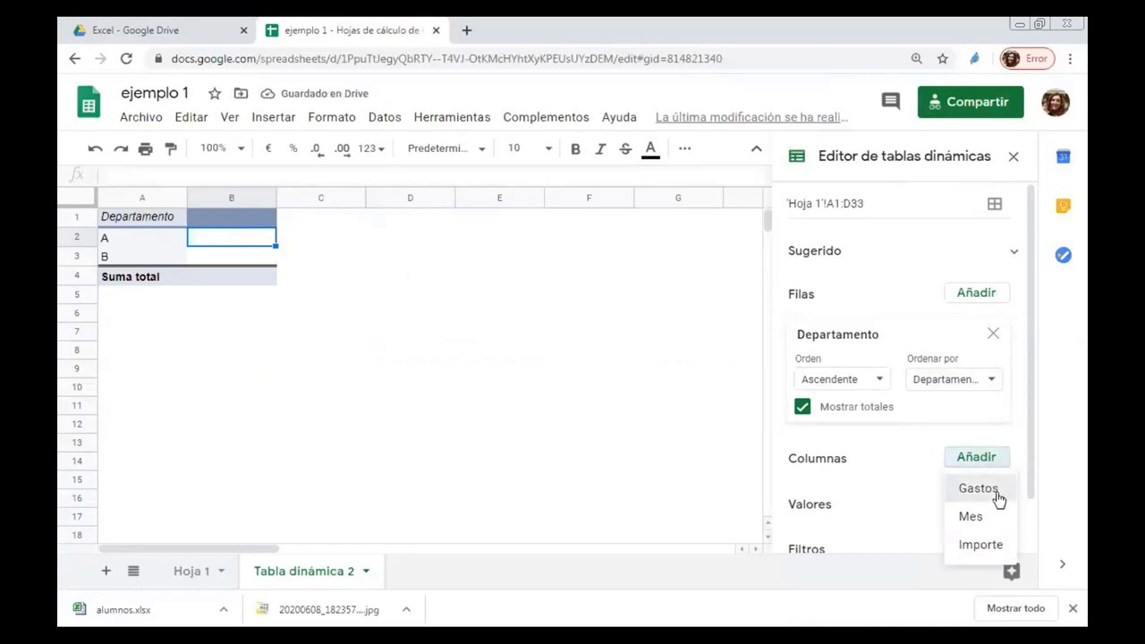
pyautogui.click(985, 490)
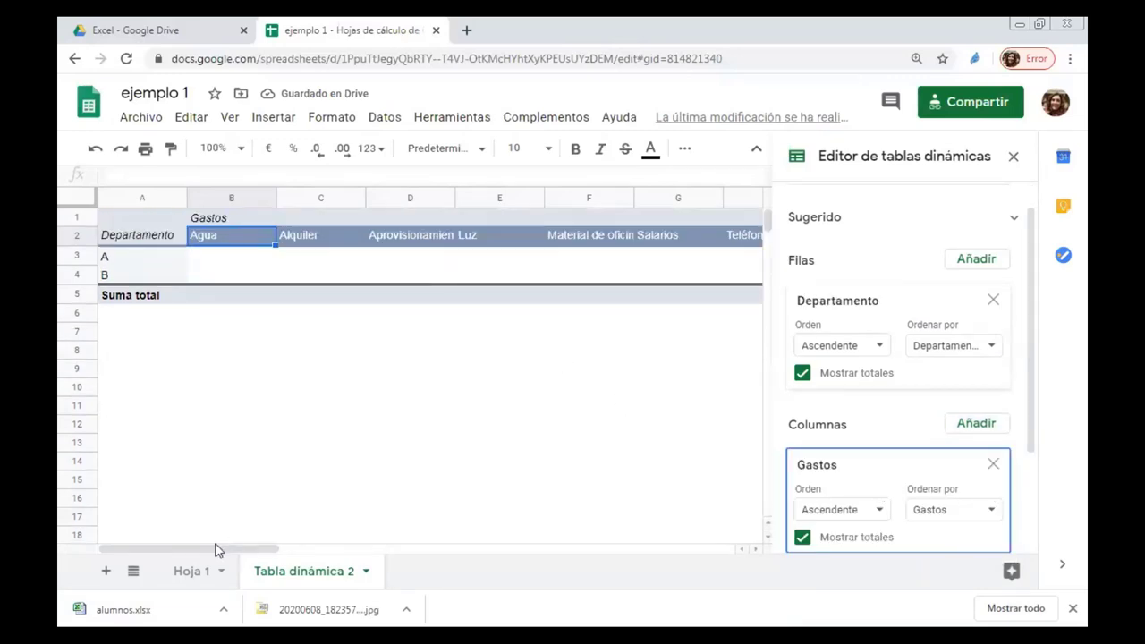
pyautogui.moveTo(231, 548); pyautogui.dragTo(197, 546)
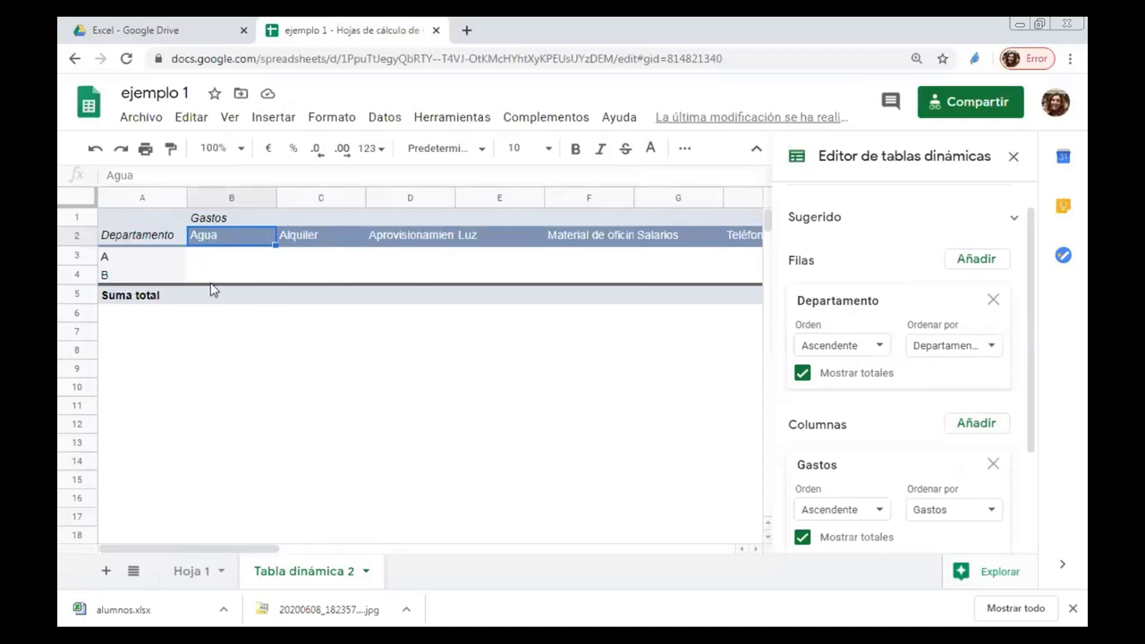
# Step: Add Importe as the value field of the pivot table with departments in rows
pyautogui.scroll(-3, 905, 456)
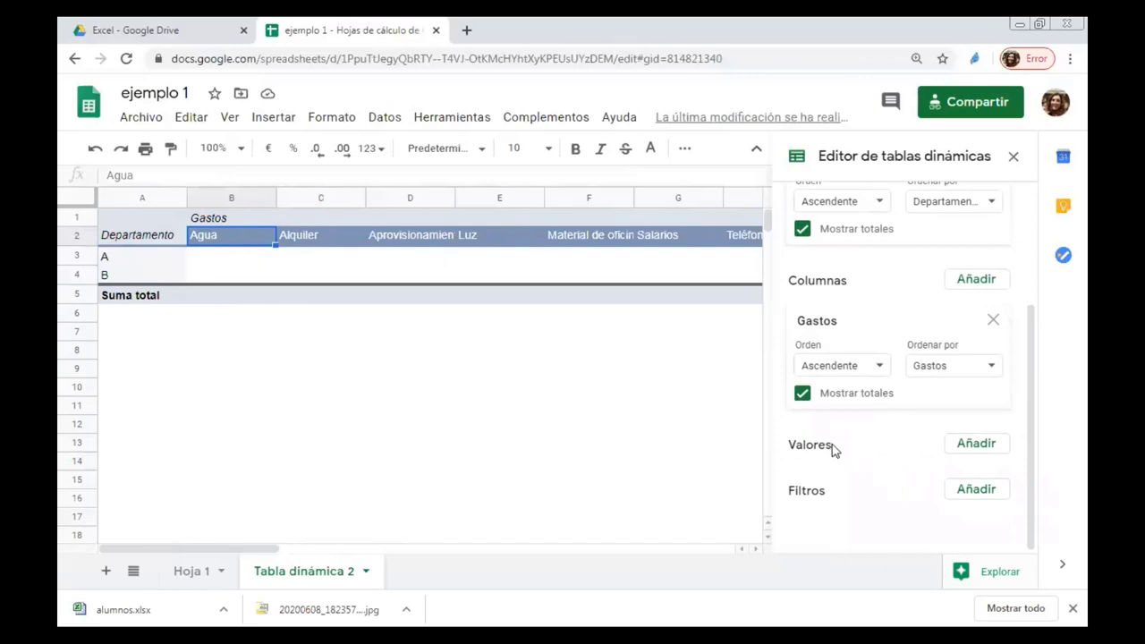
pyautogui.click(969, 456)
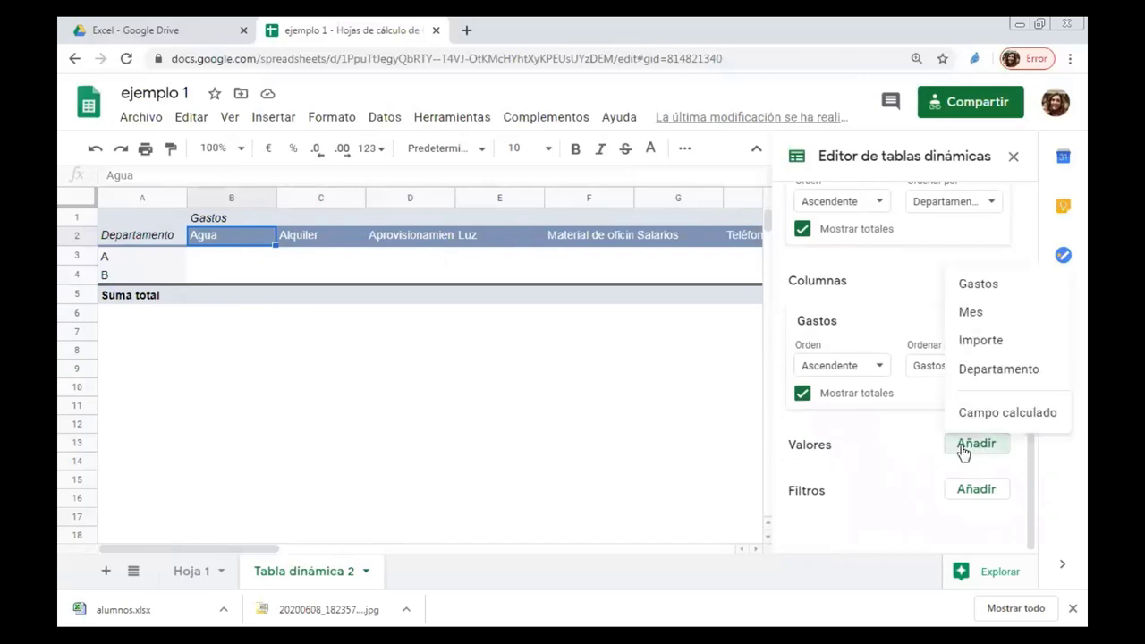
pyautogui.click(975, 349)
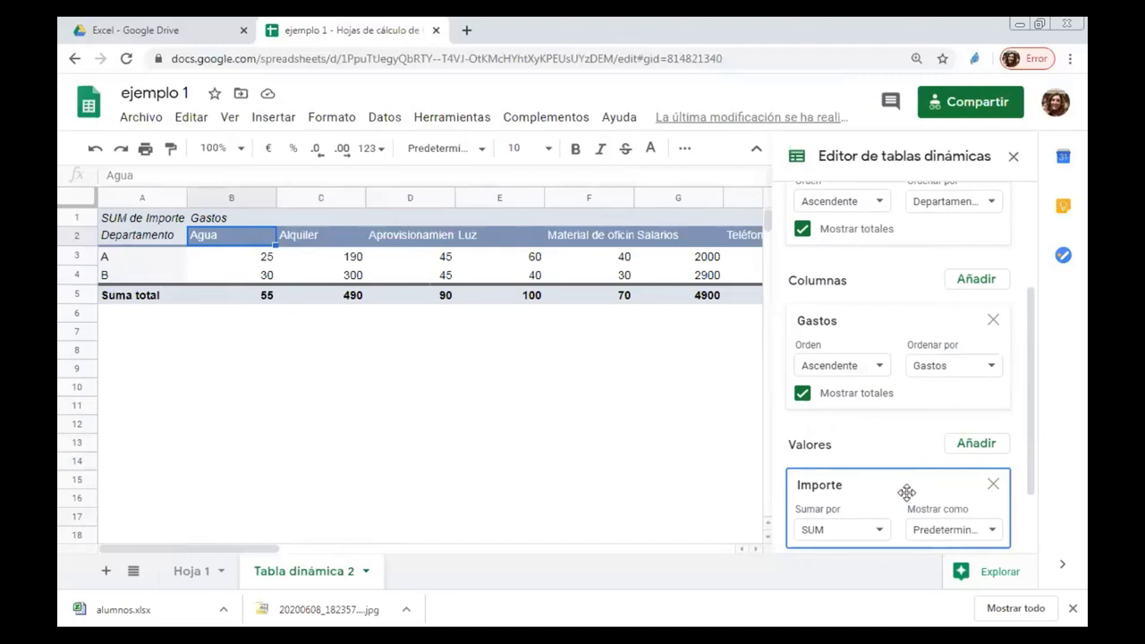
# Step: Add a Mes filter to the pivot table that excludes Enero and shows only Febrero, and check department B's Agua amount
pyautogui.scroll(-1, 906, 492)
pyautogui.click(966, 490)
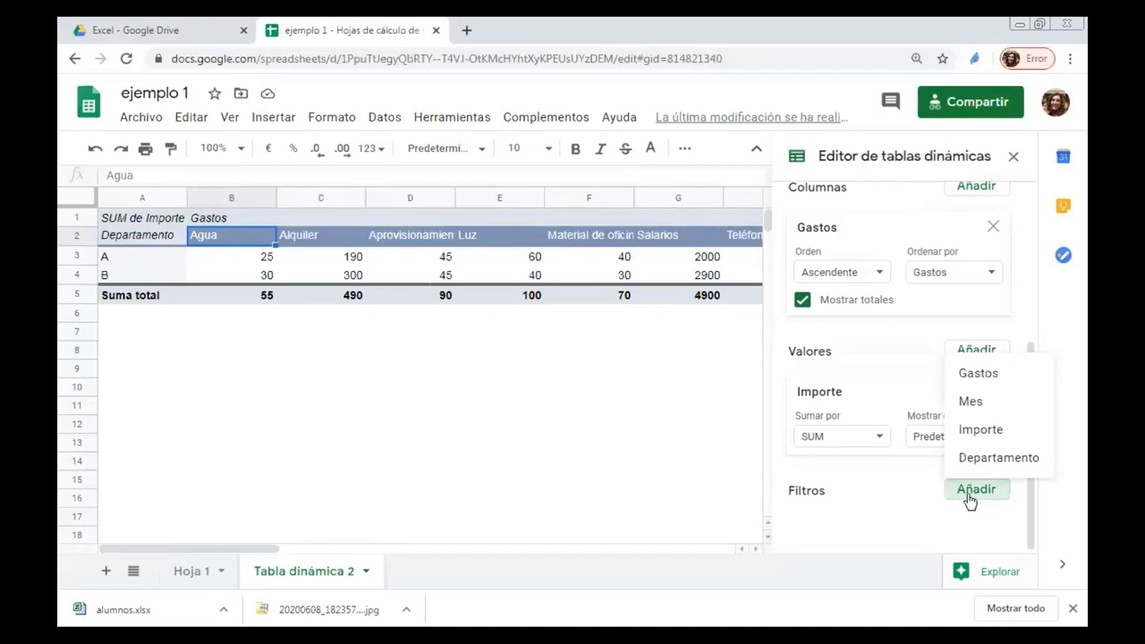
pyautogui.click(954, 402)
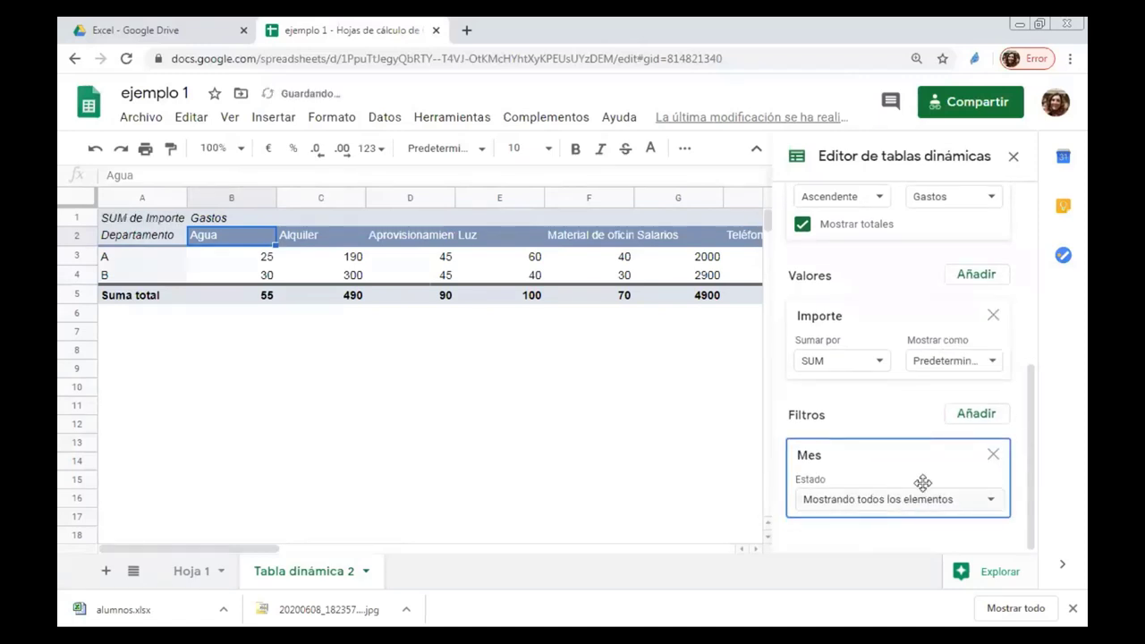
pyautogui.click(933, 506)
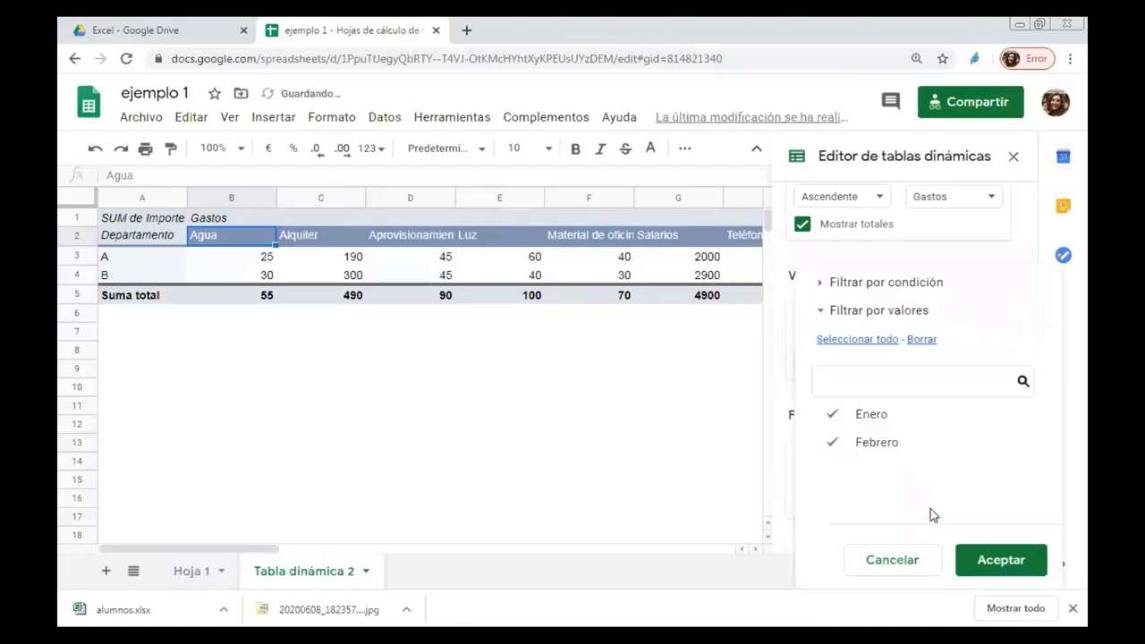
pyautogui.click(839, 418)
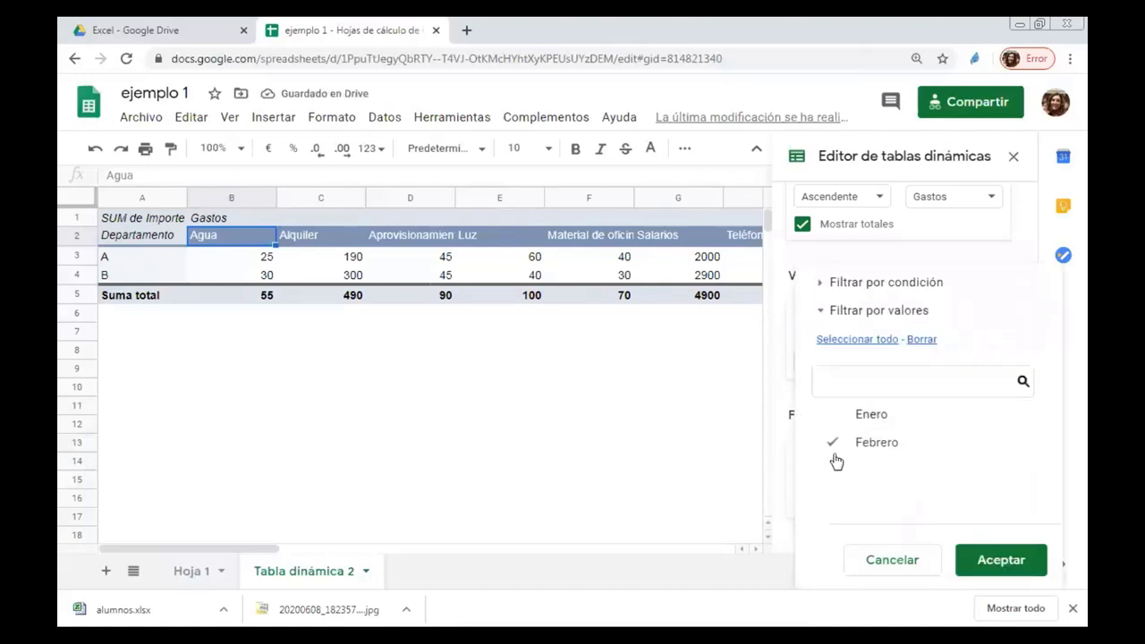
pyautogui.click(994, 562)
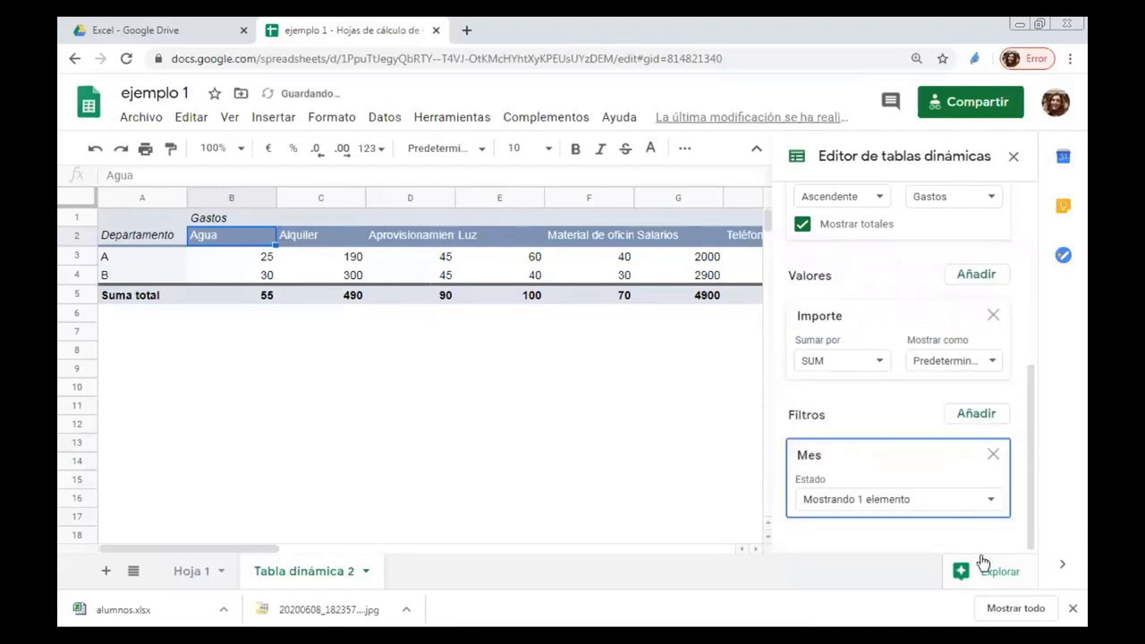
pyautogui.click(257, 275)
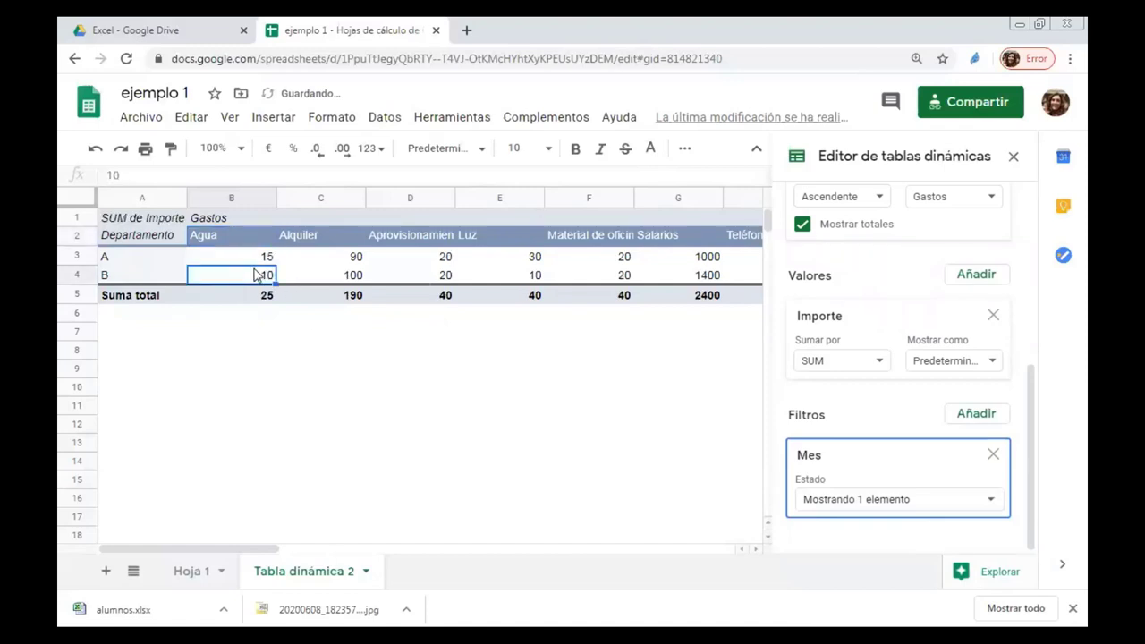
# Step: Examine the filtered pivot table's amounts for departments A and B across all expense types and the Suma total column
pyautogui.press('Up')
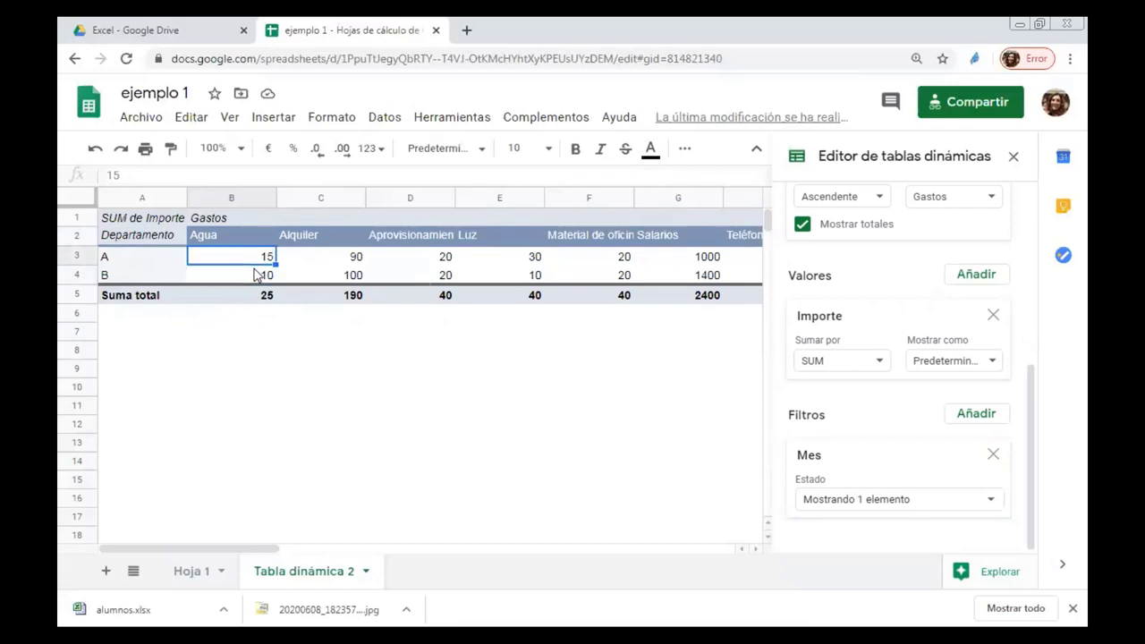
pyautogui.click(257, 275)
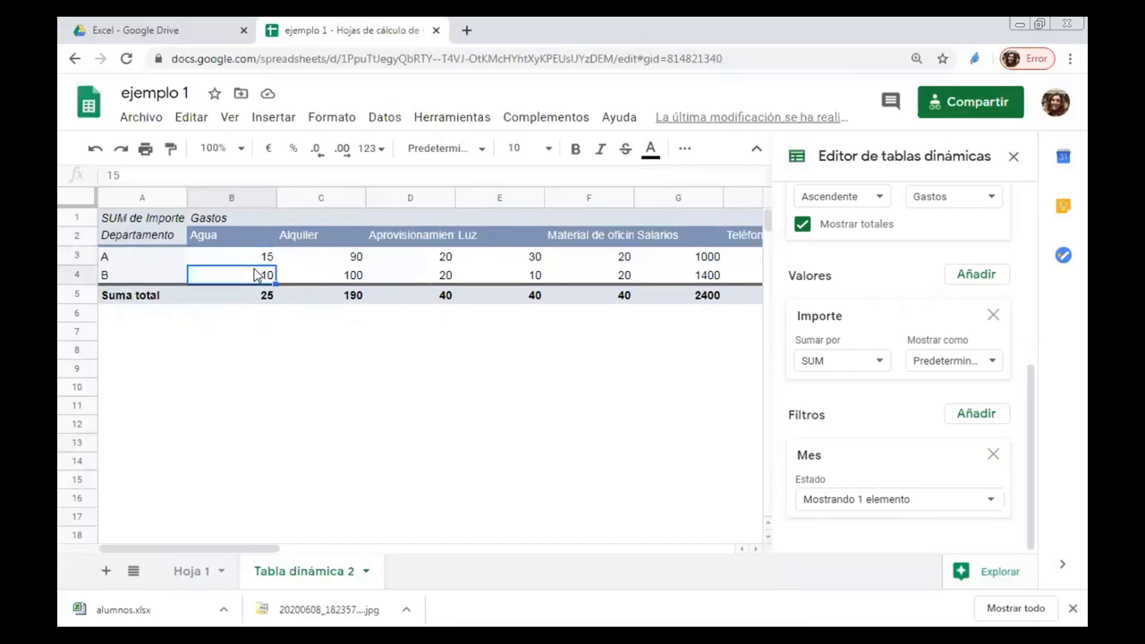
pyautogui.press('Up')
pyautogui.press('Right')
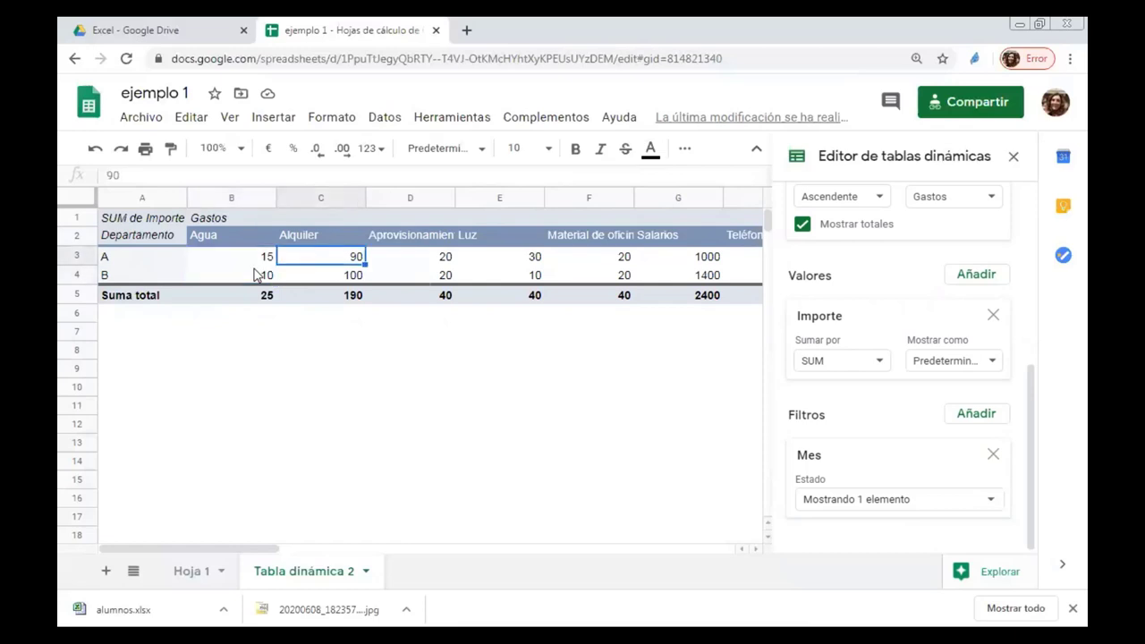
pyautogui.press('Right')
pyautogui.press('Left')
pyautogui.press('Right')
pyautogui.press('Right')
pyautogui.press('Right')
pyautogui.press('Right')
pyautogui.press('Right')
pyautogui.press('Right')
pyautogui.press('Right')
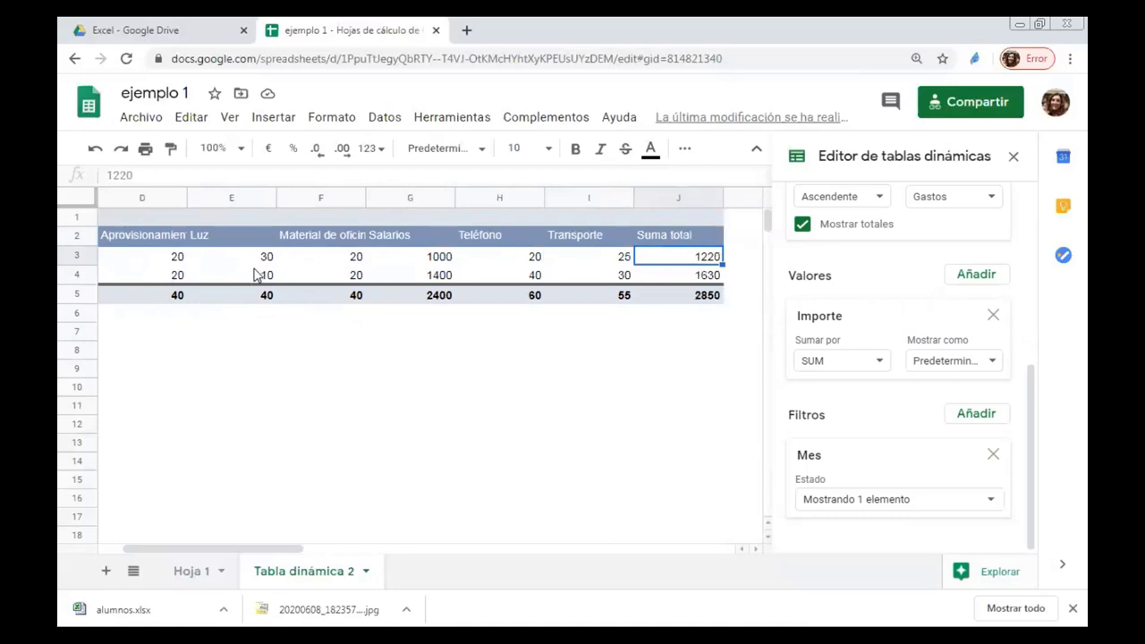
pyautogui.press('Right')
pyautogui.press('Left')
pyautogui.press('Left')
pyautogui.press('Left')
pyautogui.press('Left')
pyautogui.press('Left')
pyautogui.press('Left')
pyautogui.press('Left')
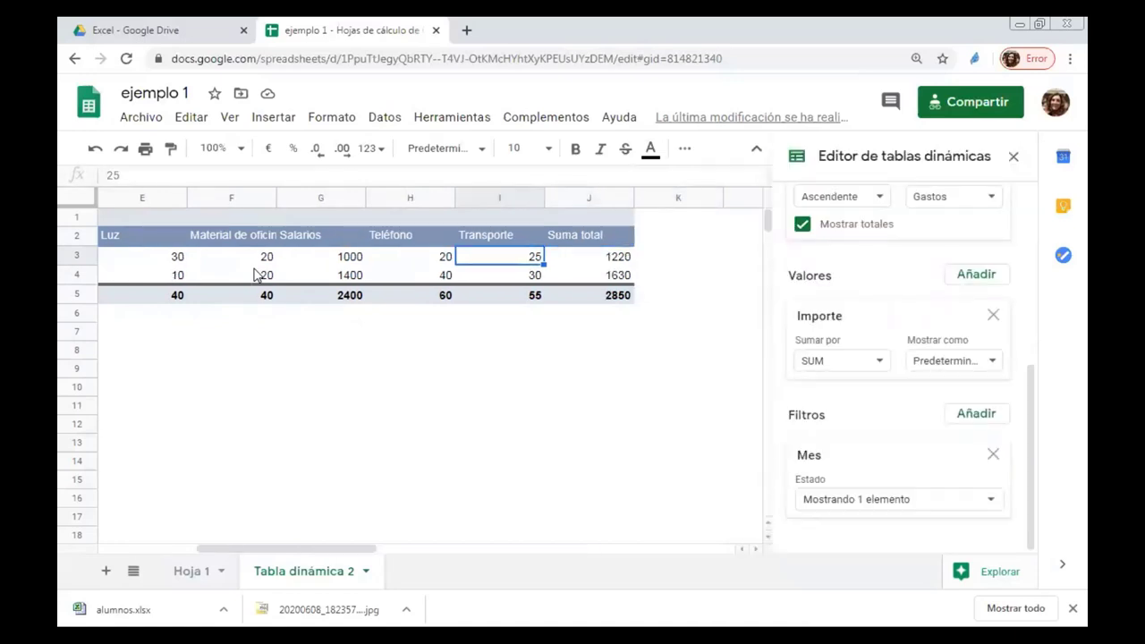
pyautogui.press('Left')
pyautogui.press('Left')
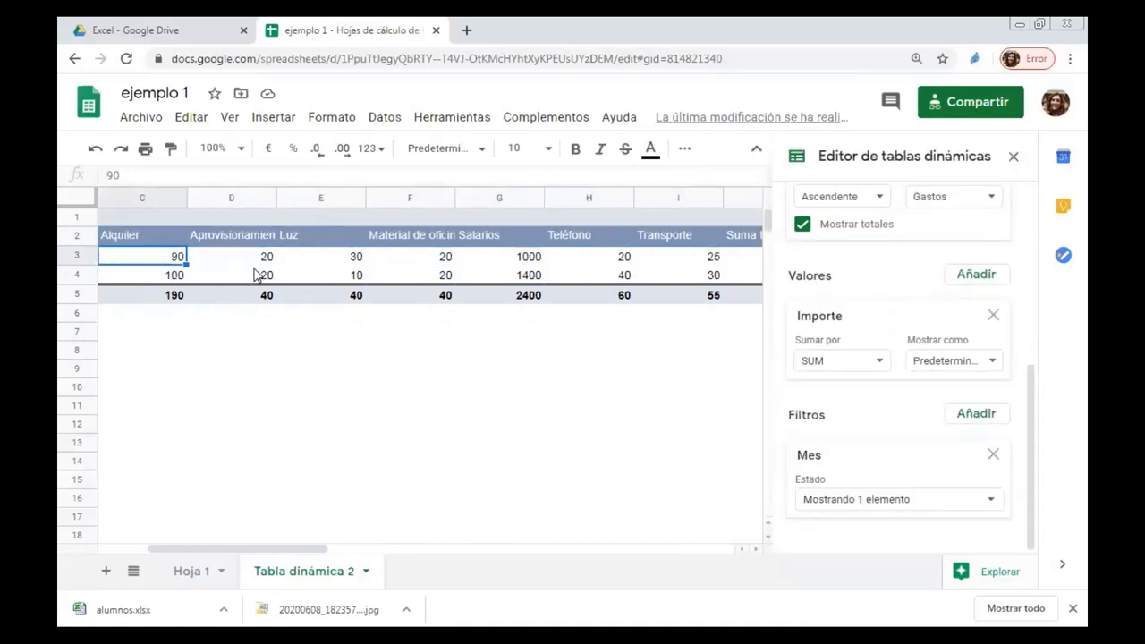
pyautogui.press('Left')
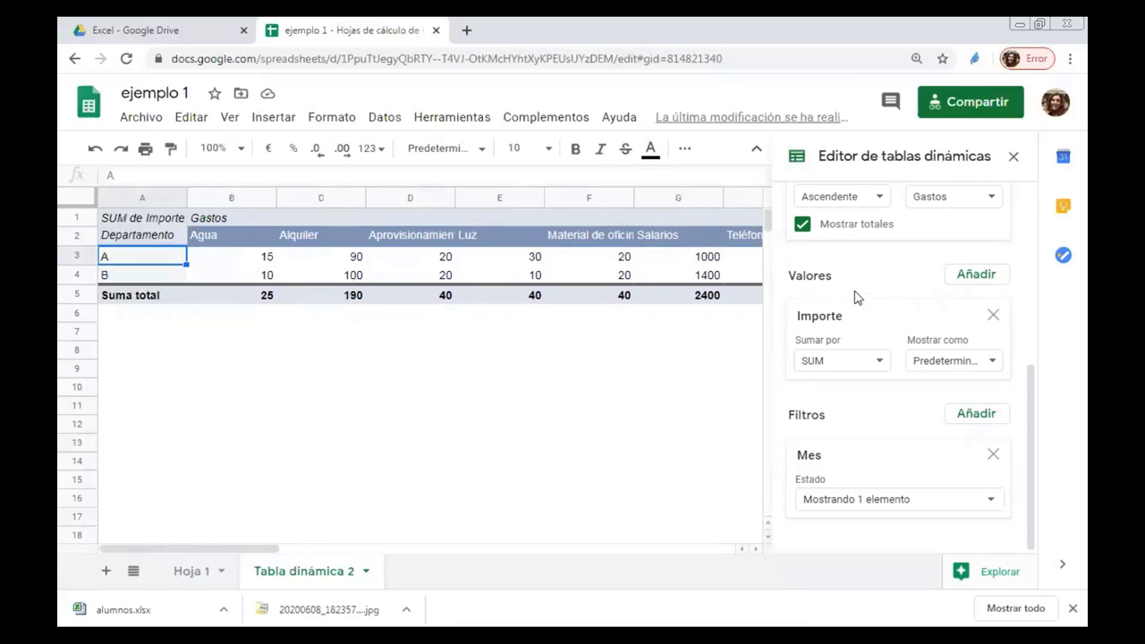
pyautogui.scroll(2, 870, 288)
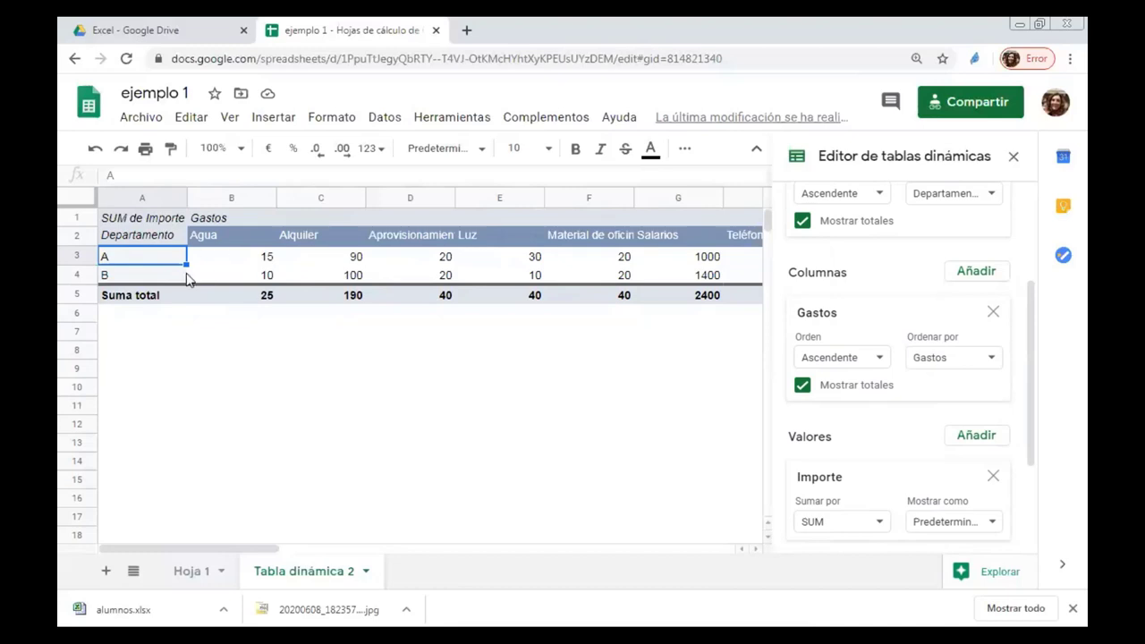
# Step: Return to the source data in Hoja 1 and examine the Gastos heading and the Enero entries in the Mes column
pyautogui.click(178, 583)
pyautogui.scroll(7, 176, 332)
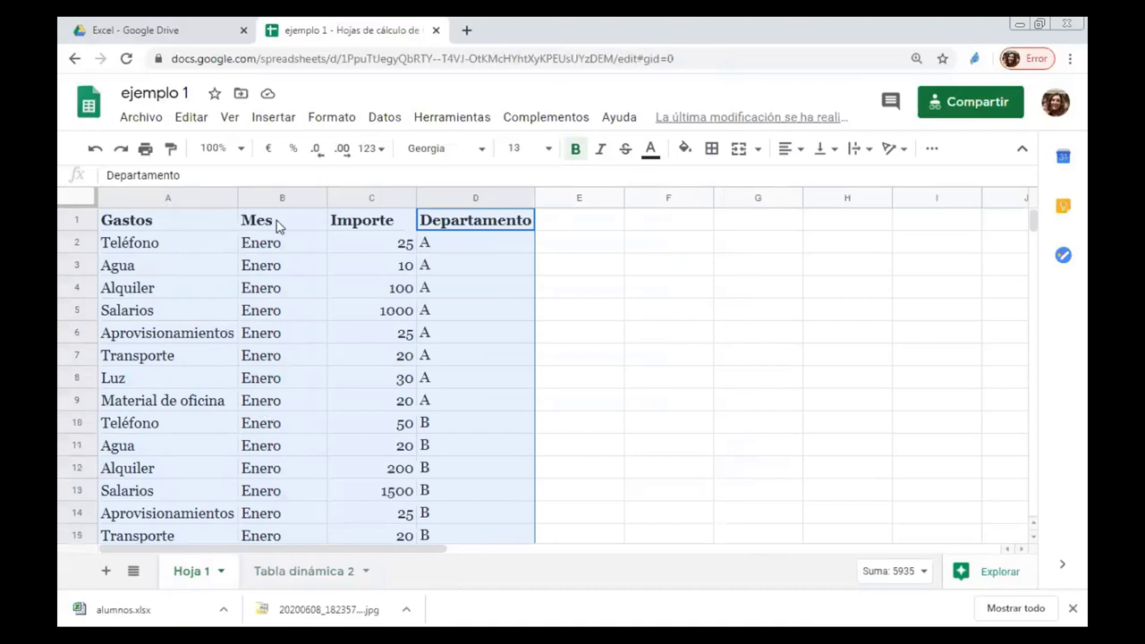
pyautogui.click(154, 229)
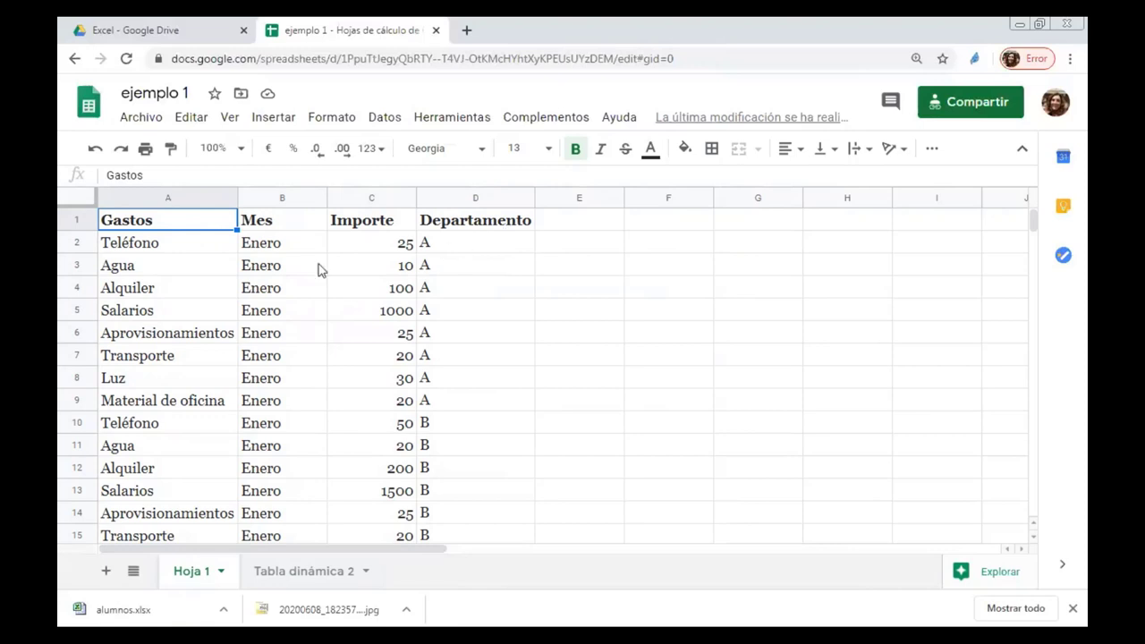
pyautogui.click(275, 246)
pyautogui.press('Down')
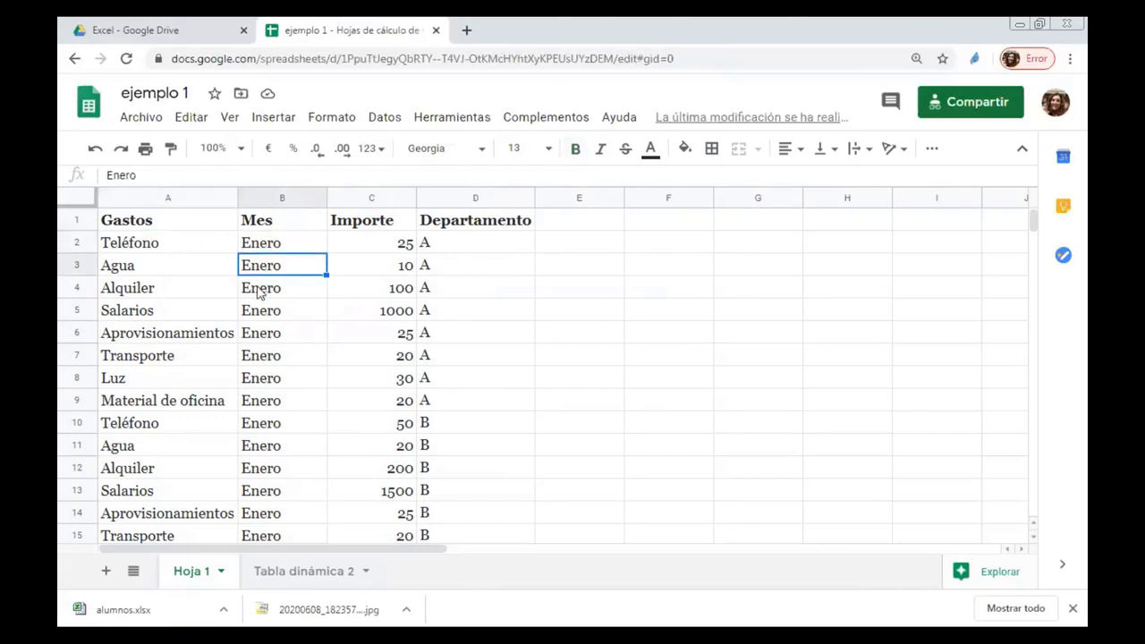
pyautogui.press('Down')
pyautogui.press('Down')
pyautogui.click(272, 340)
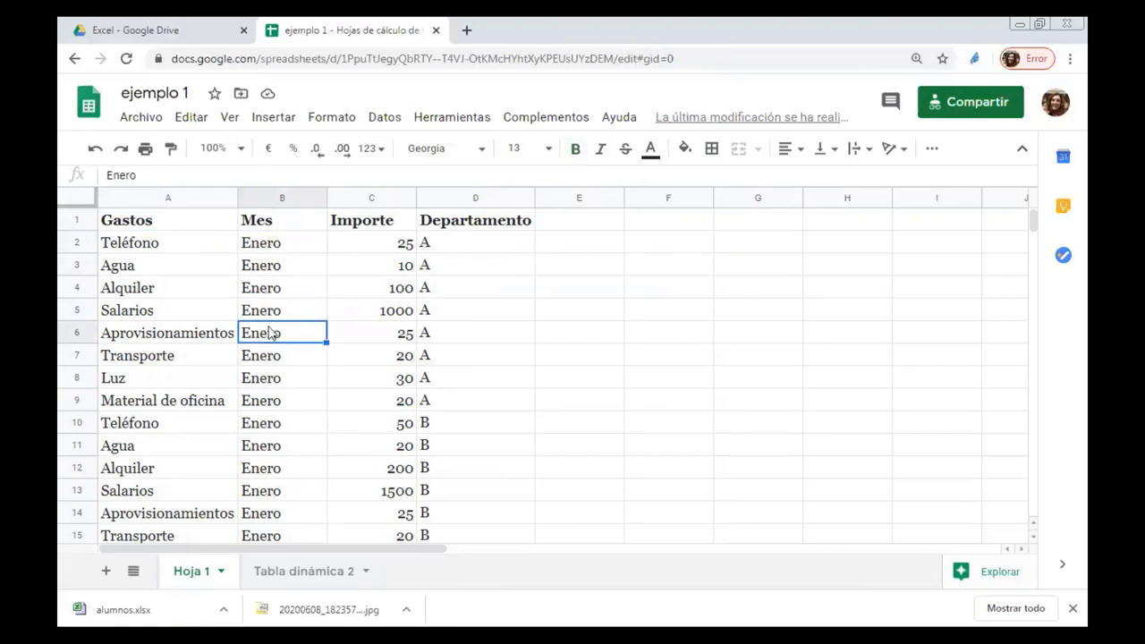
# Step: Change the month in cell B2 to ENERO in capitals and compare it with the entry below
pyautogui.click(321, 252)
pyautogui.doubleClick(313, 244)
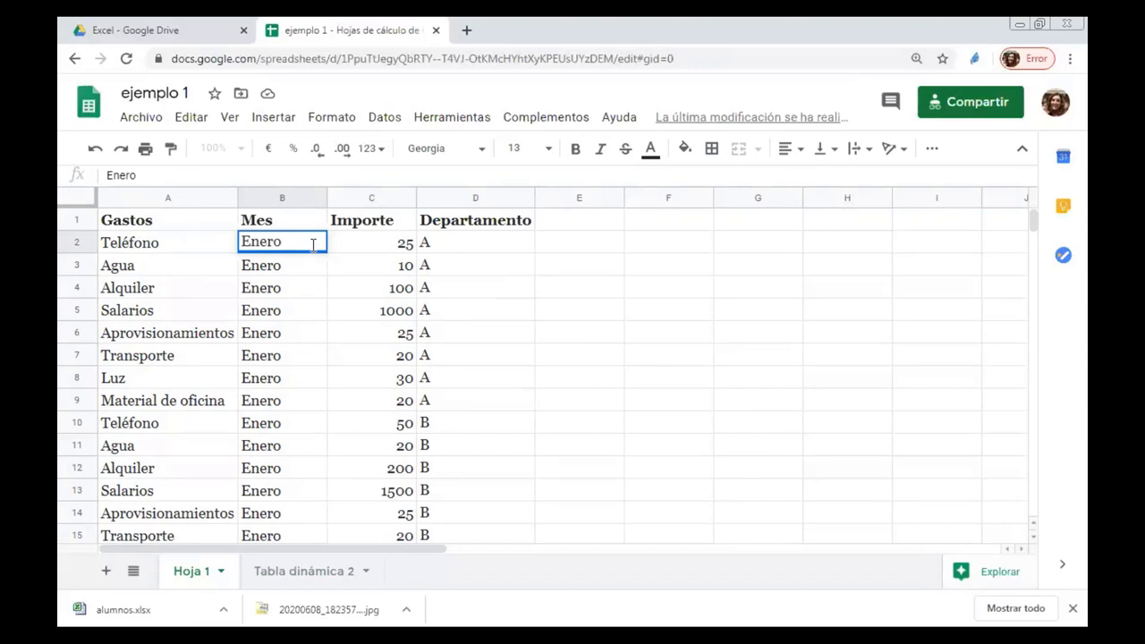
pyautogui.press('BackSpace')
pyautogui.press('BackSpace')
pyautogui.write('NERO')
pyautogui.press('Return')
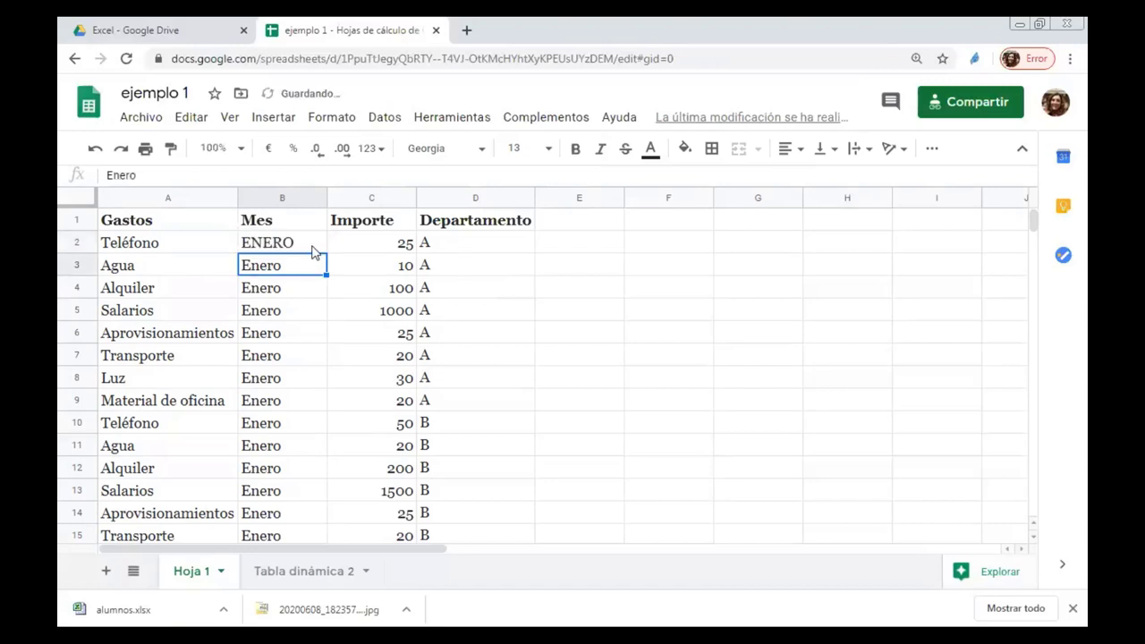
pyautogui.click(313, 247)
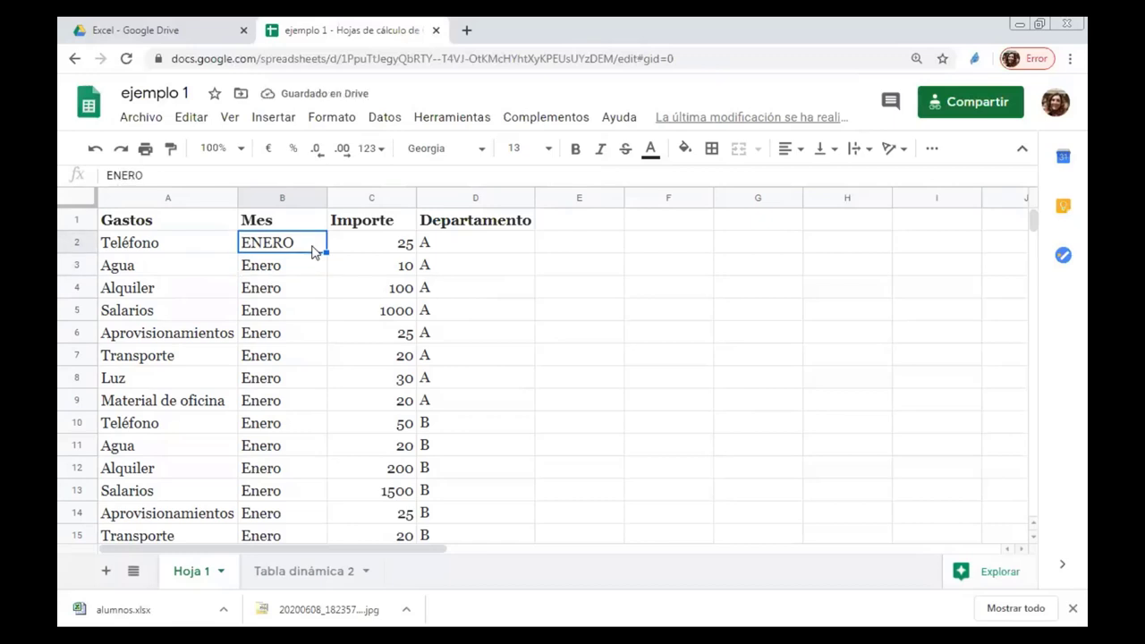
pyautogui.press('Down')
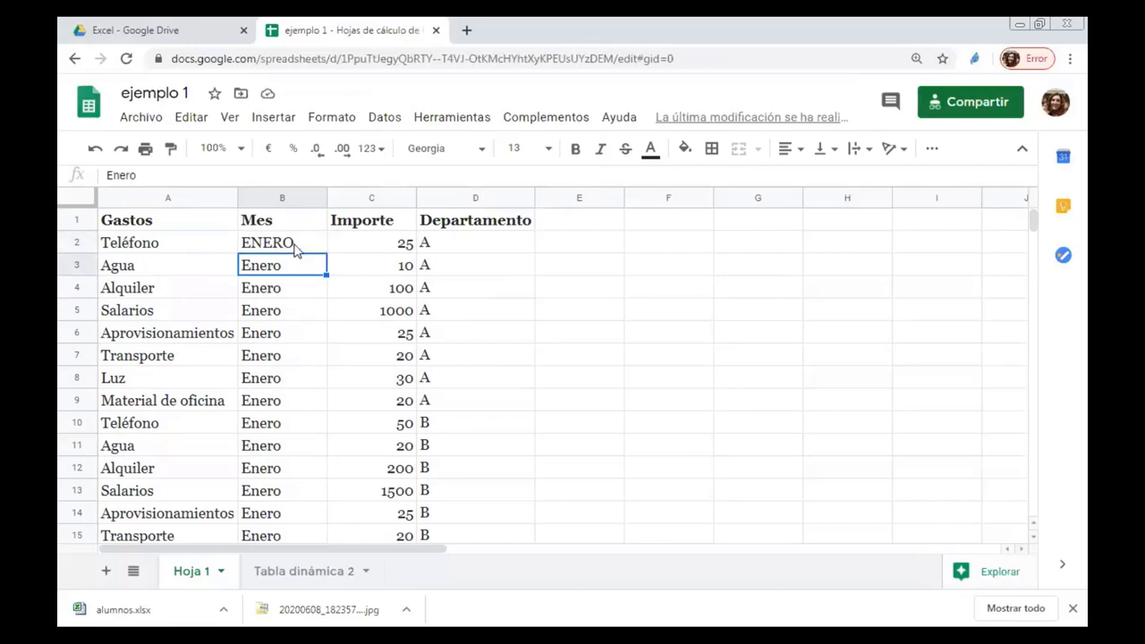
# Step: Set the month in cell B2 back to Enero
pyautogui.click(295, 250)
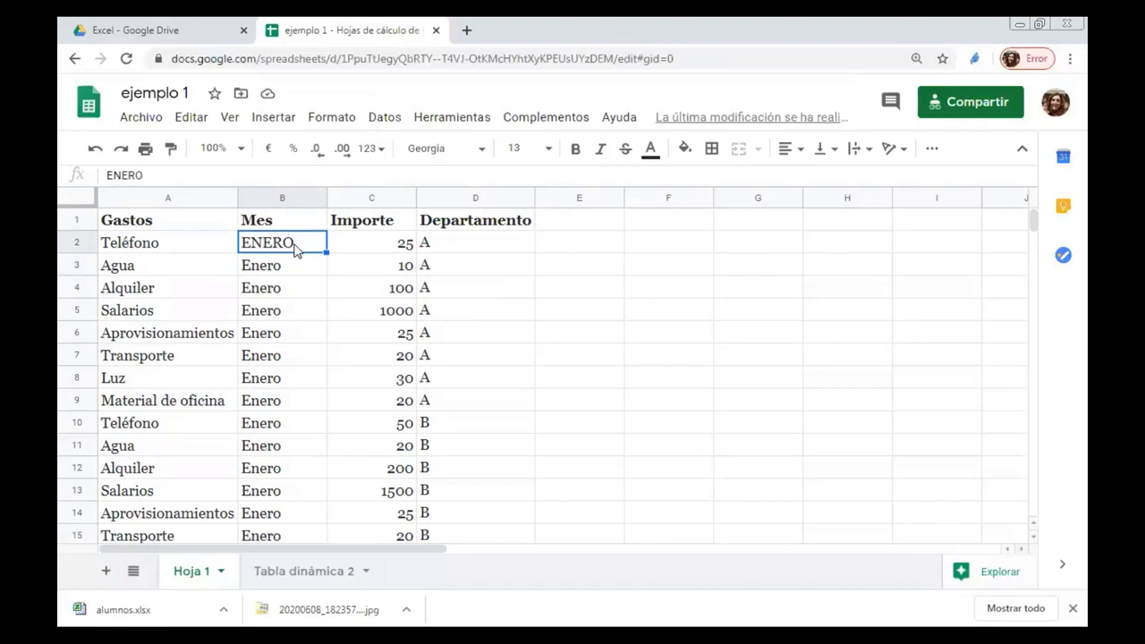
pyautogui.write('Enero')
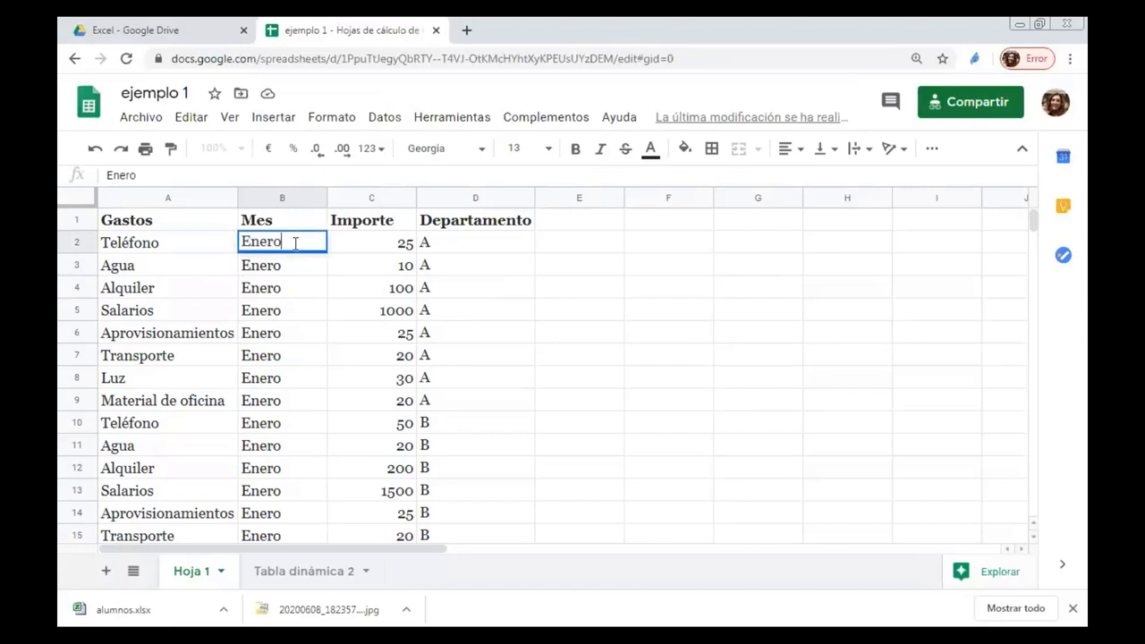
pyautogui.press('Return')
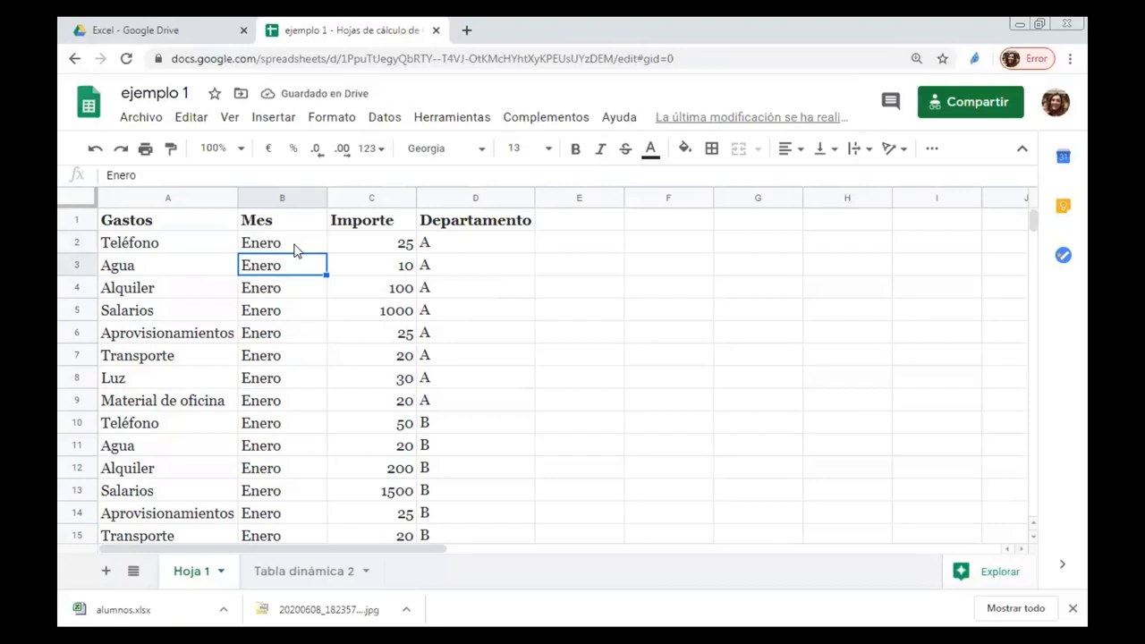
# Step: Retype the department in cell D3 as lowercase a, and set it back to capital A
pyautogui.press('Right')
pyautogui.press('Right')
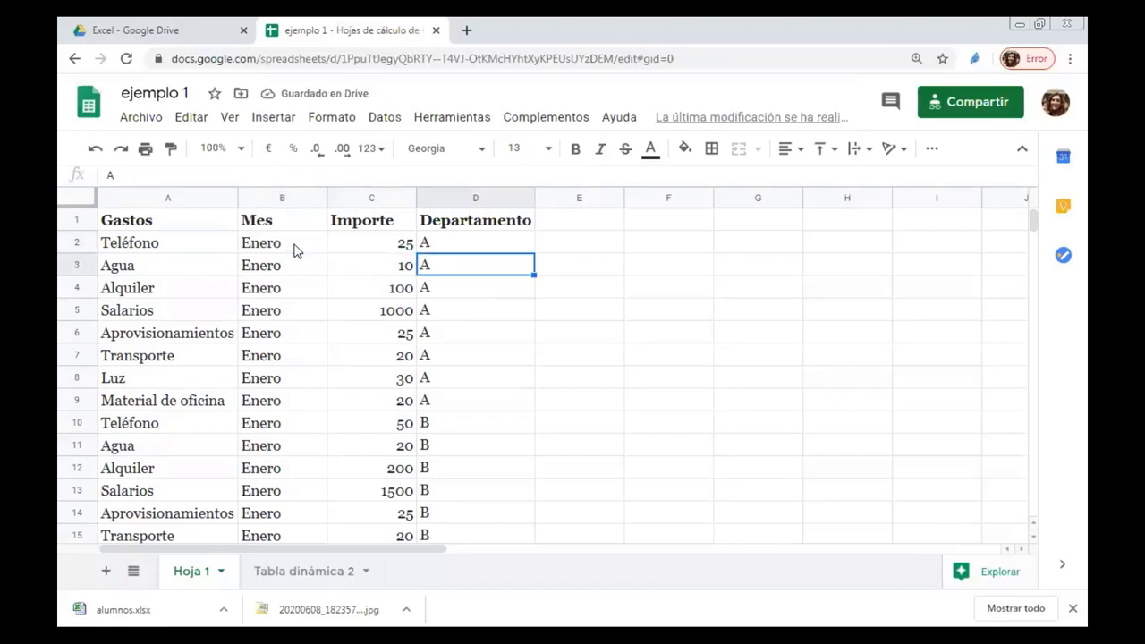
pyautogui.write('a')
pyautogui.press('Return')
pyautogui.press('Up')
pyautogui.write('A')
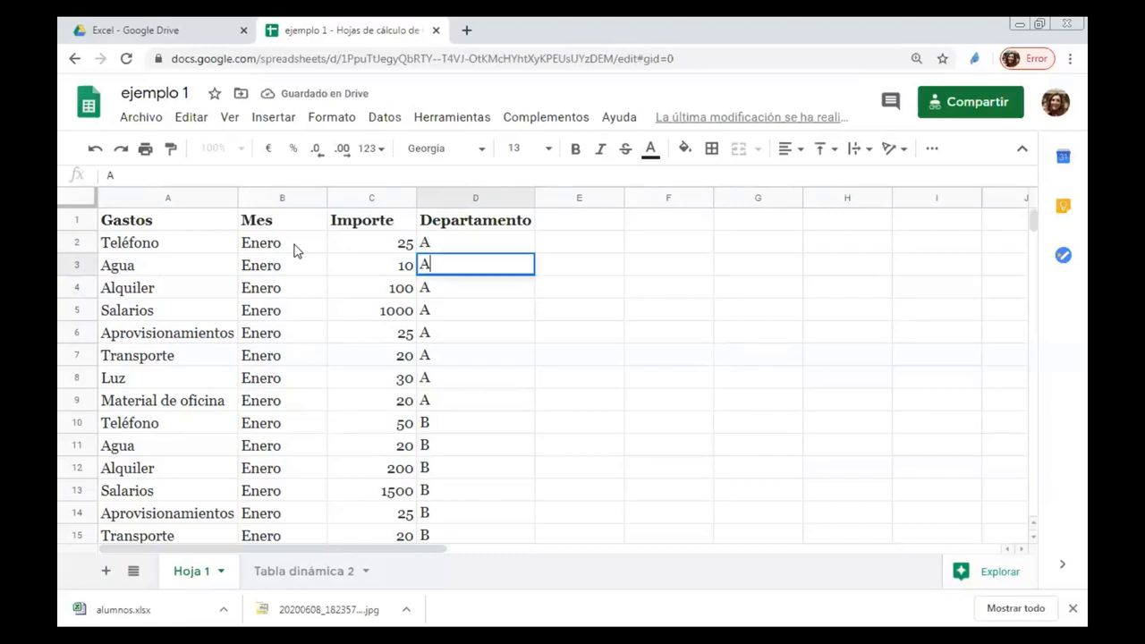
pyautogui.press('Return')
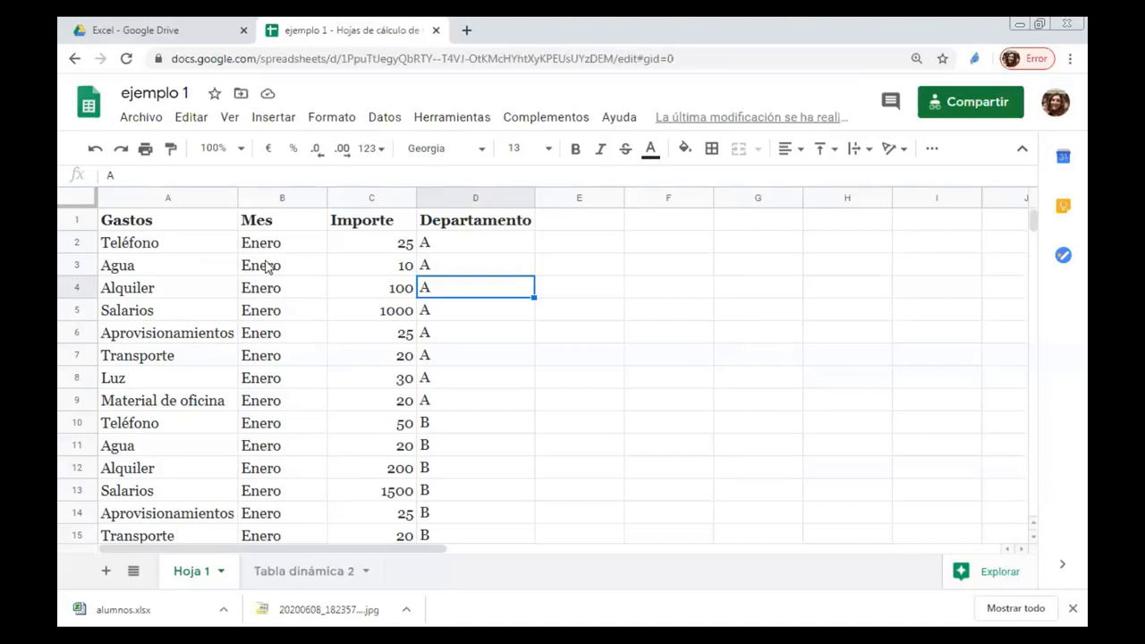
# Step: Switch to the Excel folder in Google Drive and open the preview of alumnos.xlsx
pyautogui.click(223, 355)
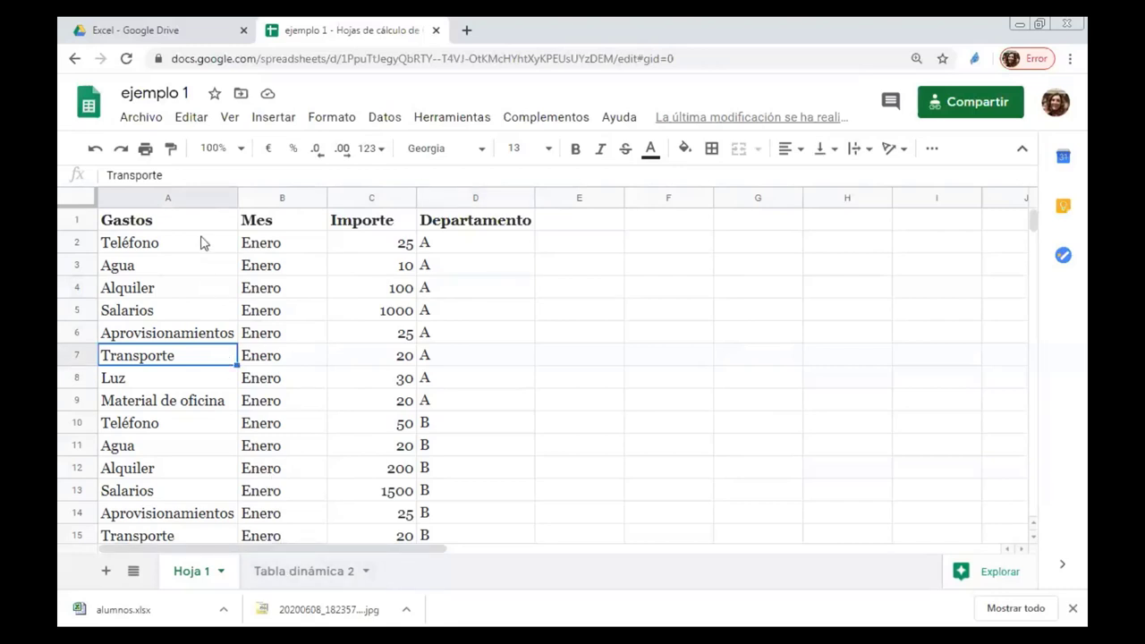
pyautogui.click(204, 32)
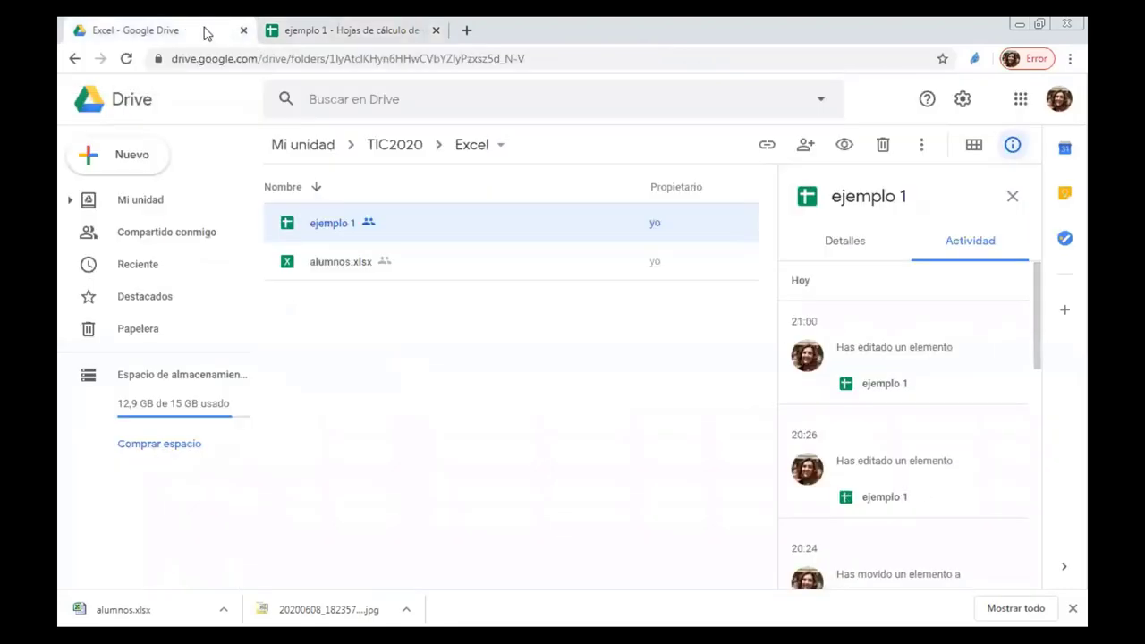
pyautogui.click(348, 271)
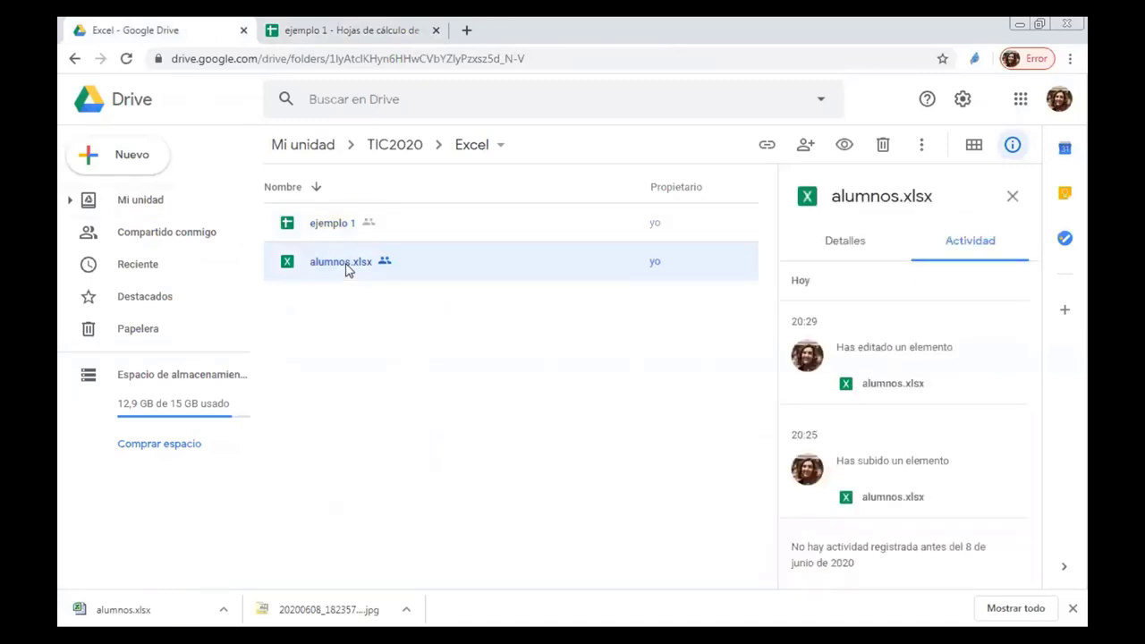
pyautogui.doubleClick(348, 271)
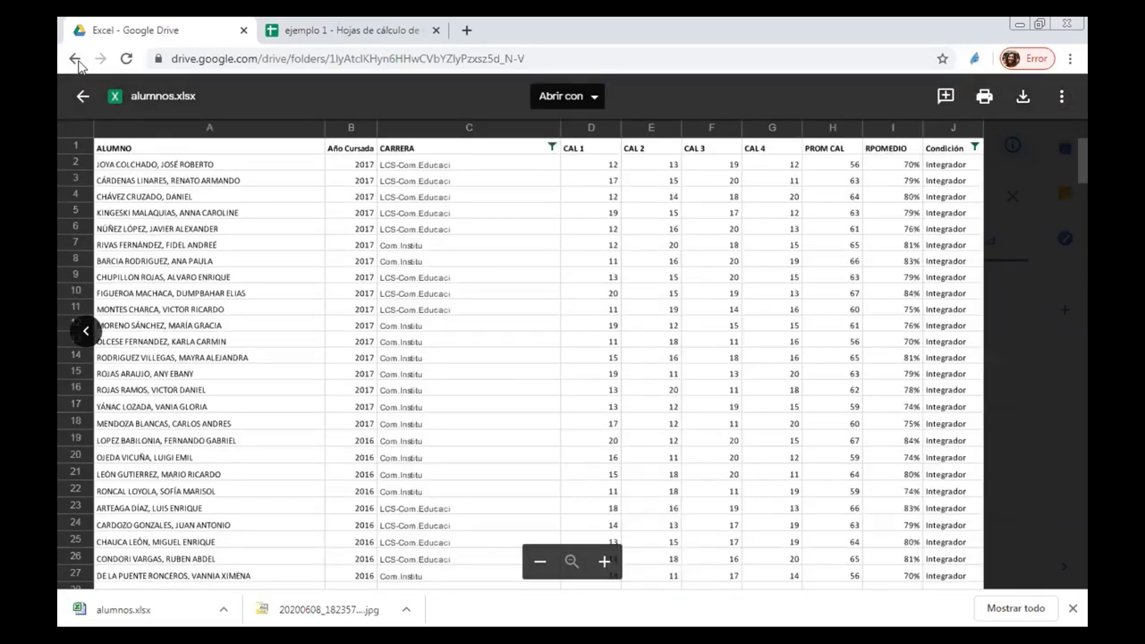
# Step: Leave the file preview and reopen the Excel folder inside TIC2020
pyautogui.click(71, 63)
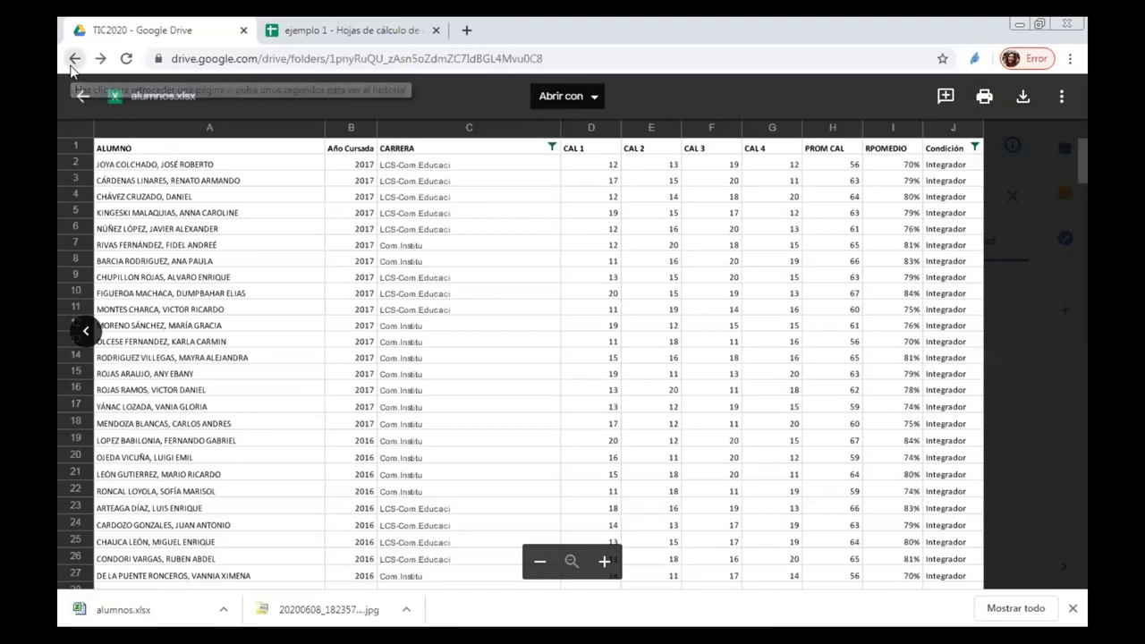
pyautogui.click(81, 96)
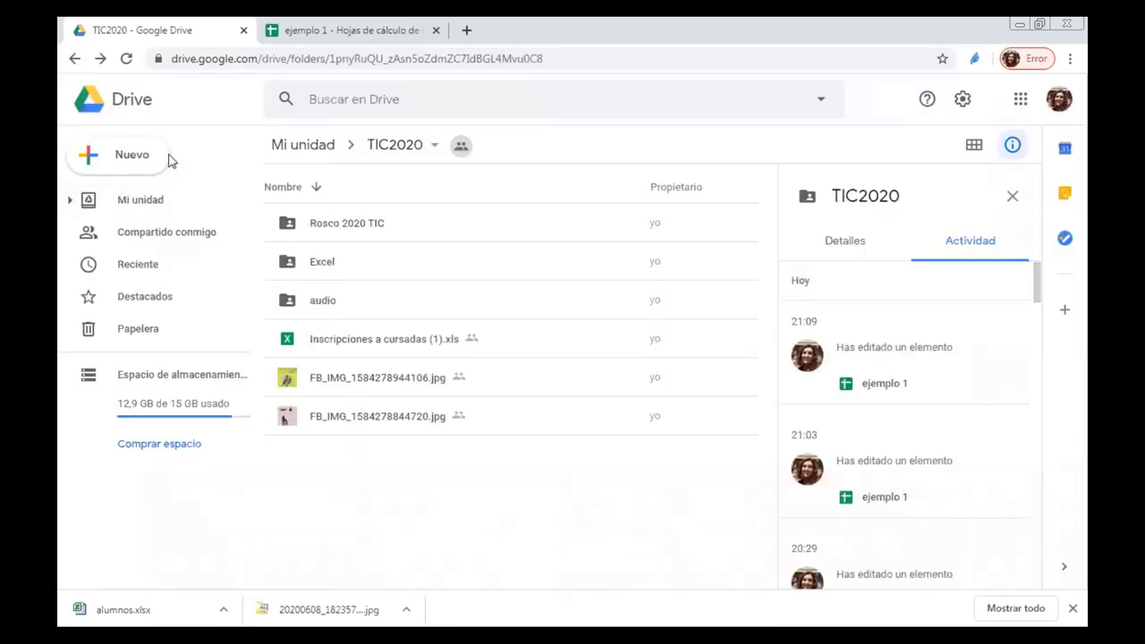
pyautogui.doubleClick(309, 257)
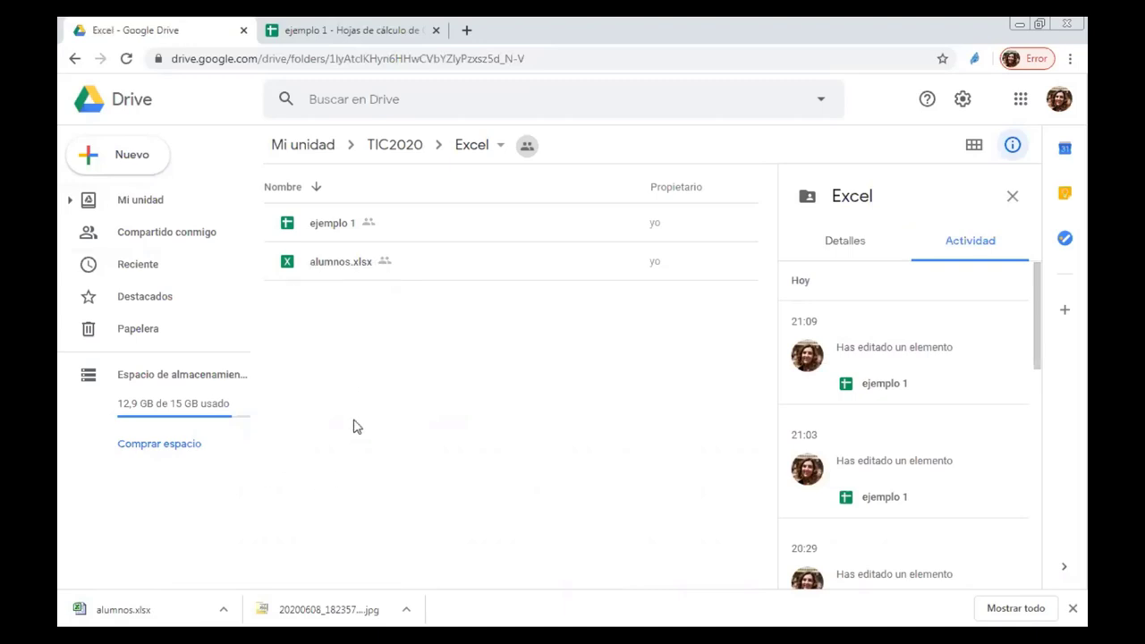
# Step: Preview alumnos.xlsx and open it with Google Sheets for editing
pyautogui.doubleClick(333, 265)
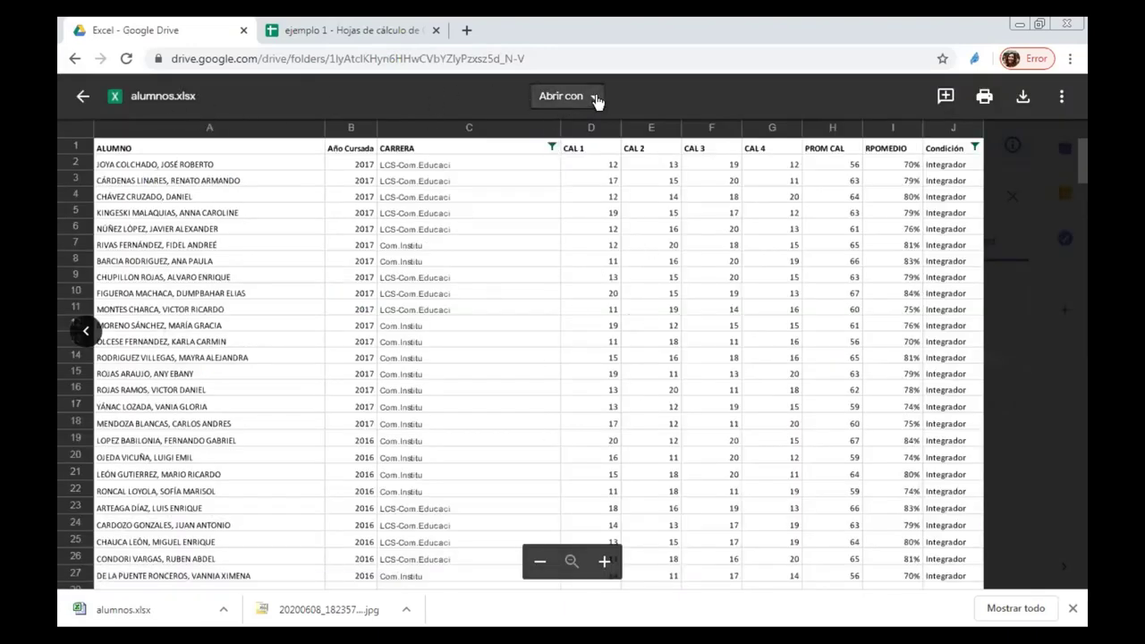
pyautogui.click(569, 96)
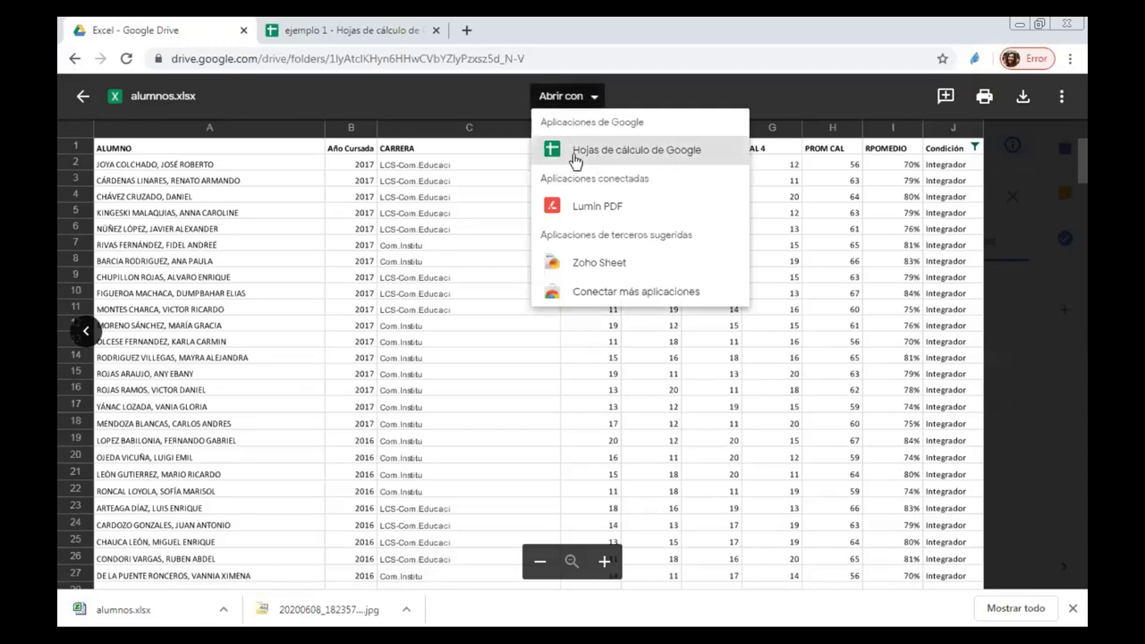
pyautogui.click(665, 154)
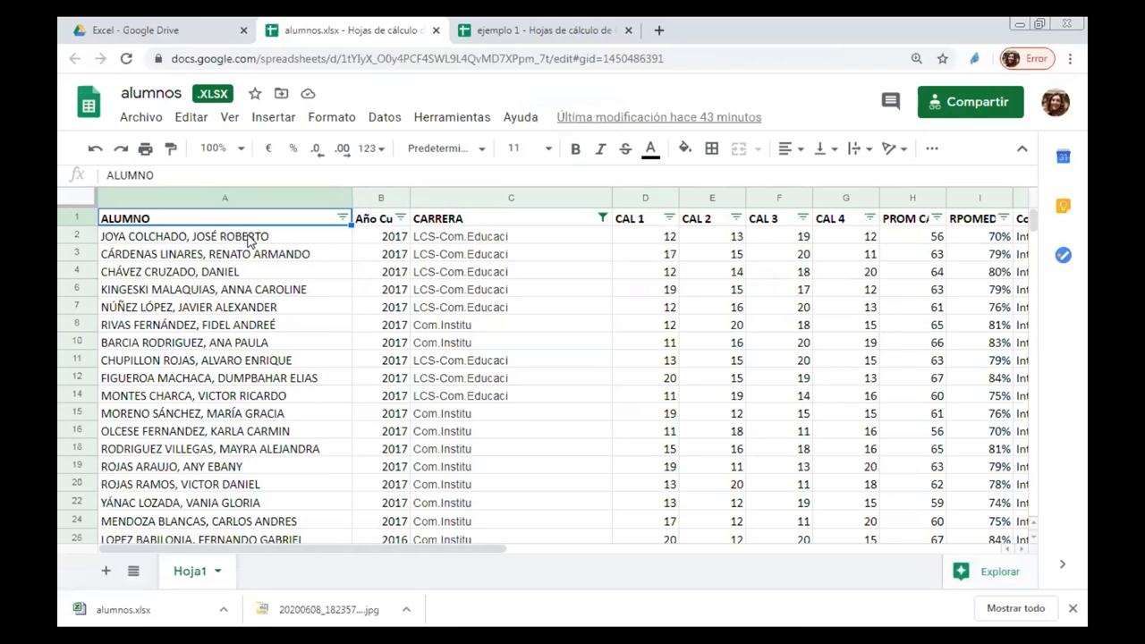
# Step: Look down the ALUMNO column to examine the student list in Hoja1
pyautogui.click(243, 238)
pyautogui.press('Down')
pyautogui.press('Down')
pyautogui.press('Down')
pyautogui.press('Down')
pyautogui.press('Down')
pyautogui.press('Down')
pyautogui.press('Down')
pyautogui.press('Down')
pyautogui.press('Down')
pyautogui.press('Down')
pyautogui.press('Down')
pyautogui.press('Down')
pyautogui.press('Down')
pyautogui.press('Down')
pyautogui.press('Down')
pyautogui.press('Down')
pyautogui.press('Down')
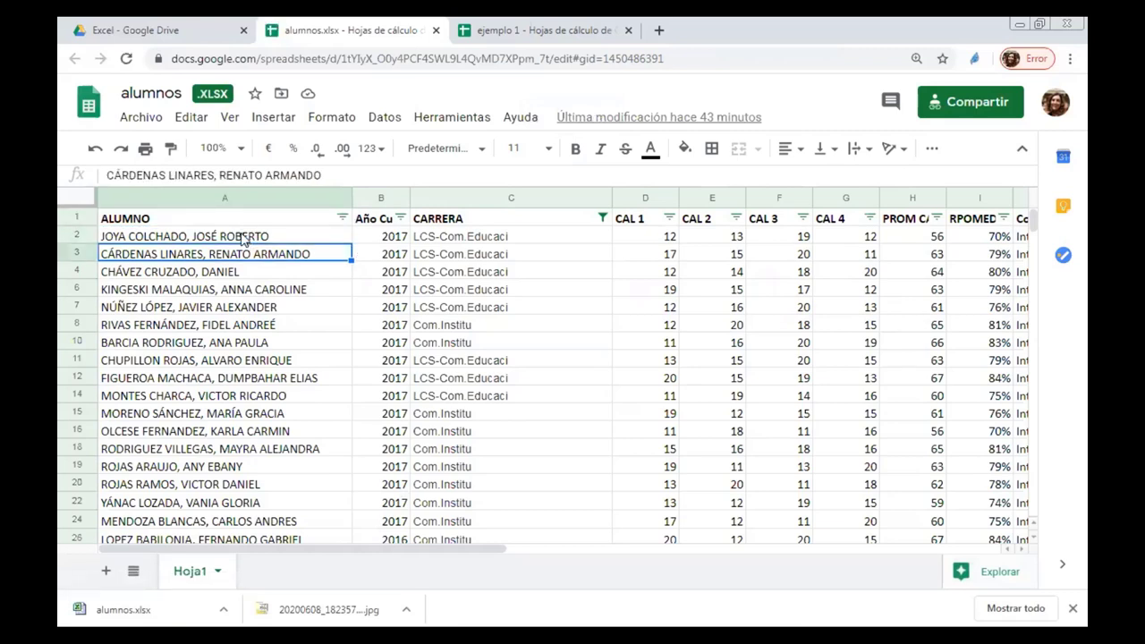
# Step: Look down the Año Cursada column to examine the years recorded for the students
pyautogui.press('Right')
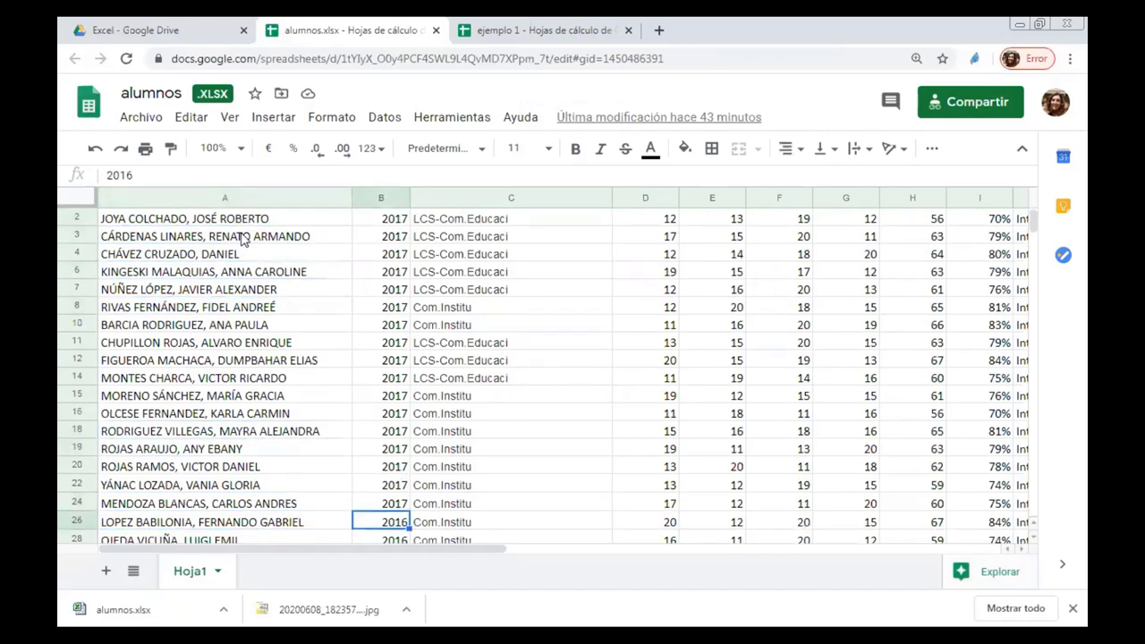
pyautogui.press('Down')
pyautogui.press('Down')
pyautogui.press('Down')
pyautogui.press('Down')
pyautogui.press('Down')
pyautogui.press('Down')
pyautogui.press('Down')
pyautogui.press('Down')
pyautogui.press('Down')
pyautogui.press('Down')
pyautogui.press('Down')
pyautogui.press('Down')
pyautogui.press('Down')
pyautogui.press('Down')
pyautogui.press('Down')
pyautogui.press('Down')
pyautogui.press('Down')
pyautogui.press('Down')
pyautogui.press('Down')
pyautogui.press('Down')
pyautogui.press('Down')
pyautogui.press('Down')
pyautogui.press('Down')
pyautogui.press('Down')
pyautogui.press('Down')
pyautogui.press('Down')
pyautogui.press('Down')
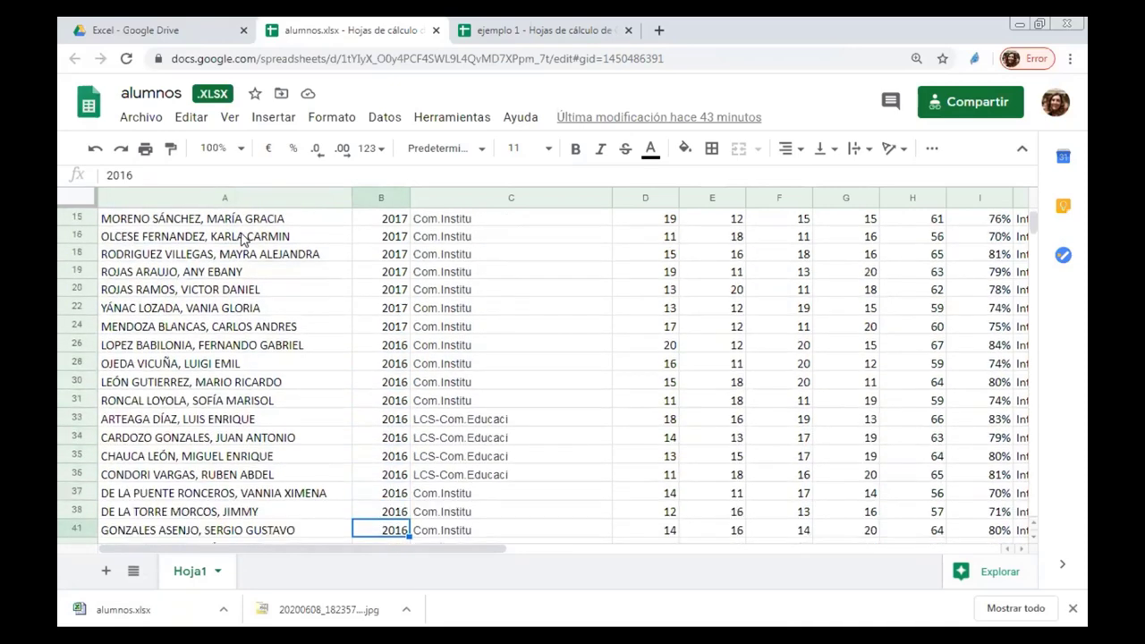
# Step: Continue down the Año Cursada column to check the years in the lower rows
pyautogui.press('Down')
pyautogui.press('Down')
pyautogui.press('Down')
pyautogui.press('Down')
pyautogui.press('Down')
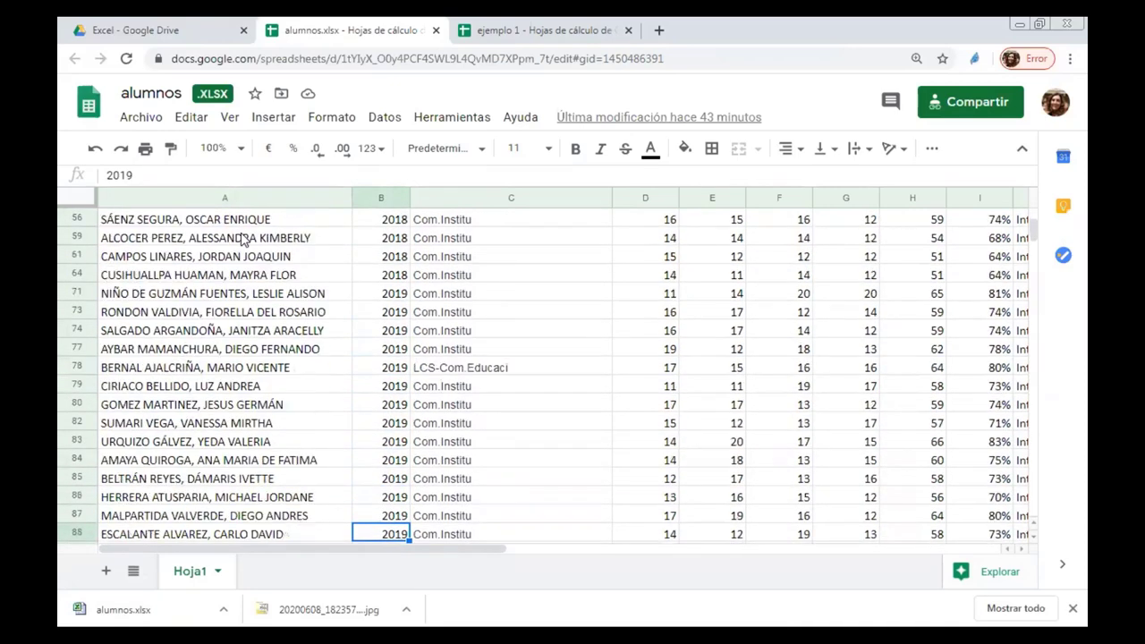
# Step: Go through the CARRERA column from row 91 back up to row 2 to examine the degree programmes
pyautogui.press('Right')
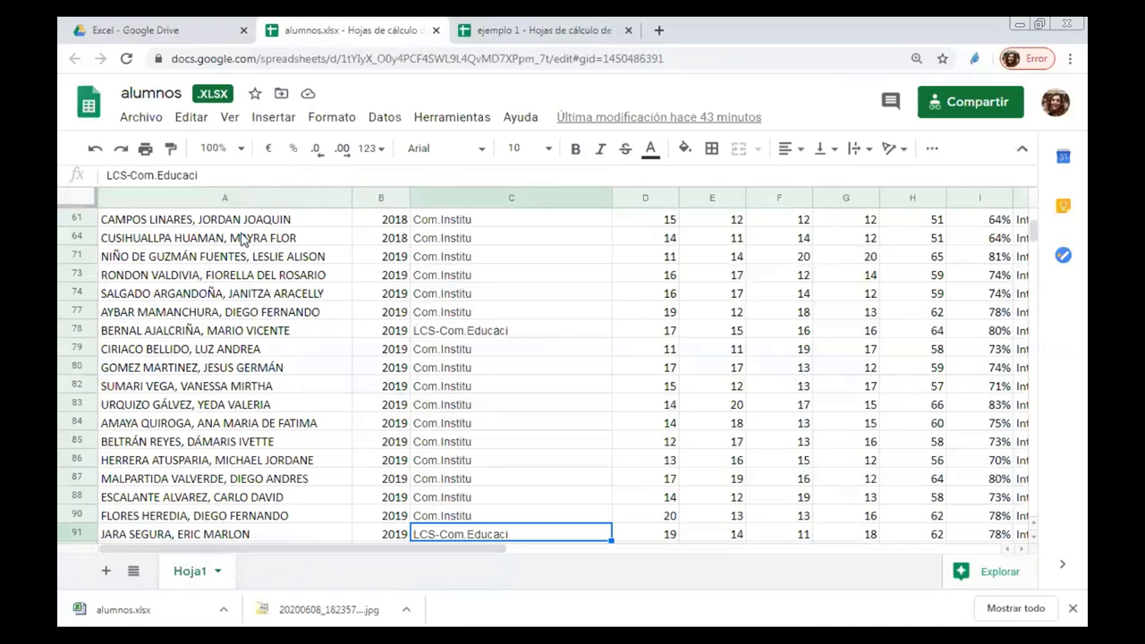
pyautogui.press('Up')
pyautogui.press('Up')
pyautogui.press('Up')
pyautogui.press('Up')
pyautogui.press('Up')
pyautogui.press('Up')
pyautogui.press('Up')
pyautogui.press('Up')
pyautogui.press('Up')
pyautogui.press('Up')
pyautogui.press('Up')
pyautogui.press('Up')
pyautogui.press('Up')
pyautogui.press('Up')
pyautogui.press('Up')
pyautogui.press('Up')
pyautogui.press('Up')
pyautogui.press('Up')
pyautogui.press('Up')
pyautogui.press('Up')
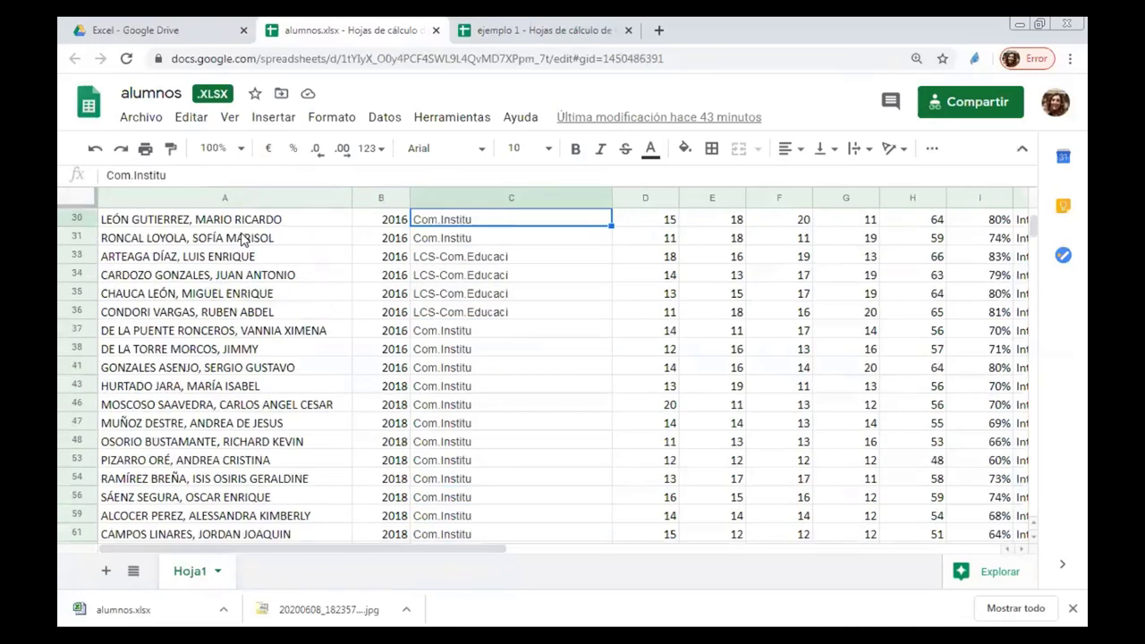
pyautogui.press('Up')
pyautogui.press('Up')
pyautogui.press('Up')
pyautogui.press('Up')
pyautogui.press('Up')
pyautogui.press('Up')
pyautogui.press('Up')
pyautogui.press('Up')
pyautogui.press('Up')
pyautogui.press('Up')
pyautogui.press('Up')
pyautogui.press('Up')
pyautogui.press('Up')
pyautogui.press('Up')
pyautogui.press('Up')
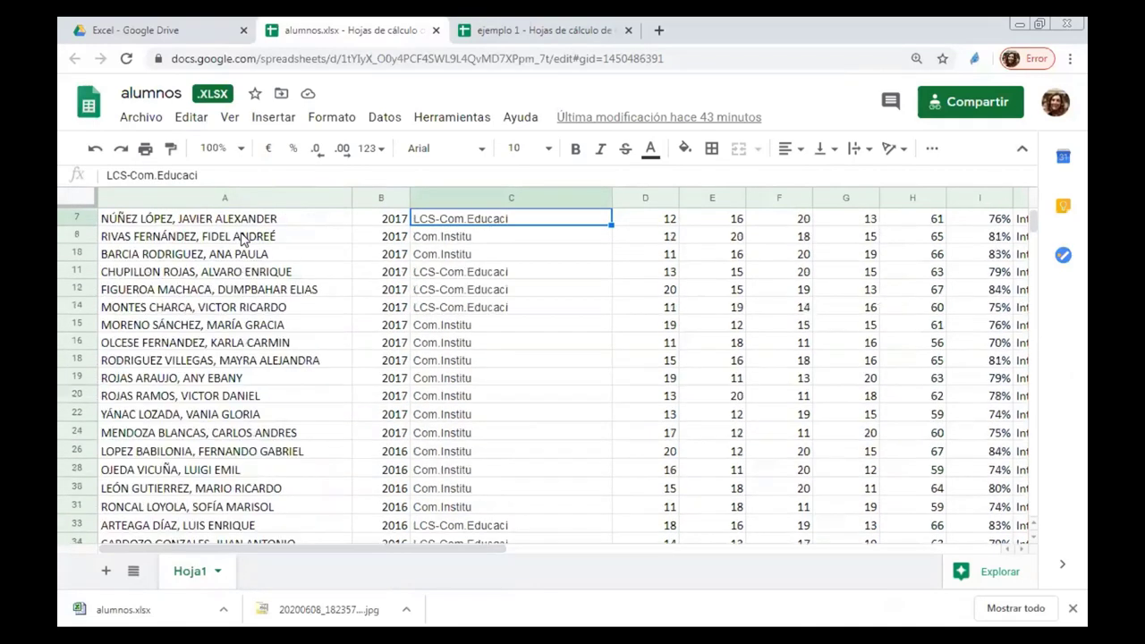
pyautogui.press('Up')
pyautogui.press('Up')
pyautogui.press('Up')
pyautogui.press('Up')
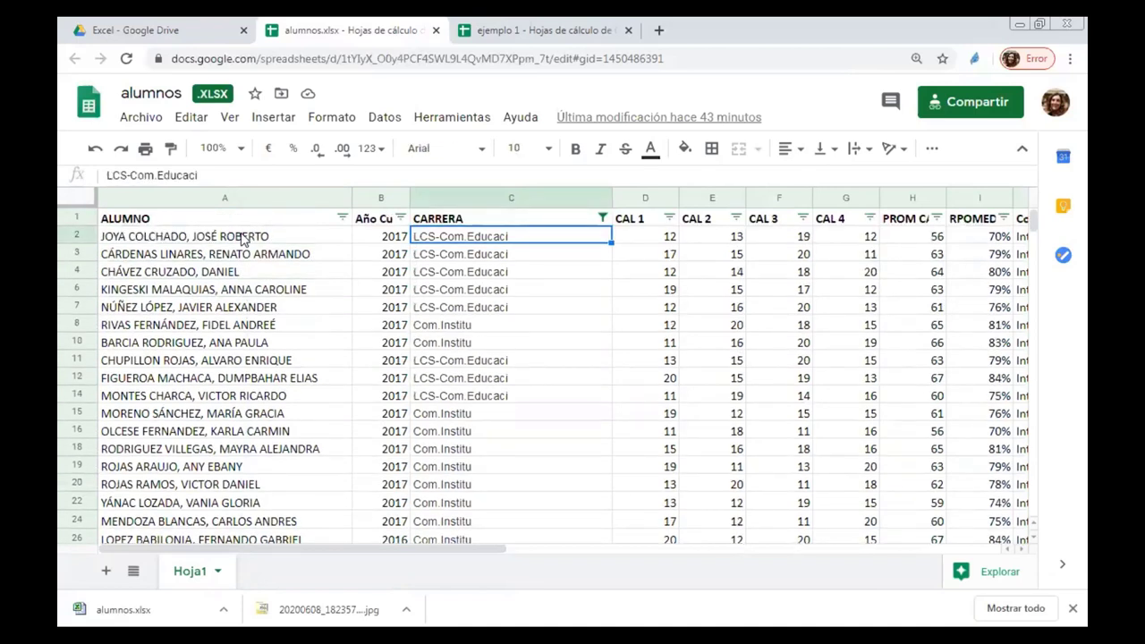
# Step: Go across the first student's row to examine the grades in the CAL 1 to CAL 4 columns
pyautogui.press('Left')
pyautogui.press('Right')
pyautogui.press('Right')
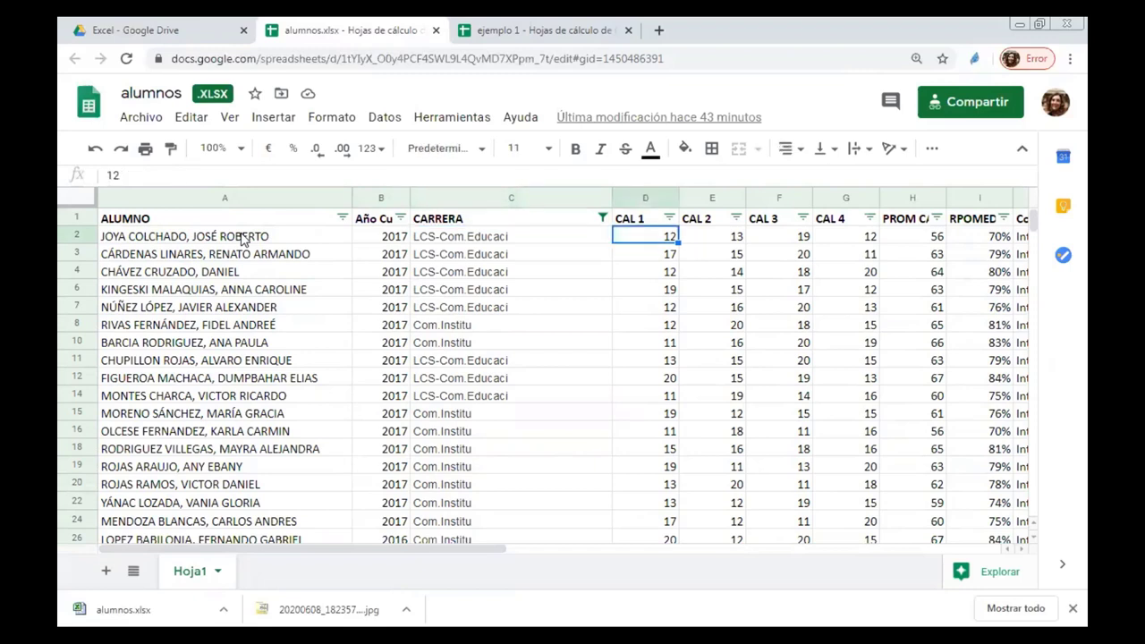
pyautogui.press('Right')
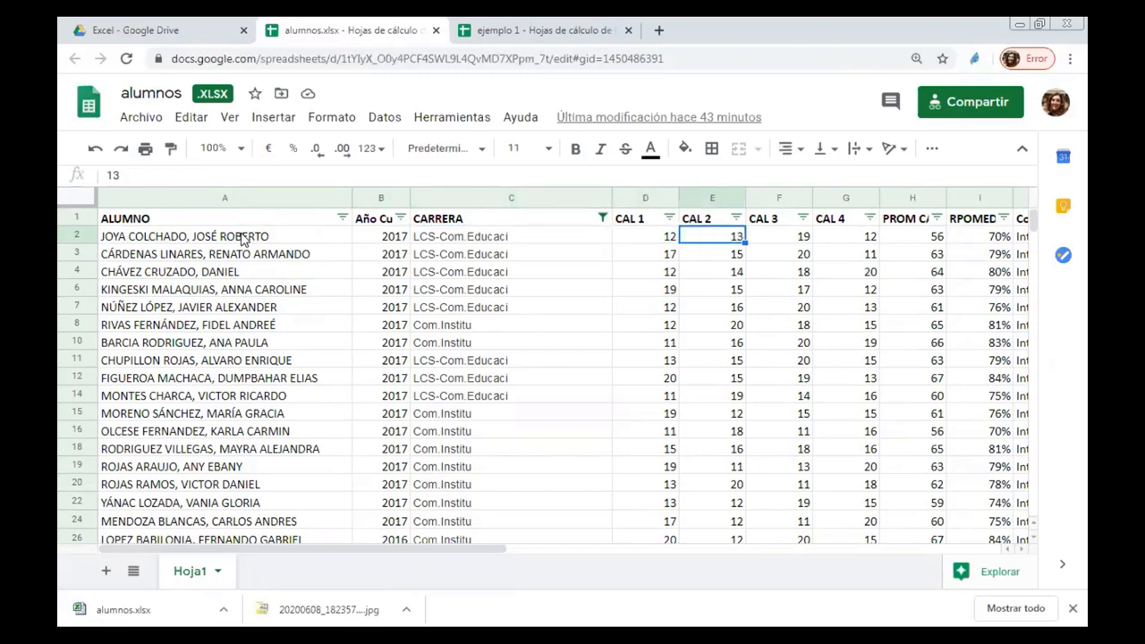
pyautogui.press('Right')
pyautogui.press('Right')
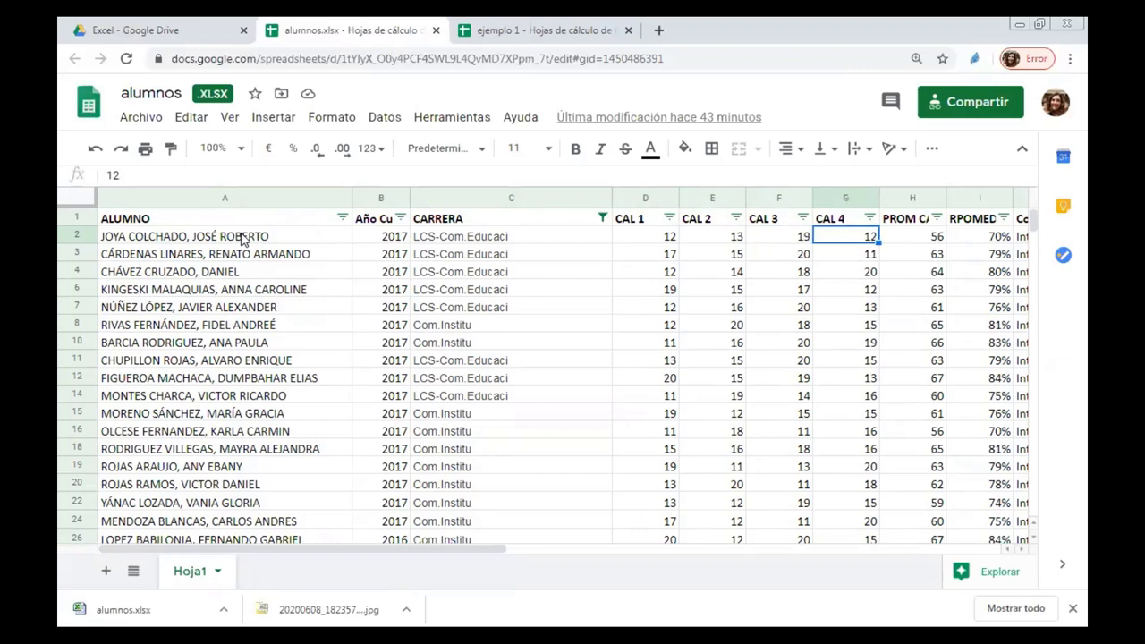
pyautogui.press('Left')
pyautogui.press('Left')
pyautogui.press('Left')
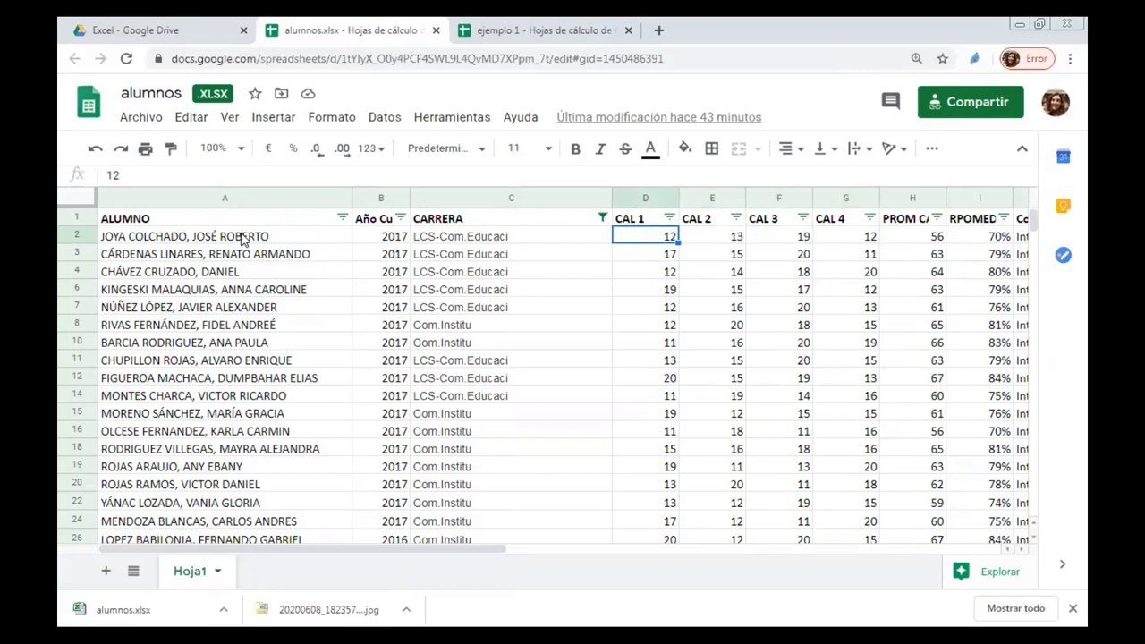
pyautogui.press('Right')
pyautogui.press('Right')
pyautogui.press('Right')
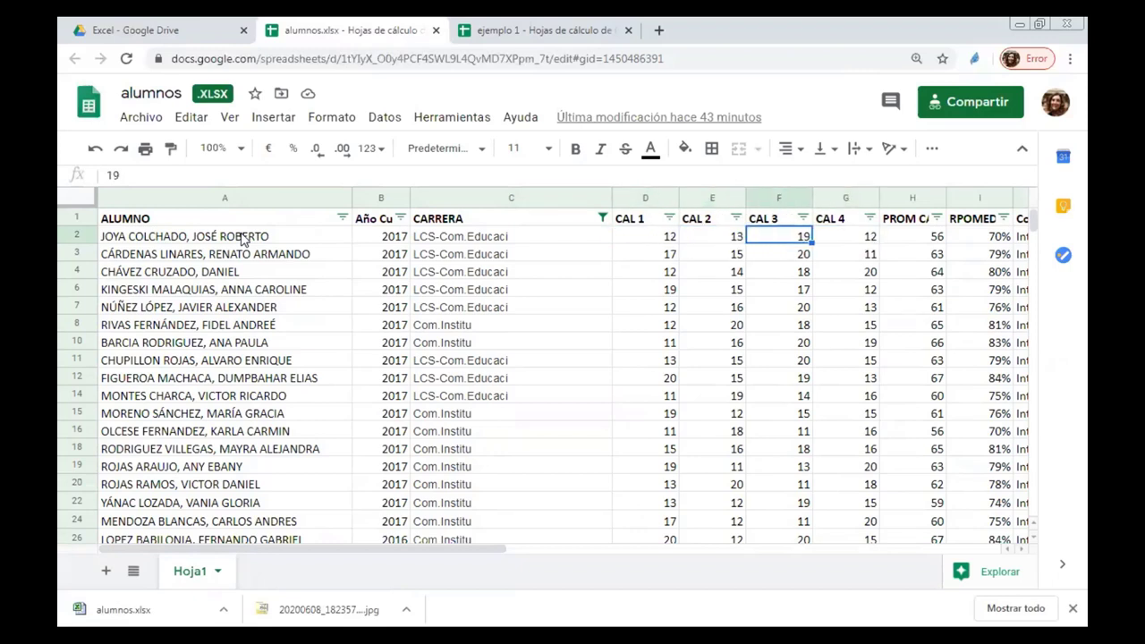
pyautogui.press('Left')
pyautogui.press('Left')
pyautogui.press('Left')
# Step: Inspect the PROM CAL header and the formulas in the first rows of that column
pyautogui.press('Right')
pyautogui.press('Right')
pyautogui.press('Right')
pyautogui.press('Right')
pyautogui.press('Up')
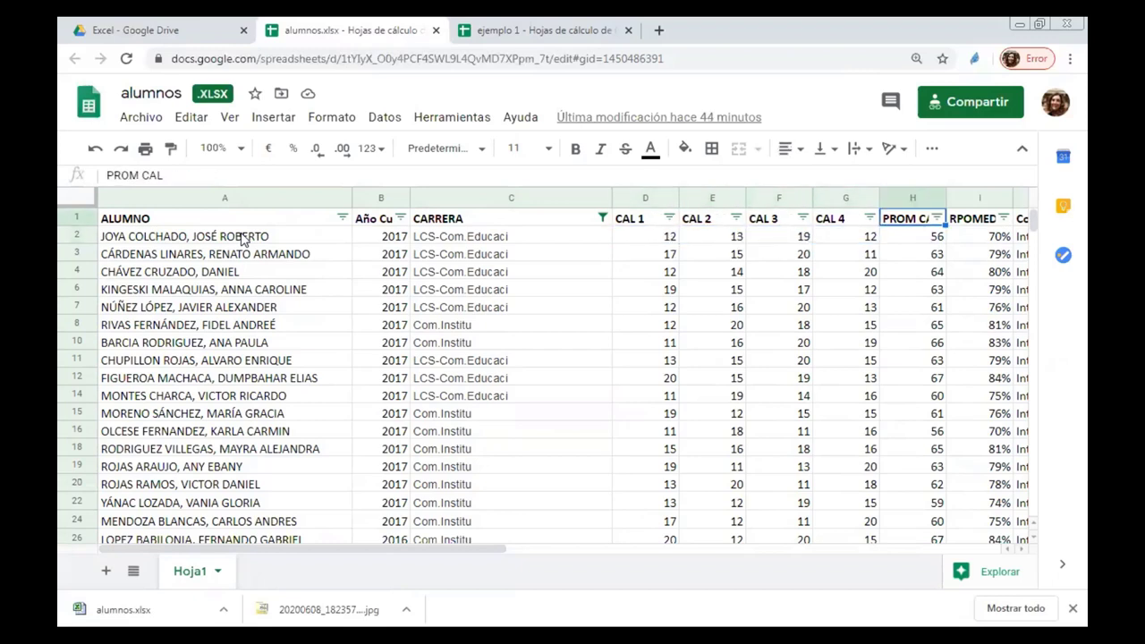
pyautogui.press('Down')
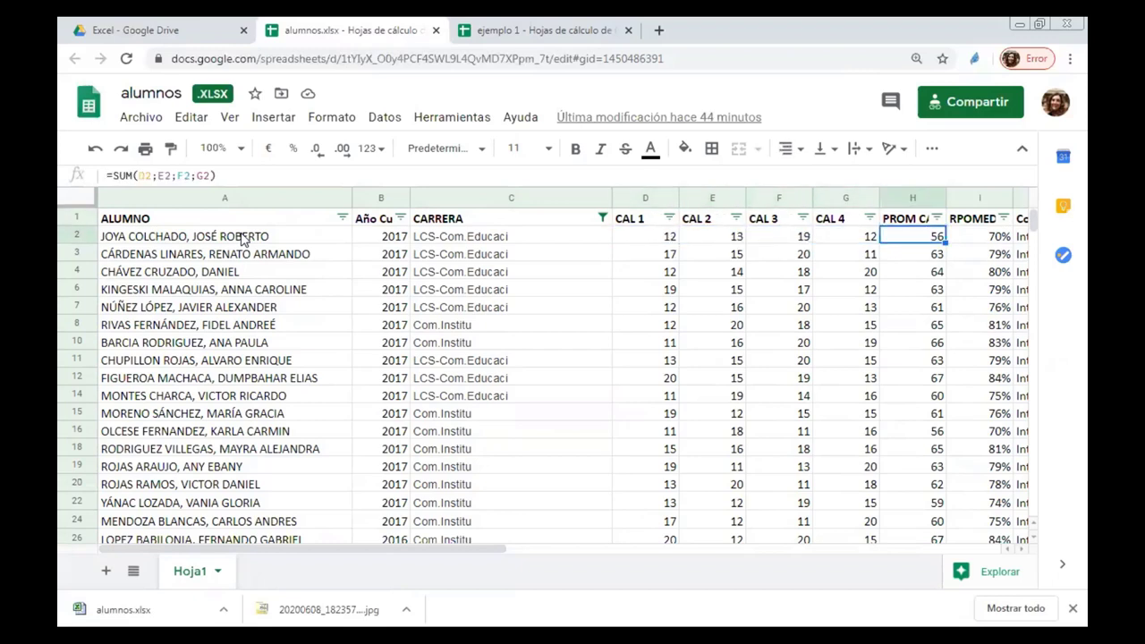
pyautogui.press('Down')
pyautogui.press('Down')
pyautogui.press('Down')
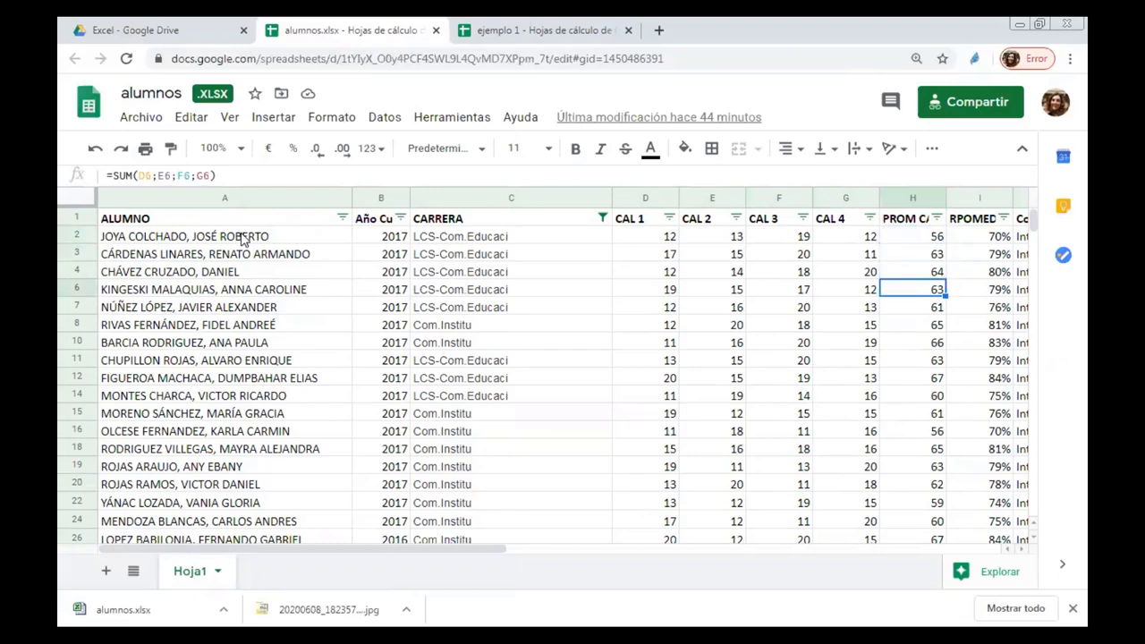
pyautogui.press('Up')
pyautogui.press('Up')
pyautogui.press('Up')
pyautogui.press('Up')
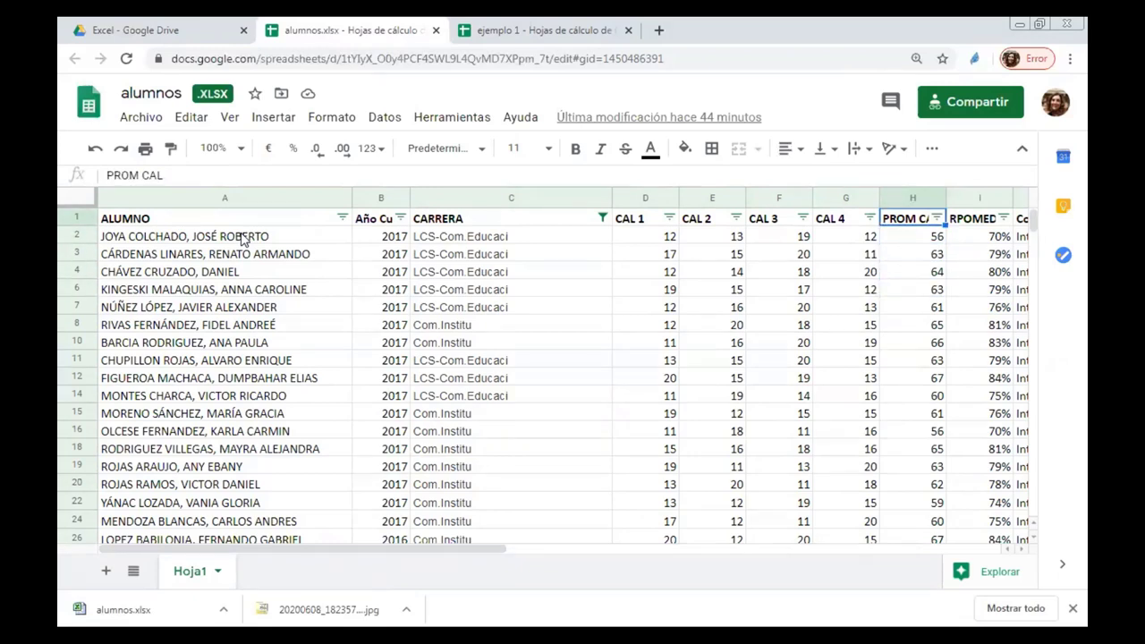
pyautogui.press('Down')
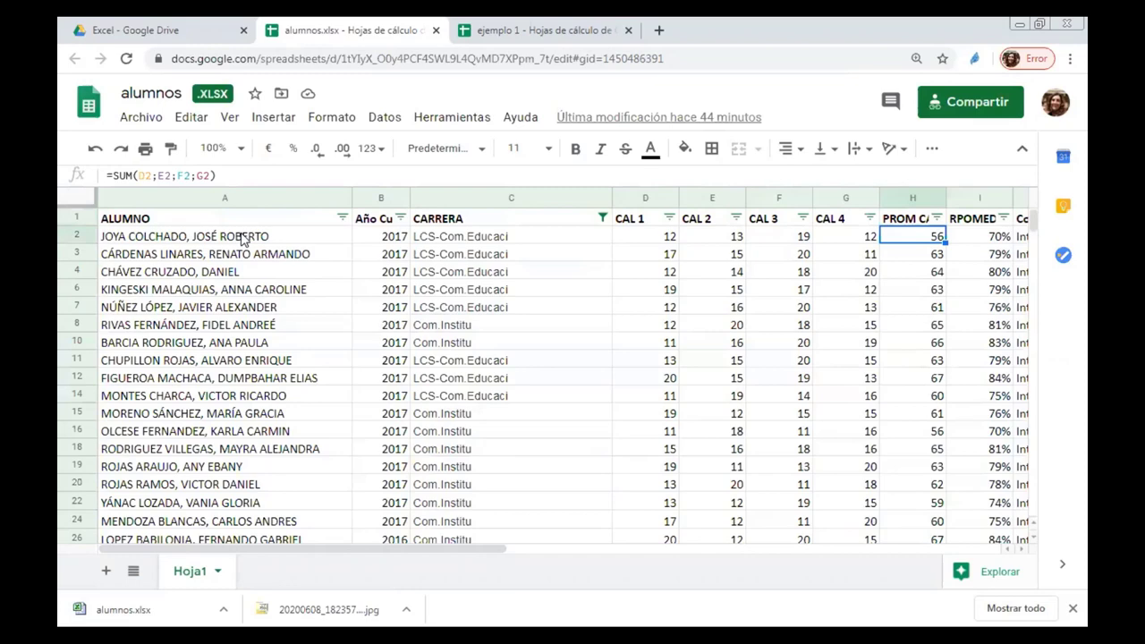
# Step: Inspect the percentage formula in I2 and the neighbouring Condición value for the first student
pyautogui.press('Right')
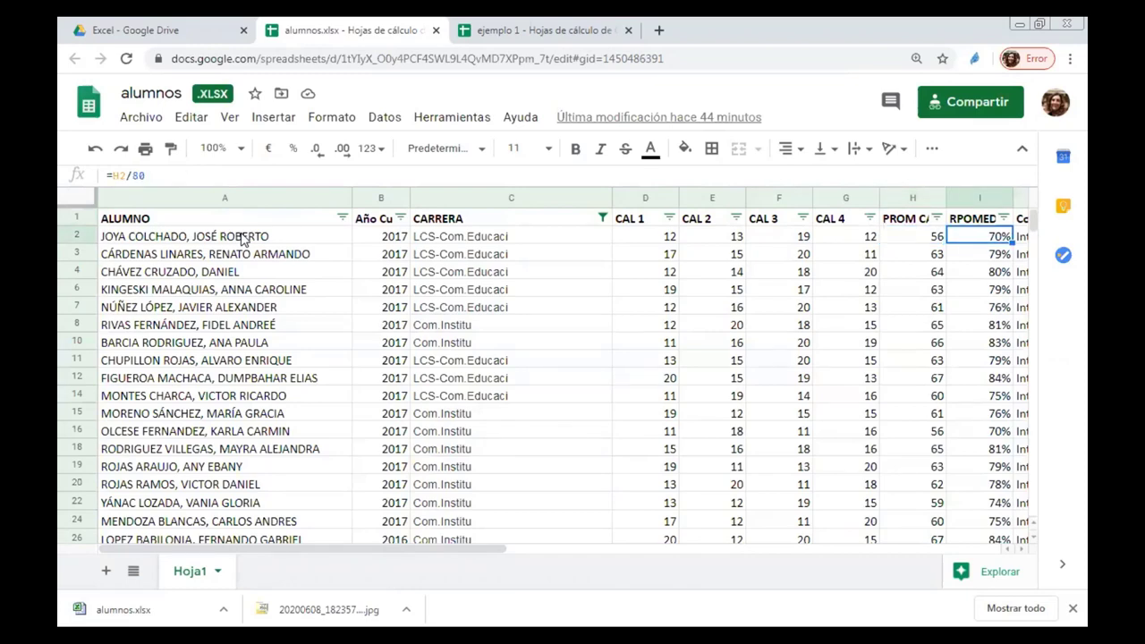
pyautogui.press('Right')
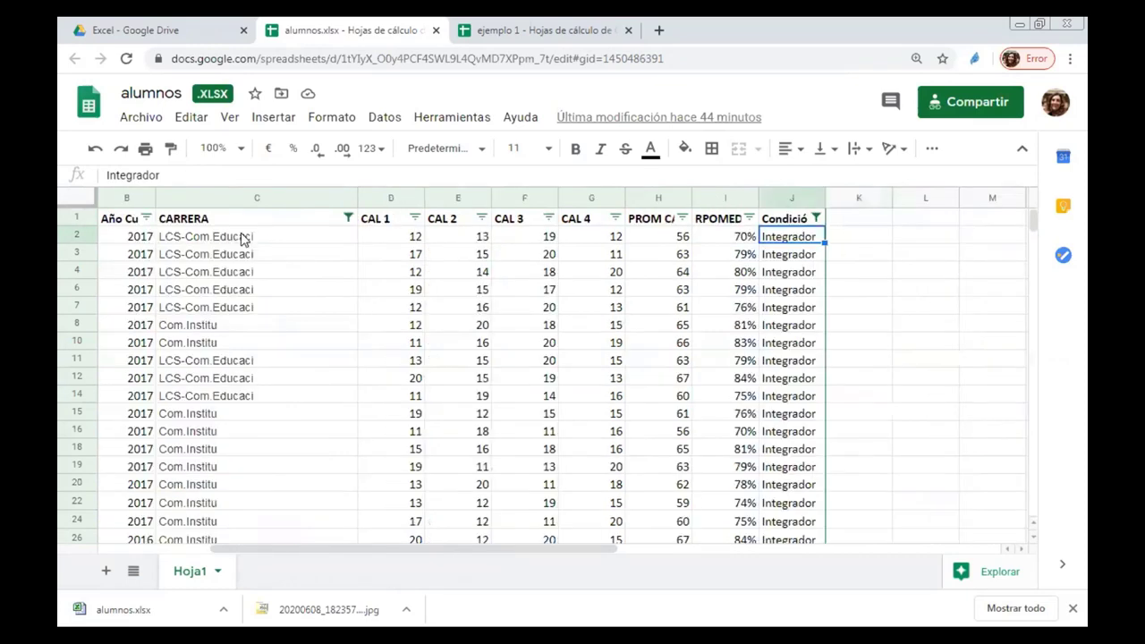
pyautogui.press('Left')
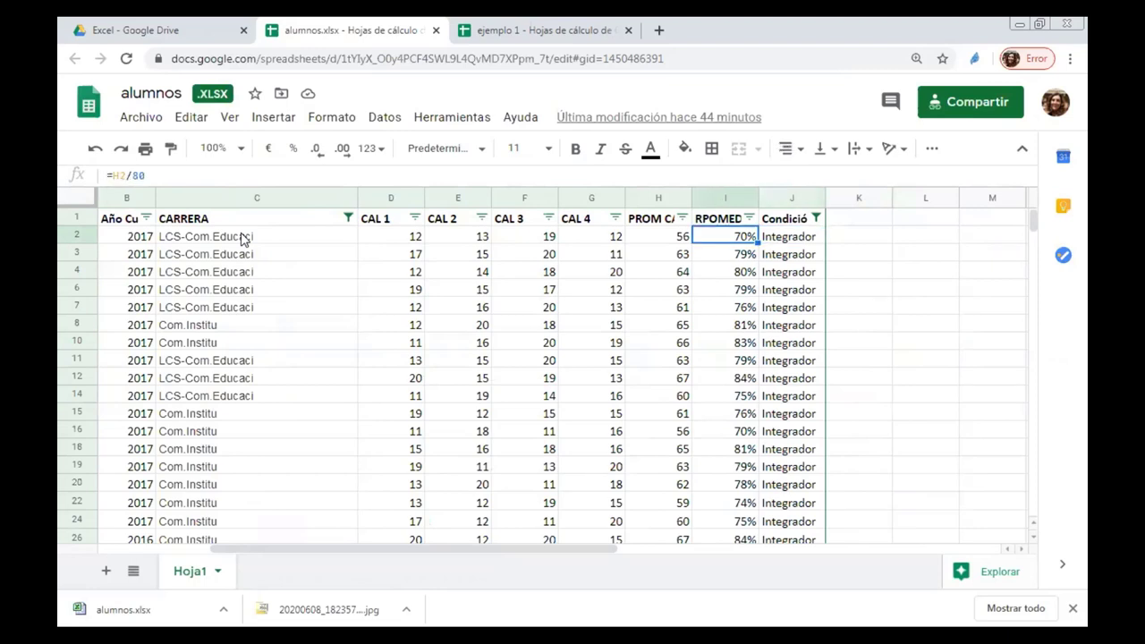
# Step: Look down the Condición column from row 2 to row 98 to examine each student's status
pyautogui.press('Right')
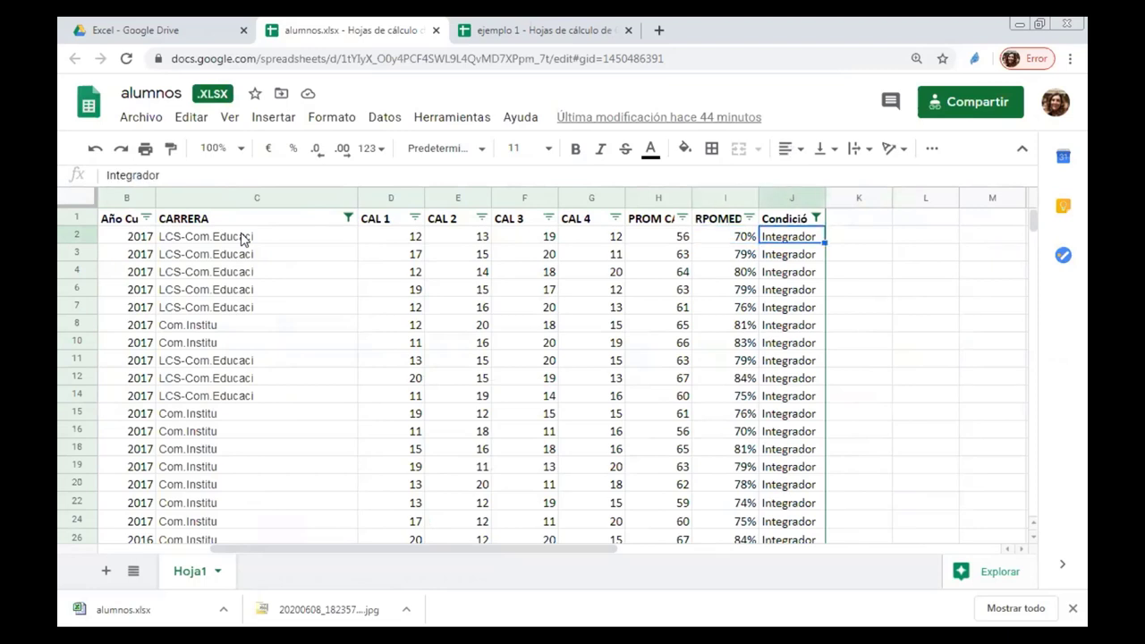
pyautogui.press('Down')
pyautogui.press('Down')
pyautogui.press('Down')
pyautogui.press('Down')
pyautogui.press('Down')
pyautogui.press('Down')
pyautogui.press('Down')
pyautogui.press('Down')
pyautogui.press('Down')
pyautogui.press('Down')
pyautogui.press('Down')
pyautogui.press('Down')
pyautogui.press('Down')
pyautogui.press('Down')
pyautogui.press('Down')
pyautogui.press('Down')
pyautogui.press('Down')
pyautogui.press('Down')
pyautogui.press('Down')
pyautogui.press('Down')
pyautogui.press('Down')
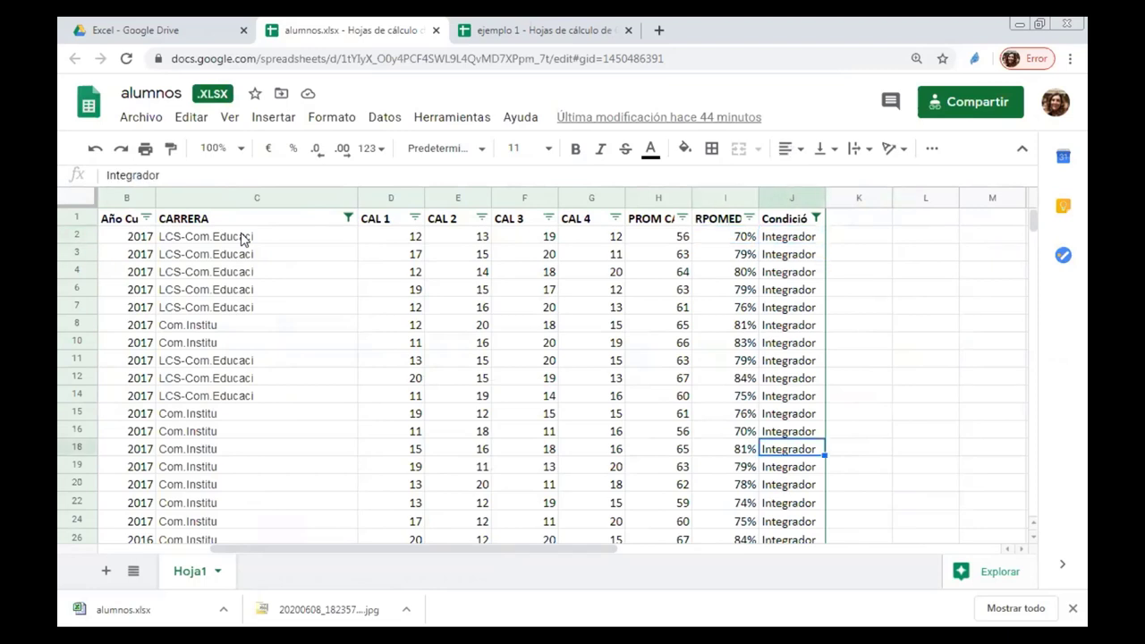
pyautogui.press('Down')
pyautogui.press('Down')
pyautogui.press('Down')
pyautogui.press('Down')
pyautogui.press('Down')
pyautogui.press('Down')
pyautogui.press('Down')
pyautogui.press('Down')
pyautogui.press('Down')
pyautogui.press('Down')
pyautogui.press('Down')
pyautogui.press('Down')
pyautogui.press('Down')
pyautogui.press('Down')
pyautogui.press('Down')
pyautogui.press('Down')
pyautogui.press('Down')
pyautogui.press('Down')
pyautogui.press('Down')
pyautogui.press('Down')
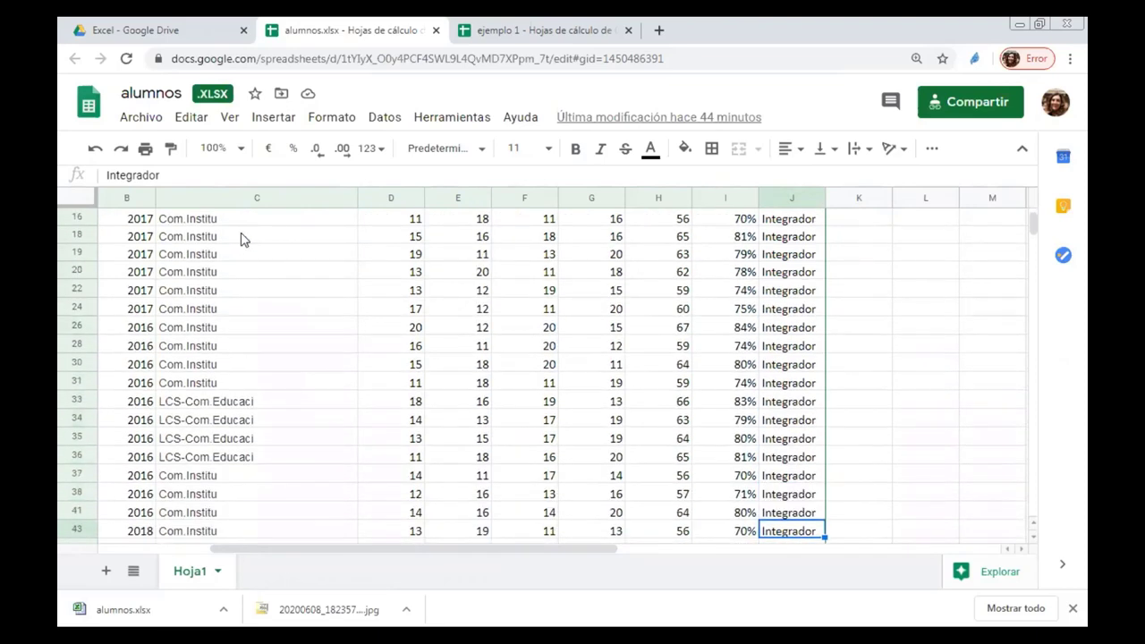
pyautogui.press('Down')
pyautogui.press('Down')
pyautogui.press('Down')
pyautogui.press('Down')
pyautogui.press('Down')
pyautogui.press('Down')
pyautogui.press('Down')
pyautogui.press('Down')
pyautogui.press('Down')
pyautogui.press('Down')
pyautogui.press('Down')
pyautogui.press('Down')
pyautogui.press('Down')
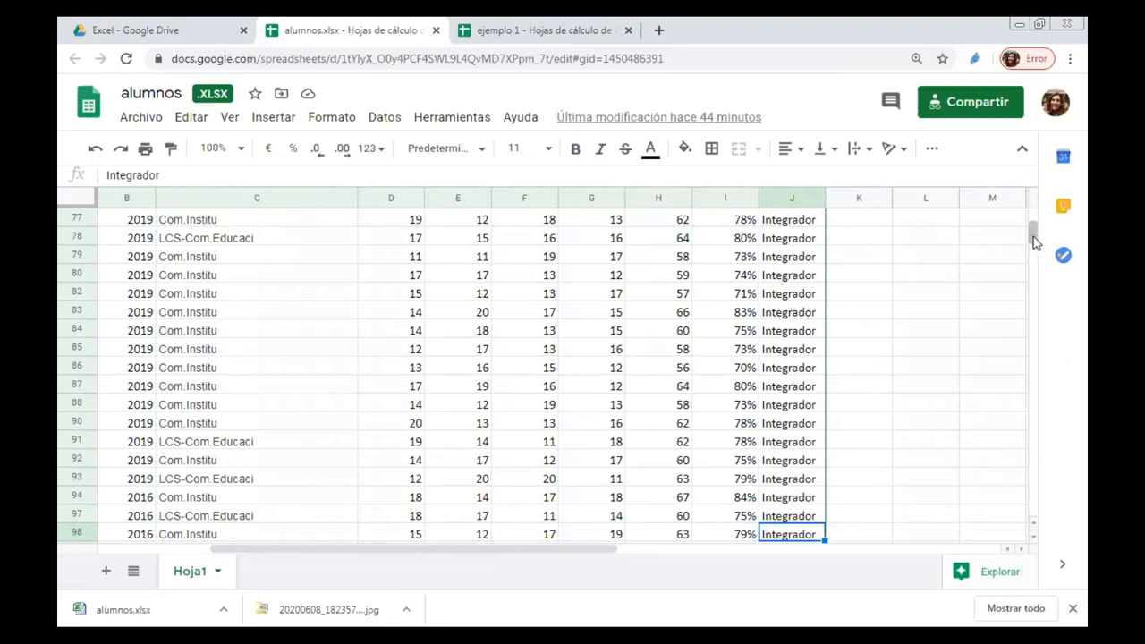
# Step: Examine the filter values available for the Condición column, and leave its filter unchanged
pyautogui.moveTo(1034, 235); pyautogui.dragTo(1028, 206)
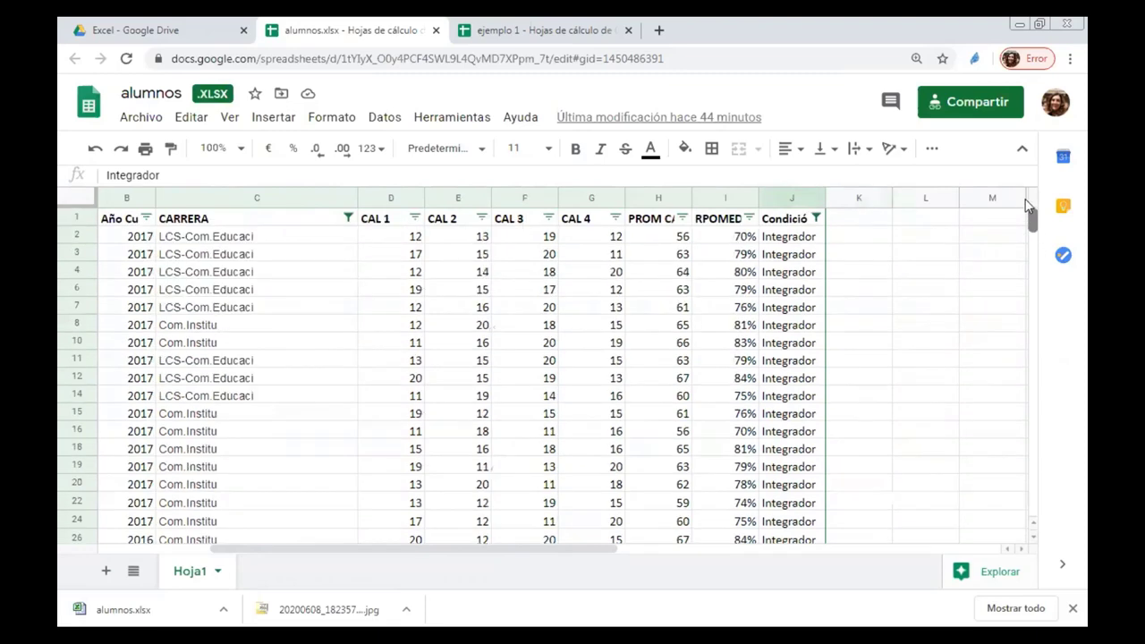
pyautogui.click(817, 219)
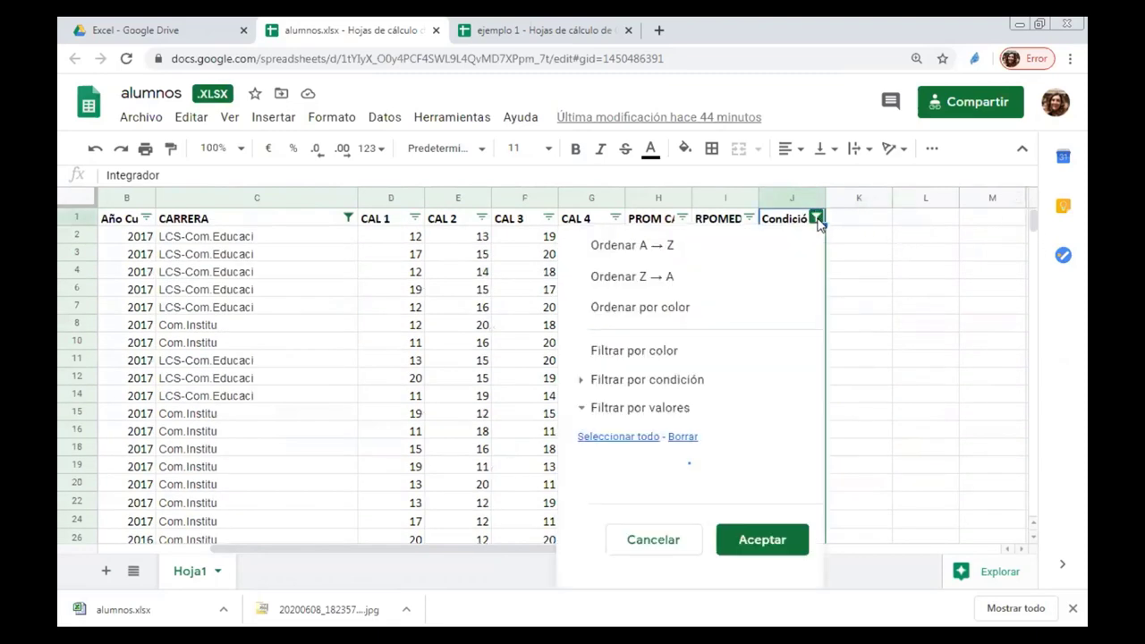
pyautogui.scroll(-3, 819, 278)
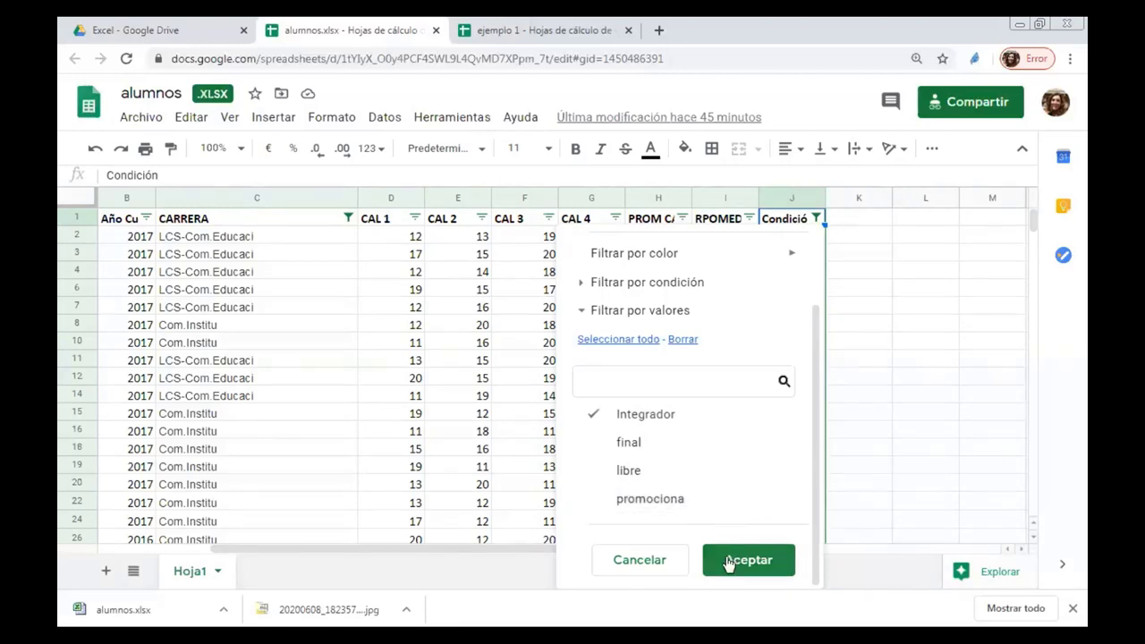
pyautogui.click(640, 566)
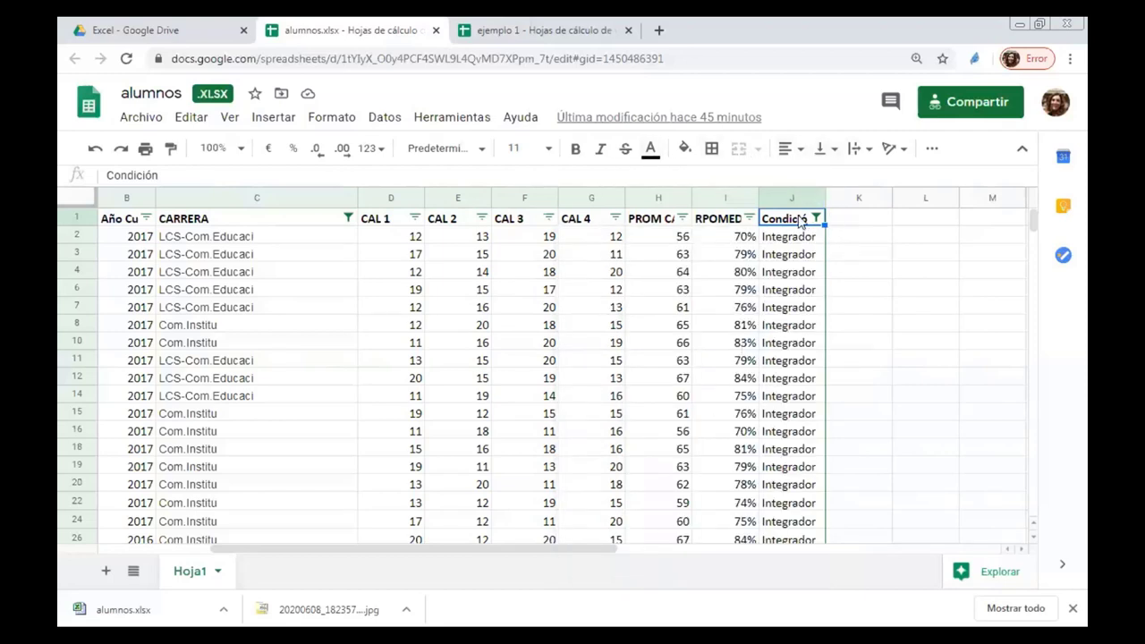
# Step: View the filter view options for the sheet and close them without choosing any
pyautogui.click(934, 152)
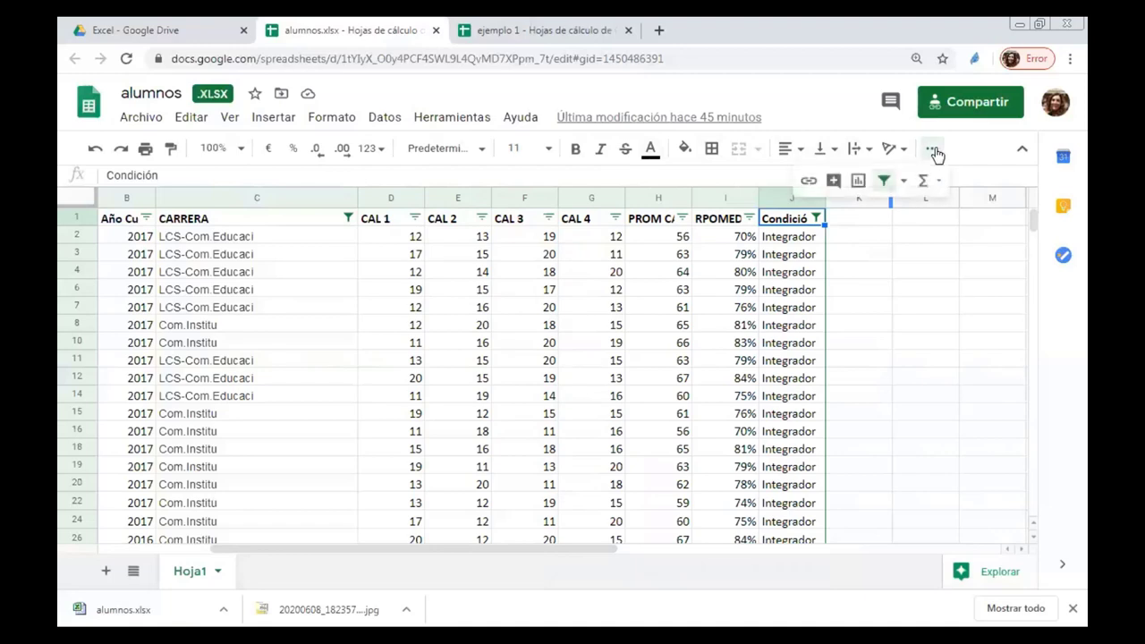
pyautogui.click(902, 182)
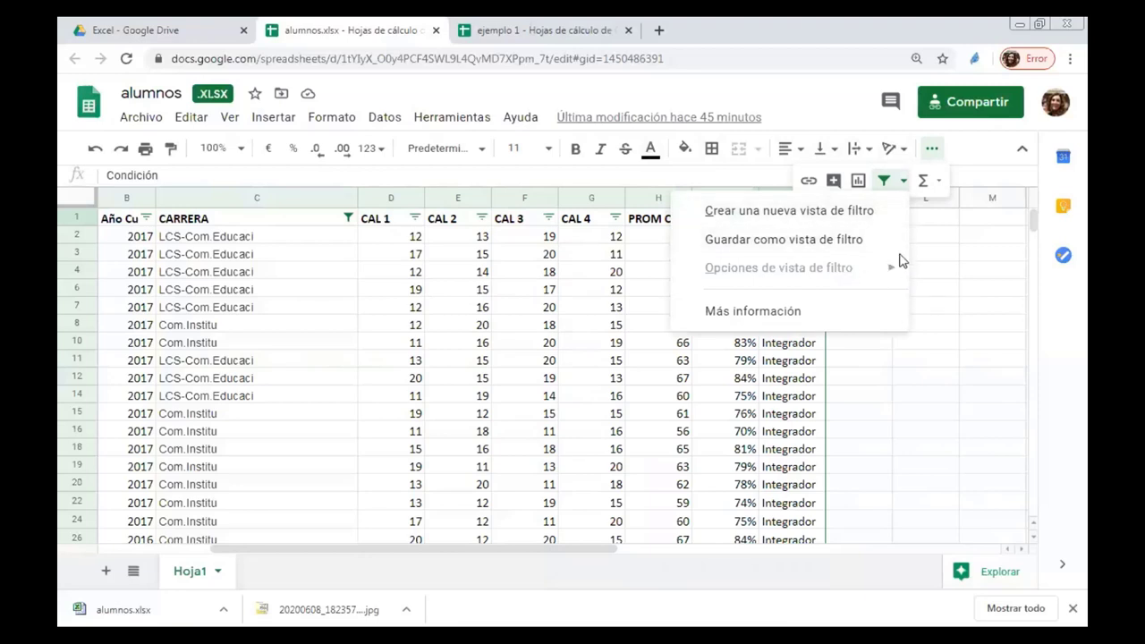
pyautogui.press('Escape')
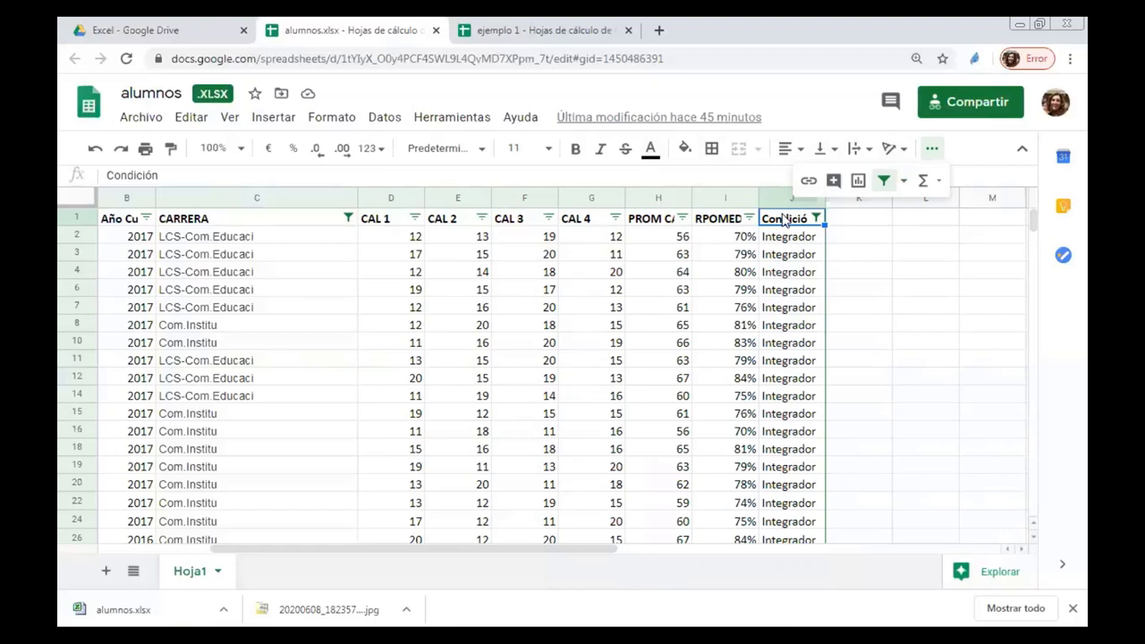
# Step: Select the whole student table, from the Condición header back to the ALUMNO column and down to the last student, range A1:J116
pyautogui.click(797, 248)
pyautogui.click(798, 220)
pyautogui.hotkey('shift', 'Left')
pyautogui.hotkey('shift', 'Left')
pyautogui.hotkey('shift', 'Left')
pyautogui.hotkey('shift', 'Left')
pyautogui.hotkey('shift', 'Left')
pyautogui.hotkey('shift', 'Left')
pyautogui.hotkey('shift', 'Left')
pyautogui.hotkey('shift', 'Left')
pyautogui.hotkey('shift', 'Left')
pyautogui.hotkey('shift', 'Down')
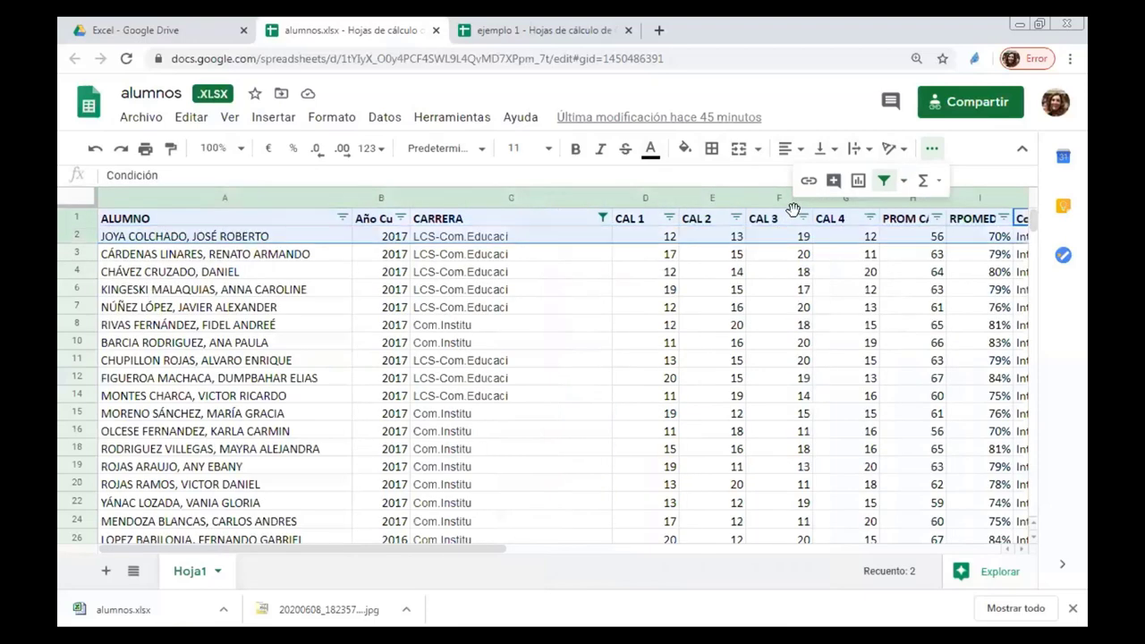
pyautogui.hotkey('shift', 'Down')
pyautogui.hotkey('shift', 'Down')
pyautogui.hotkey('shift', 'Down')
pyautogui.hotkey('shift', 'Down')
pyautogui.hotkey('shift', 'Down')
pyautogui.hotkey('shift', 'Down')
pyautogui.hotkey('shift', 'Down')
pyautogui.hotkey('shift', 'Down')
pyautogui.hotkey('shift', 'Down')
pyautogui.hotkey('shift', 'Down')
pyautogui.hotkey('shift', 'Down')
pyautogui.hotkey('shift', 'Down')
pyautogui.hotkey('shift', 'Down')
pyautogui.hotkey('shift', 'Down')
pyautogui.hotkey('shift', 'Down')
pyautogui.hotkey('shift', 'Down')
pyautogui.hotkey('shift', 'Down')
pyautogui.hotkey('shift', 'Down')
pyautogui.hotkey('shift', 'Down')
pyautogui.hotkey('shift', 'Down')
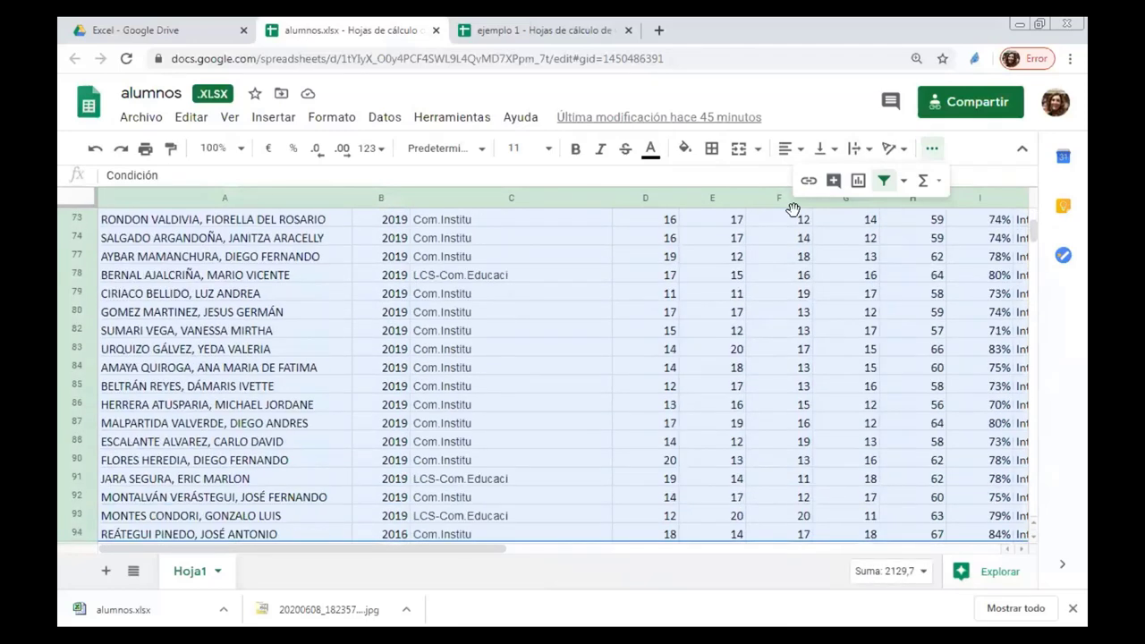
pyautogui.hotkey('shift', 'Down')
pyautogui.hotkey('shift', 'Down')
pyautogui.hotkey('shift', 'Down')
pyautogui.hotkey('shift', 'Down')
pyautogui.hotkey('shift', 'Down')
pyautogui.hotkey('shift', 'Down')
pyautogui.hotkey('shift', 'Down')
pyautogui.hotkey('shift', 'Down')
pyautogui.hotkey('shift', 'Down')
pyautogui.hotkey('shift', 'Down')
pyautogui.hotkey('shift', 'Down')
pyautogui.hotkey('shift', 'Down')
pyautogui.hotkey('shift', 'Down')
pyautogui.hotkey('shift', 'Down')
pyautogui.hotkey('shift', 'Down')
pyautogui.hotkey('shift', 'Down')
pyautogui.hotkey('shift', 'Down')
pyautogui.hotkey('shift', 'Down')
pyautogui.hotkey('shift', 'Down')
pyautogui.hotkey('shift', 'Down')
pyautogui.hotkey('shift', 'Up')
pyautogui.hotkey('shift', 'Up')
pyautogui.hotkey('shift', 'Up')
pyautogui.hotkey('shift', 'Up')
pyautogui.hotkey('shift', 'Up')
pyautogui.hotkey('shift', 'Up')
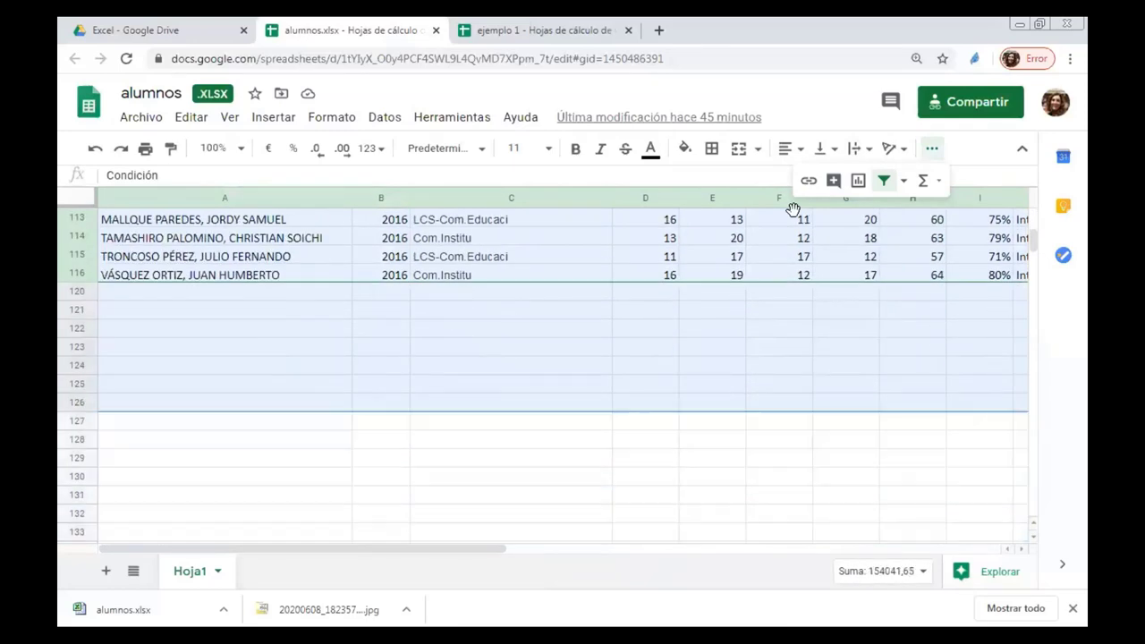
pyautogui.hotkey('shift', 'Up')
pyautogui.hotkey('shift', 'Up')
pyautogui.hotkey('shift', 'Up')
pyautogui.hotkey('shift', 'Up')
pyautogui.hotkey('shift', 'Up')
pyautogui.hotkey('shift', 'Up')
pyautogui.hotkey('shift', 'Up')
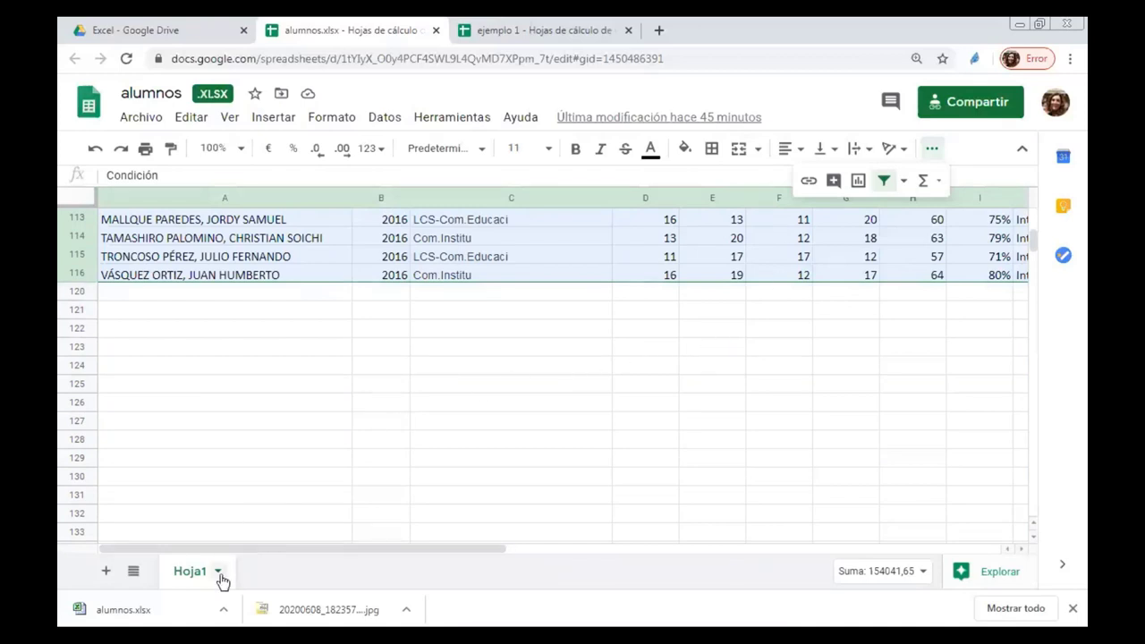
# Step: Create a pivot table from the selected range Hoja1!A1:J116 on a new sheet
pyautogui.click(385, 118)
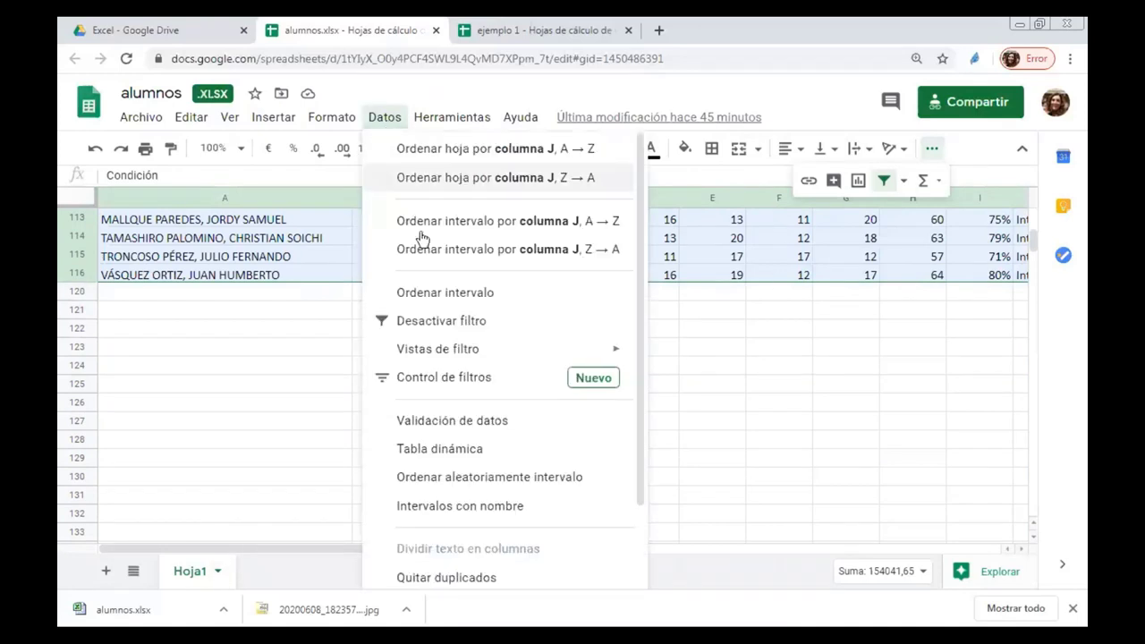
pyautogui.click(471, 452)
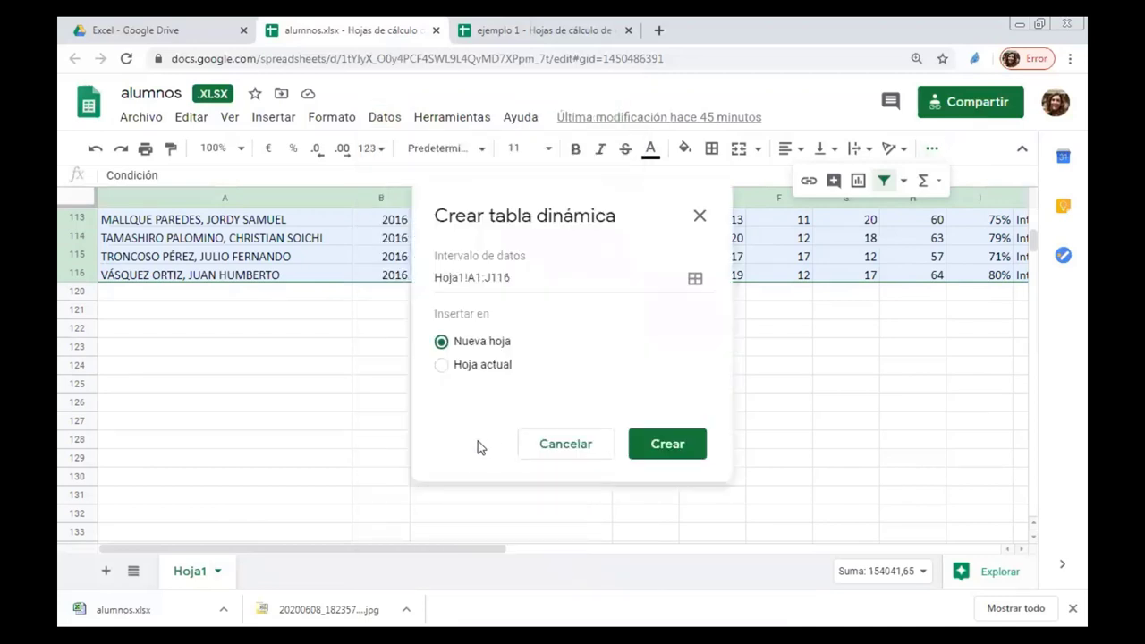
pyautogui.click(677, 447)
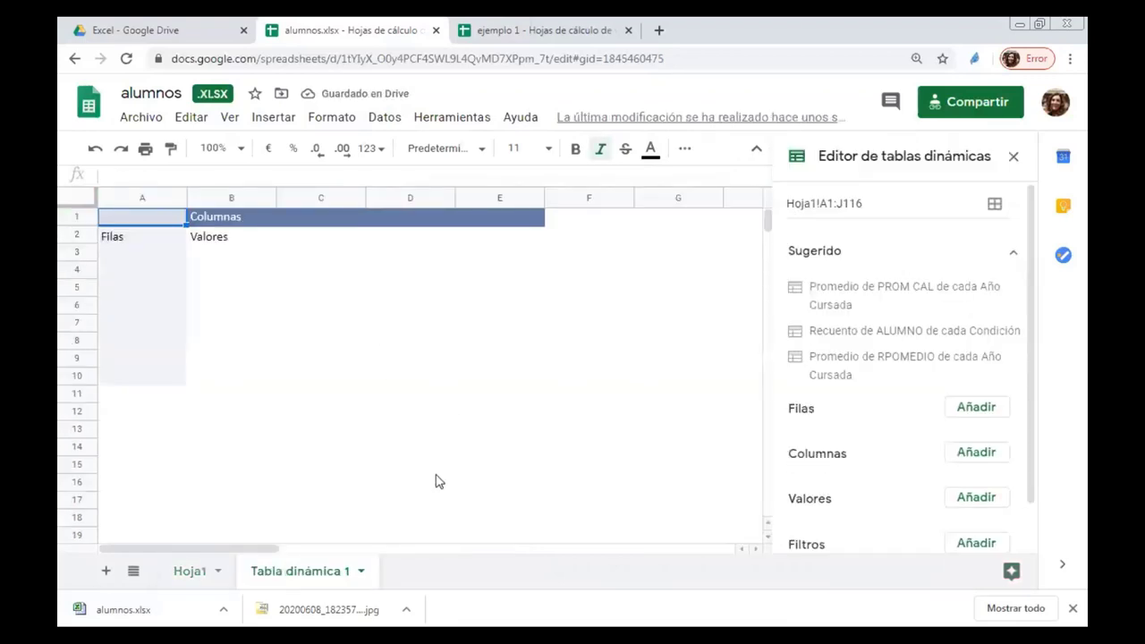
# Step: Set the pivot table's rows to Año Cursada and its columns to CARRERA
pyautogui.click(975, 408)
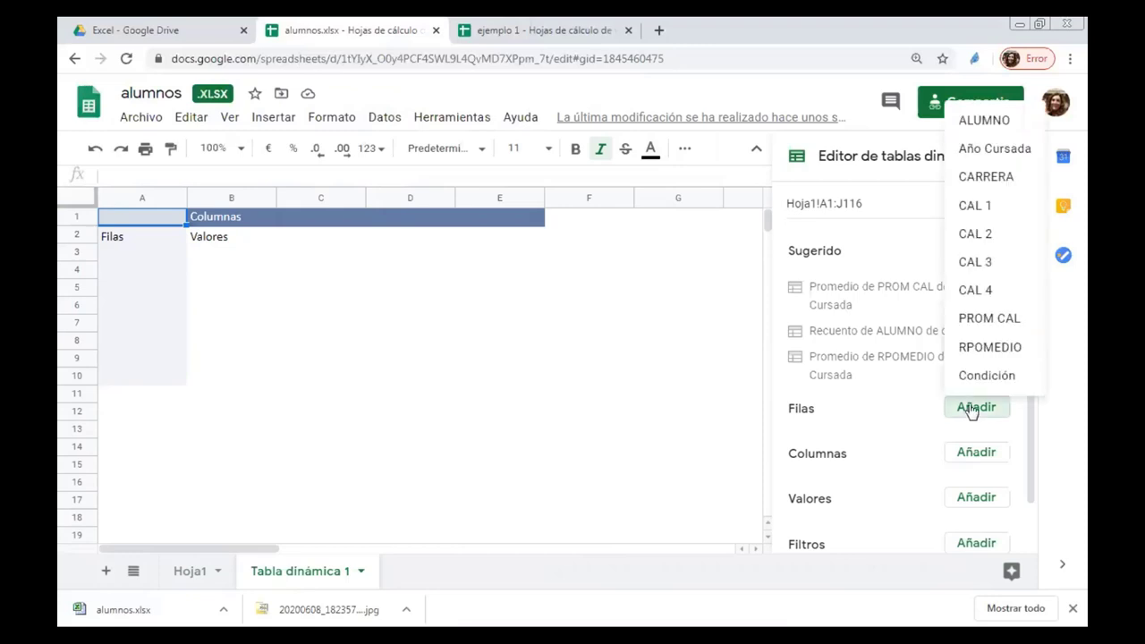
pyautogui.click(984, 154)
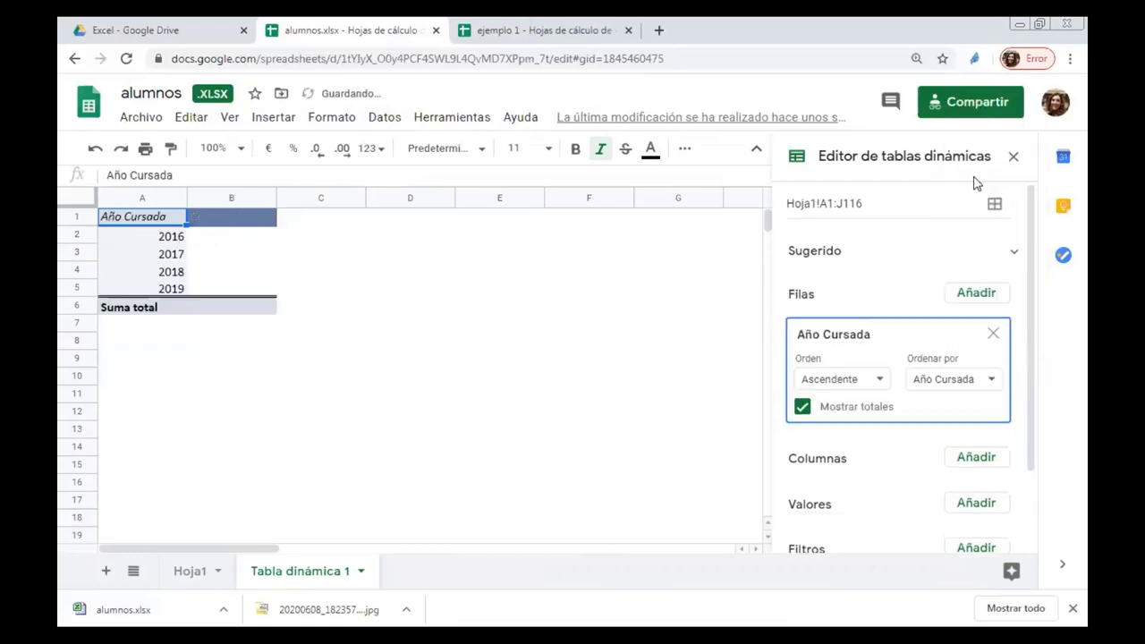
pyautogui.click(976, 460)
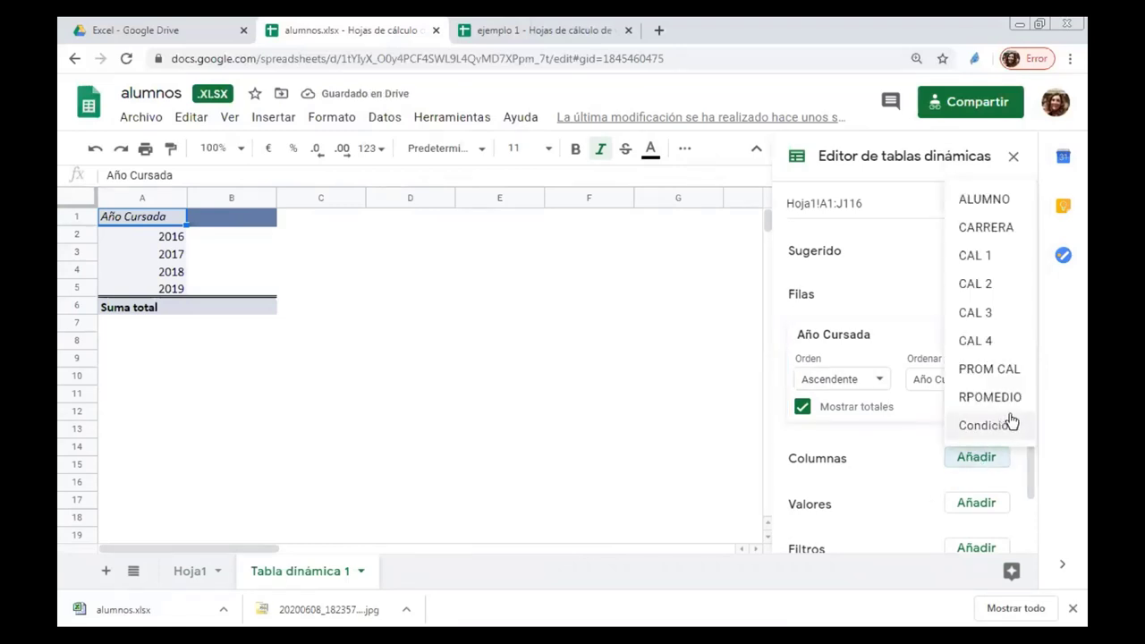
pyautogui.click(986, 228)
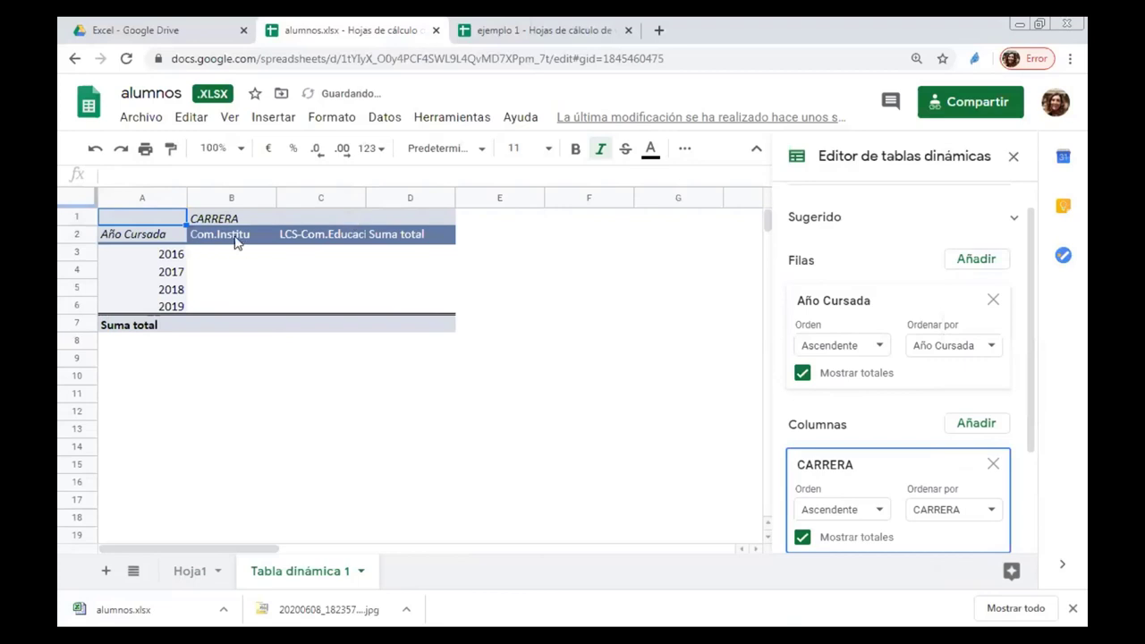
# Step: Try Condición as the pivot table's value field, check its display-as options, and remove the field
pyautogui.scroll(-3, 953, 468)
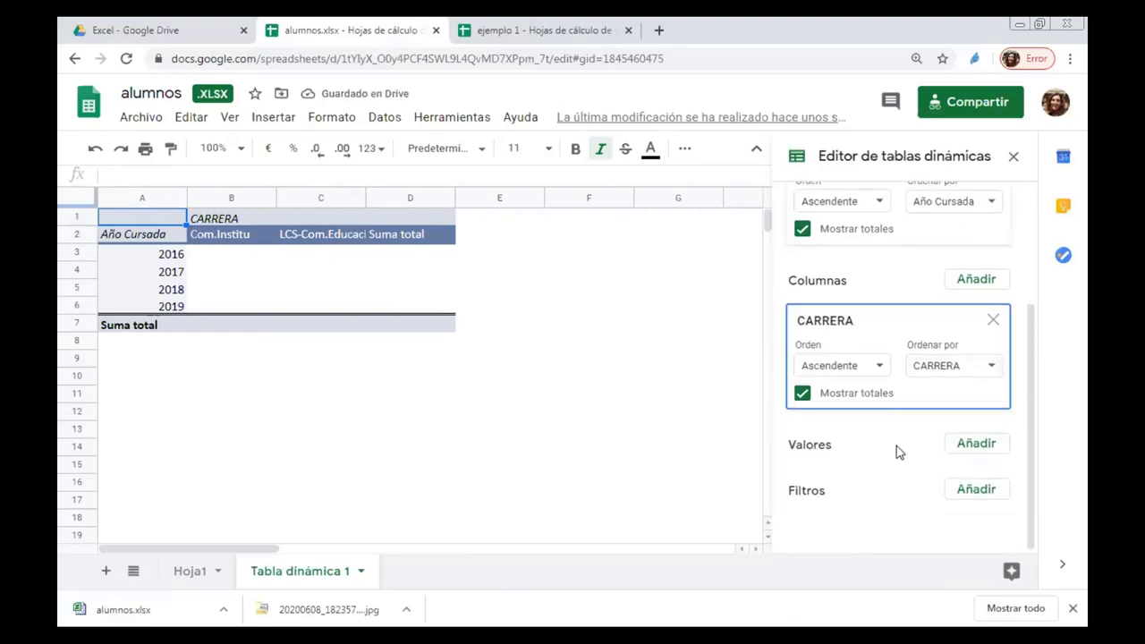
pyautogui.click(974, 448)
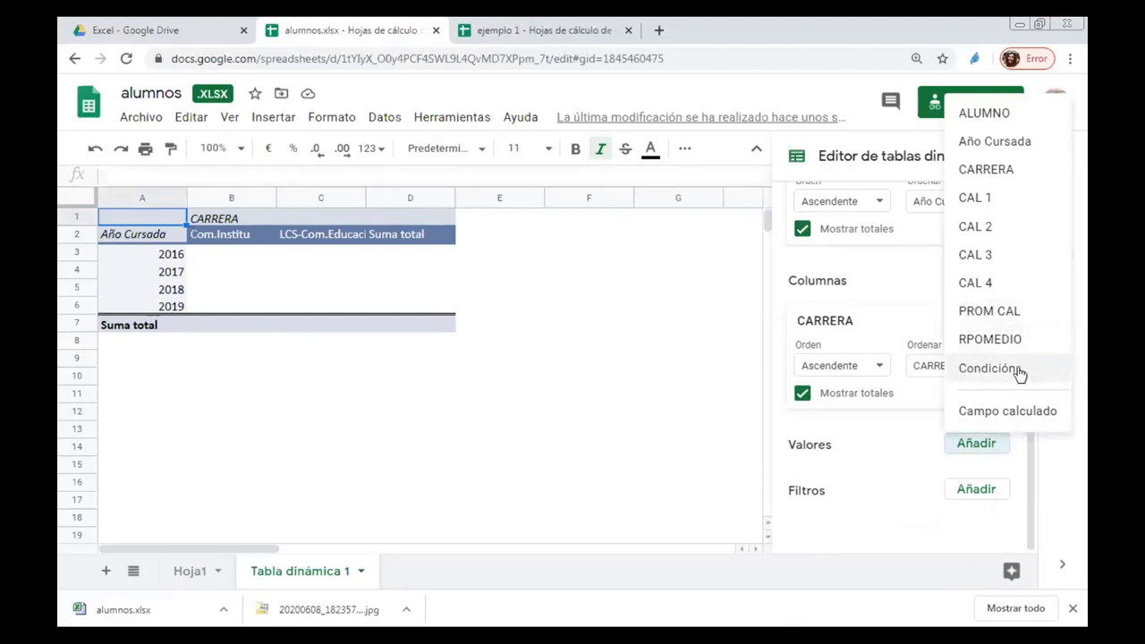
pyautogui.click(984, 370)
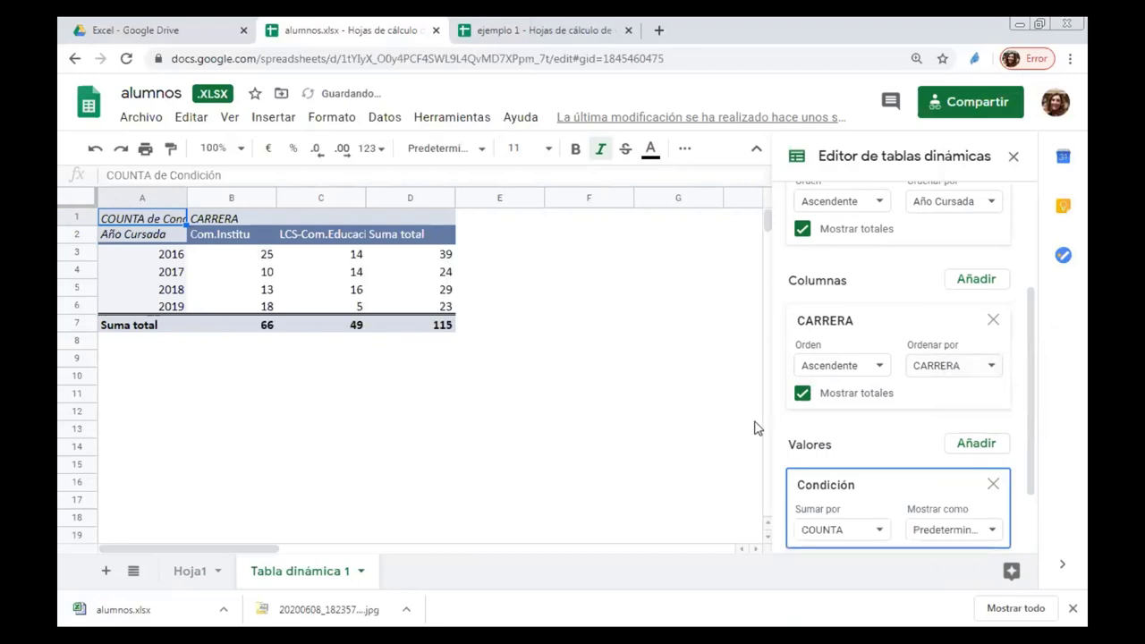
pyautogui.scroll(-2, 894, 478)
pyautogui.click(977, 451)
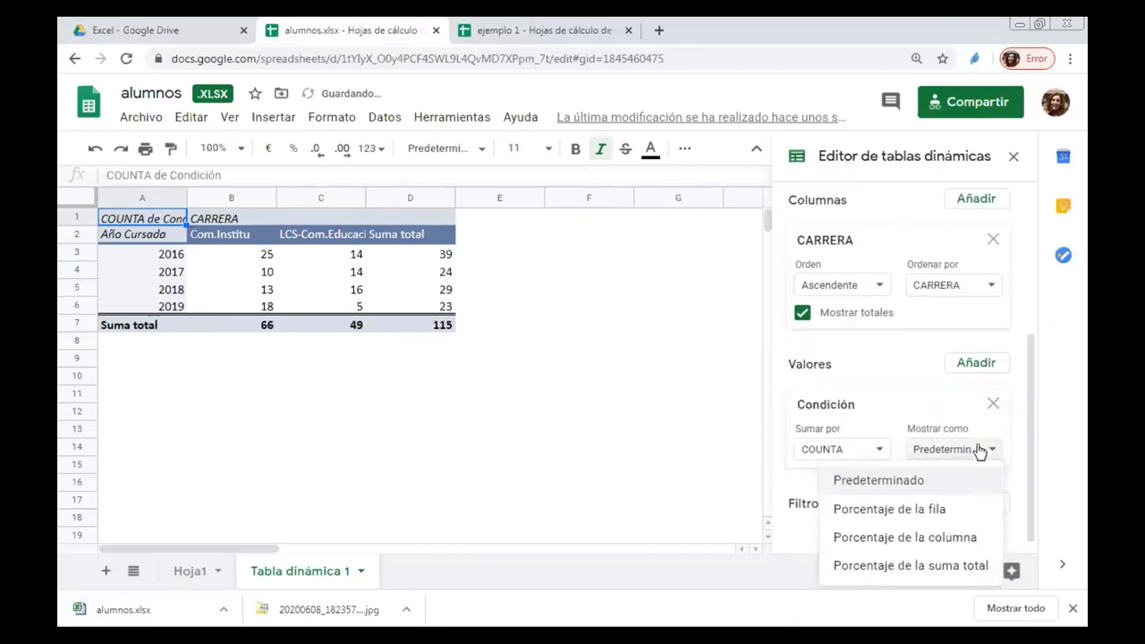
pyautogui.click(993, 403)
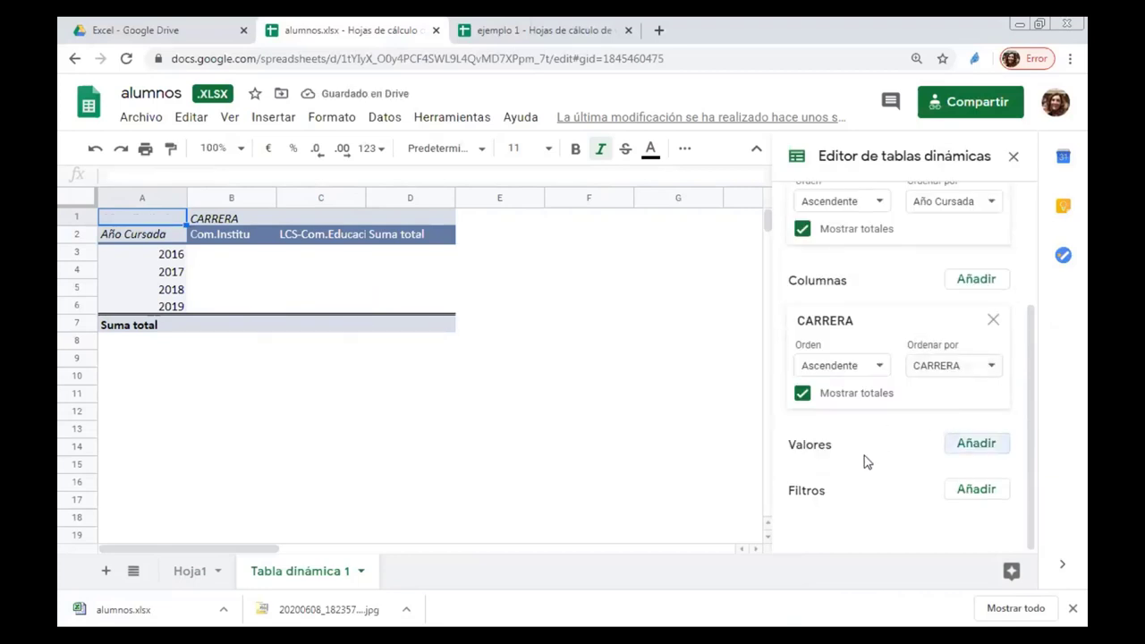
# Step: Add ALUMNO as the pivot table's value field and check its summary functions, keeping COUNTA
pyautogui.click(982, 447)
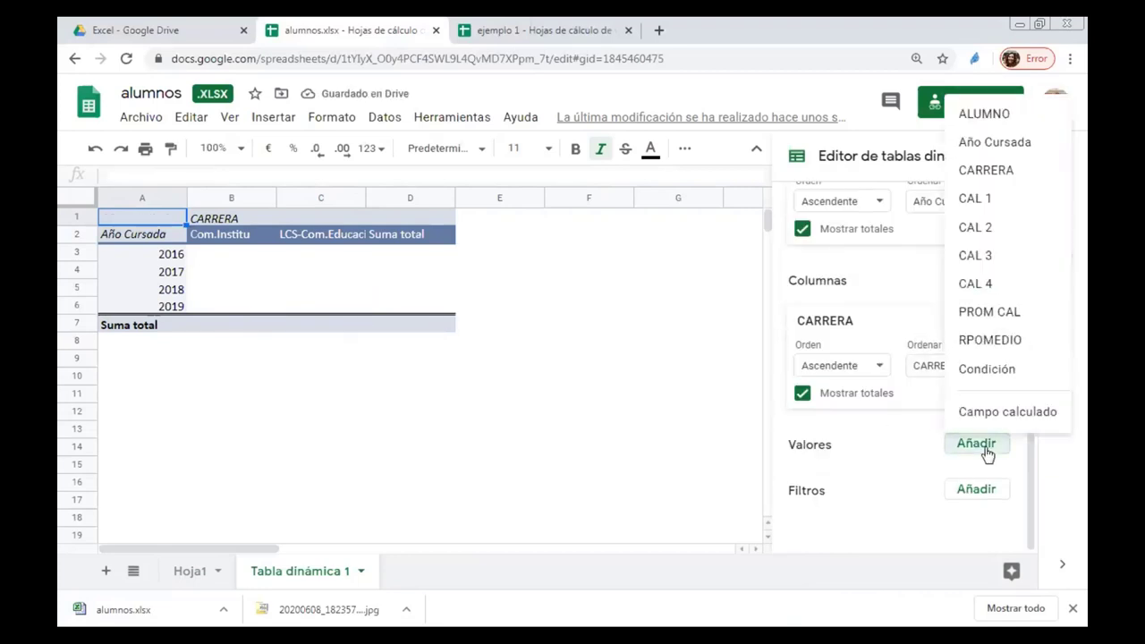
pyautogui.click(992, 120)
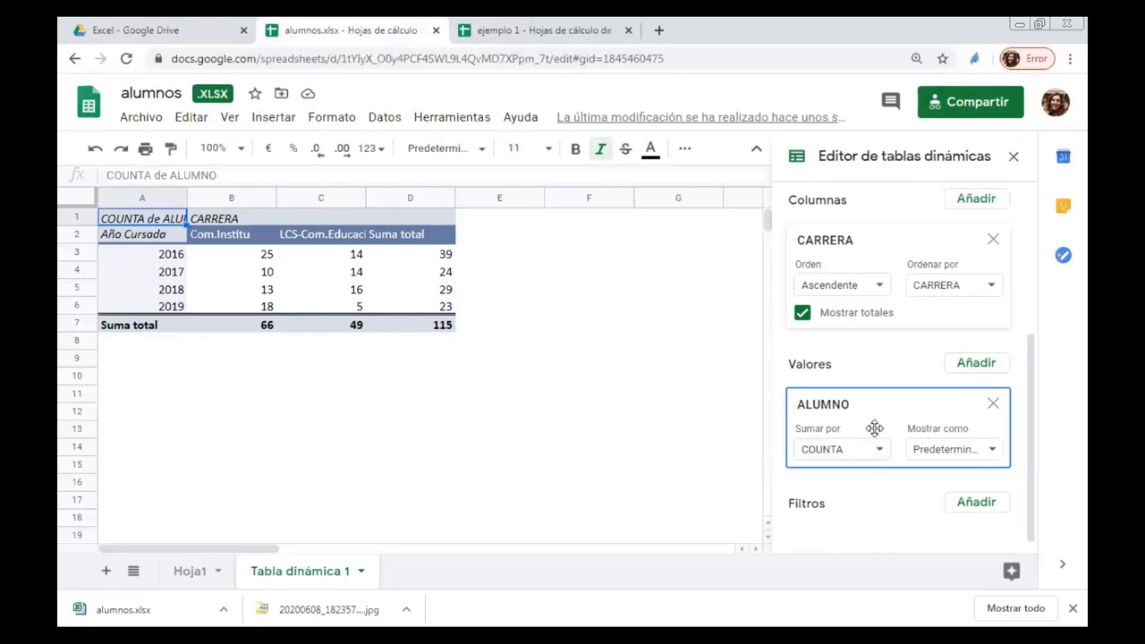
pyautogui.click(859, 456)
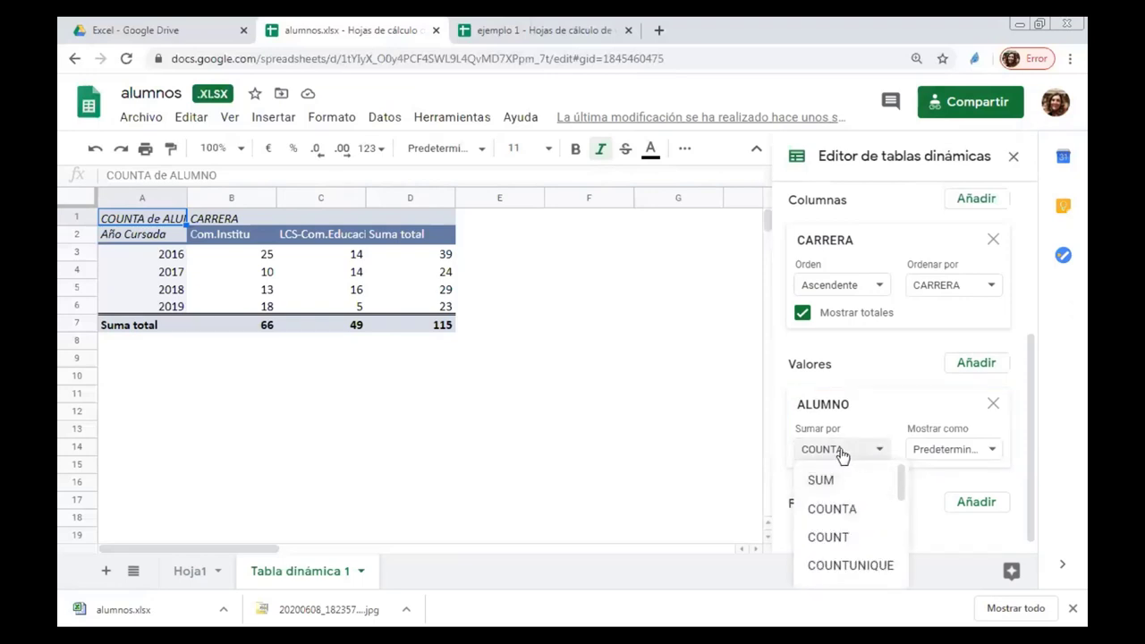
pyautogui.click(841, 456)
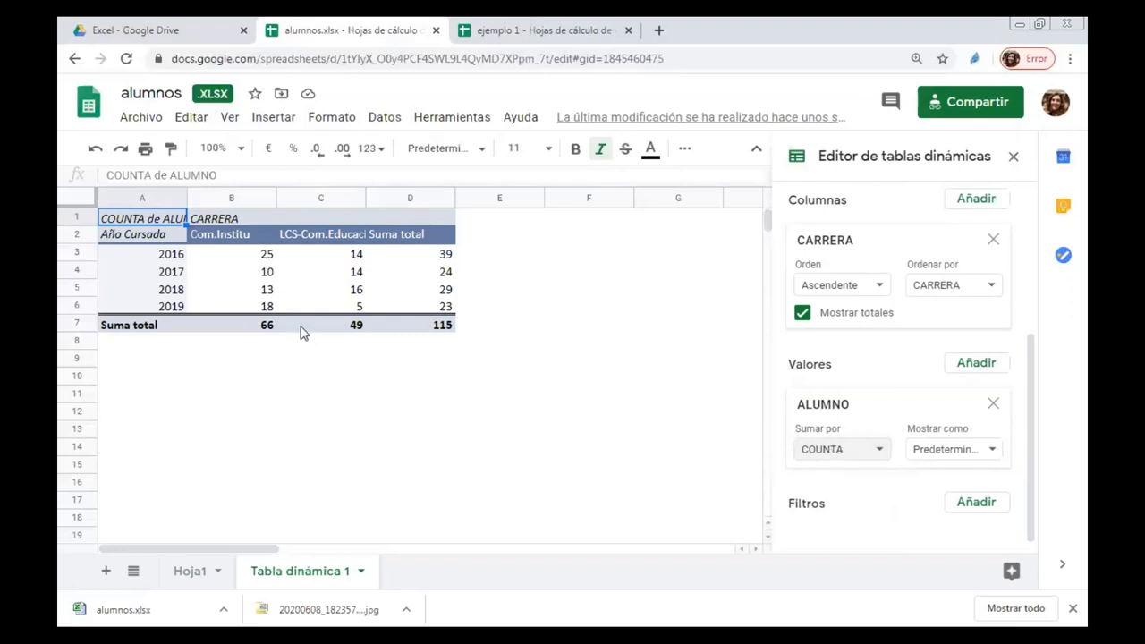